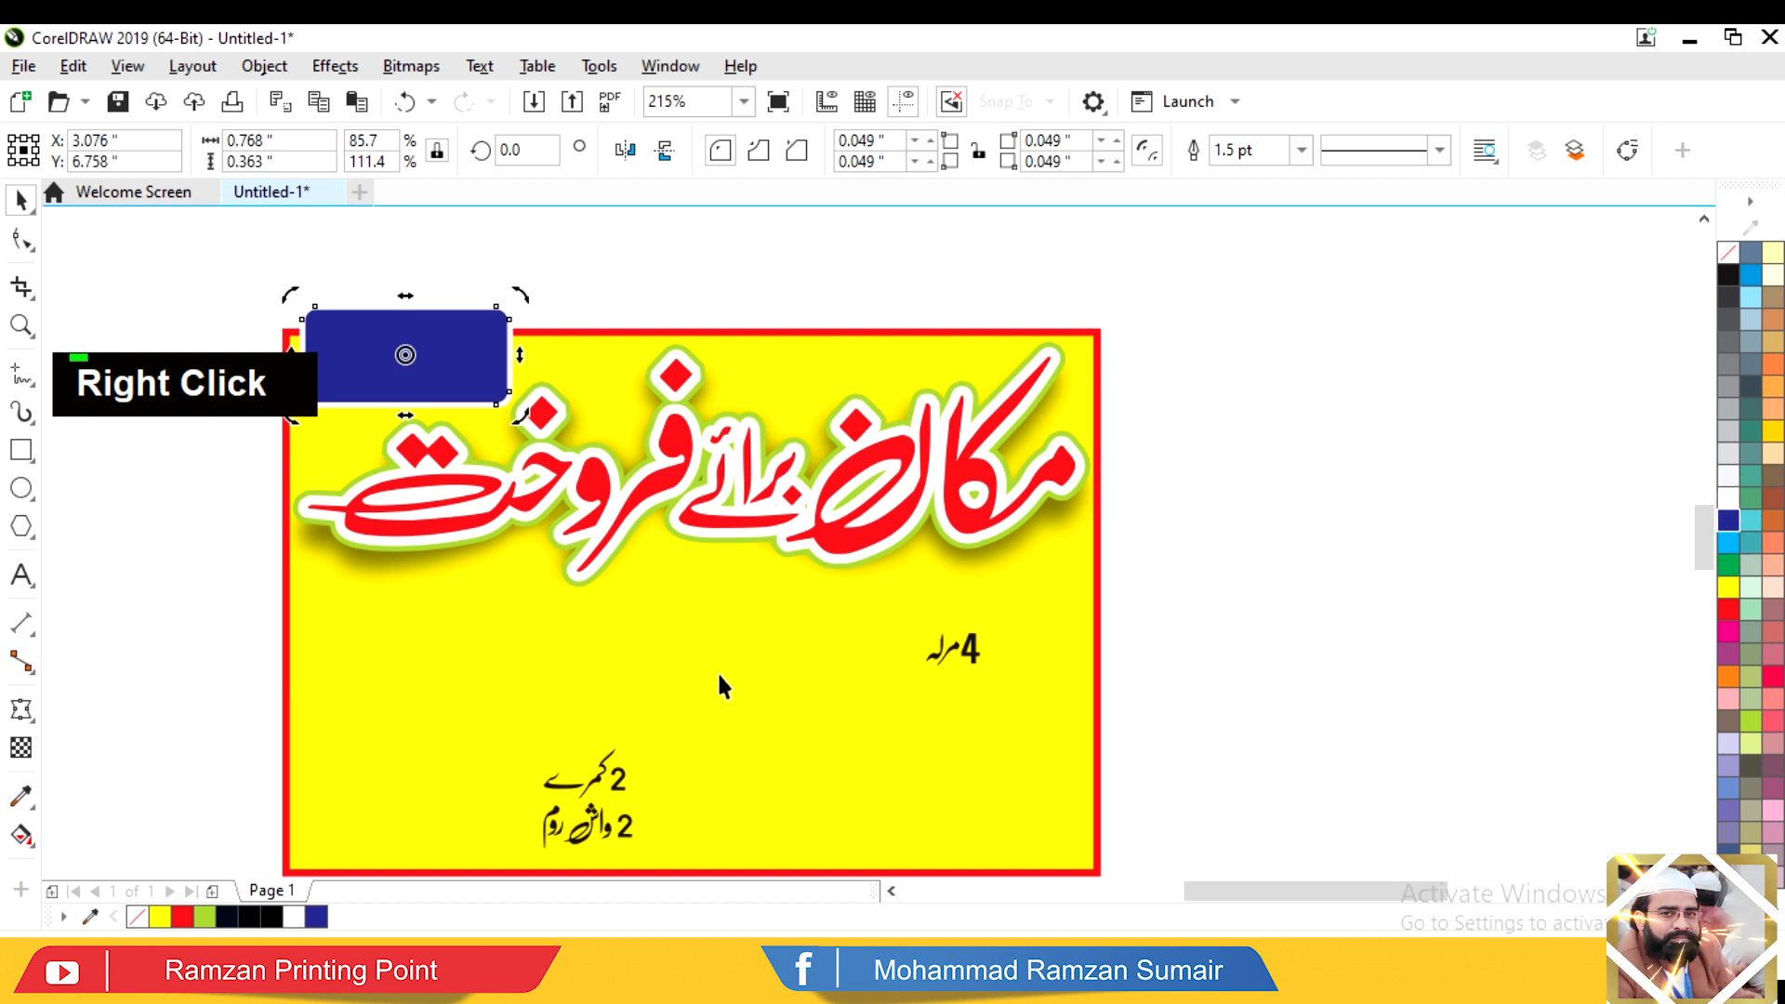
# Step: Place the 4 مرلہ text on the navy tag in the poster's top-left corner
pyautogui.moveTo(972, 658); pyautogui.dragTo(419, 372)
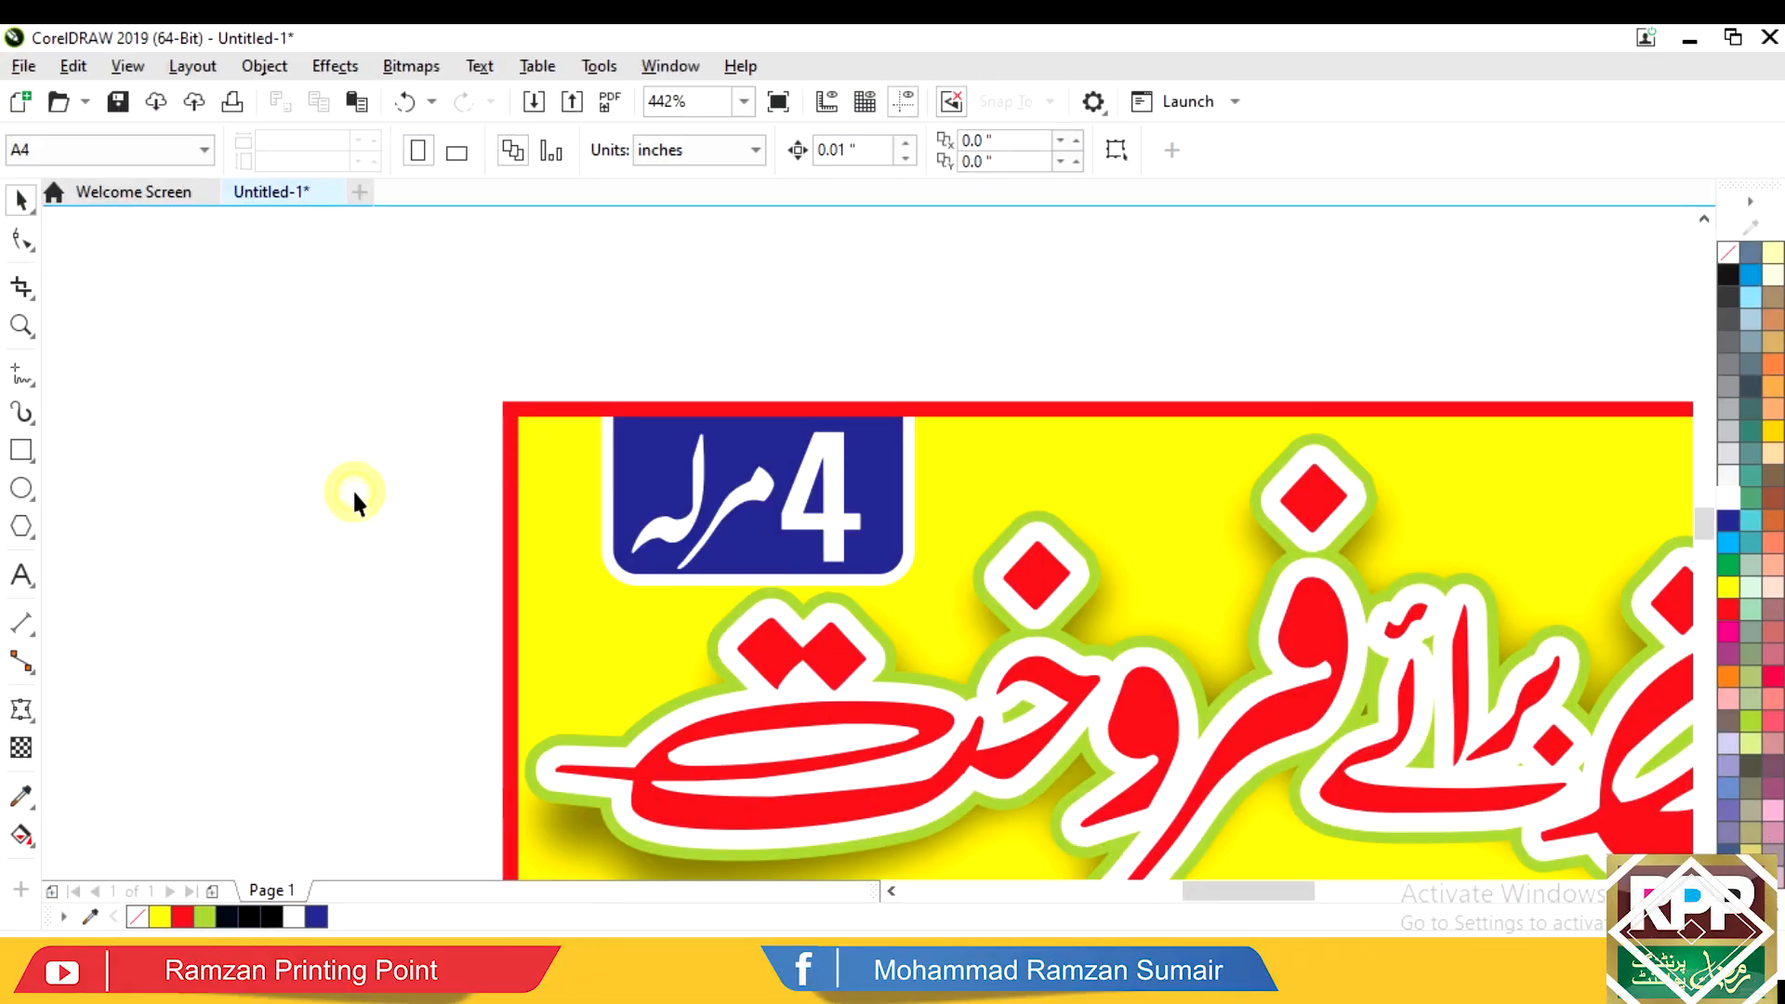
pyautogui.click(828, 517)
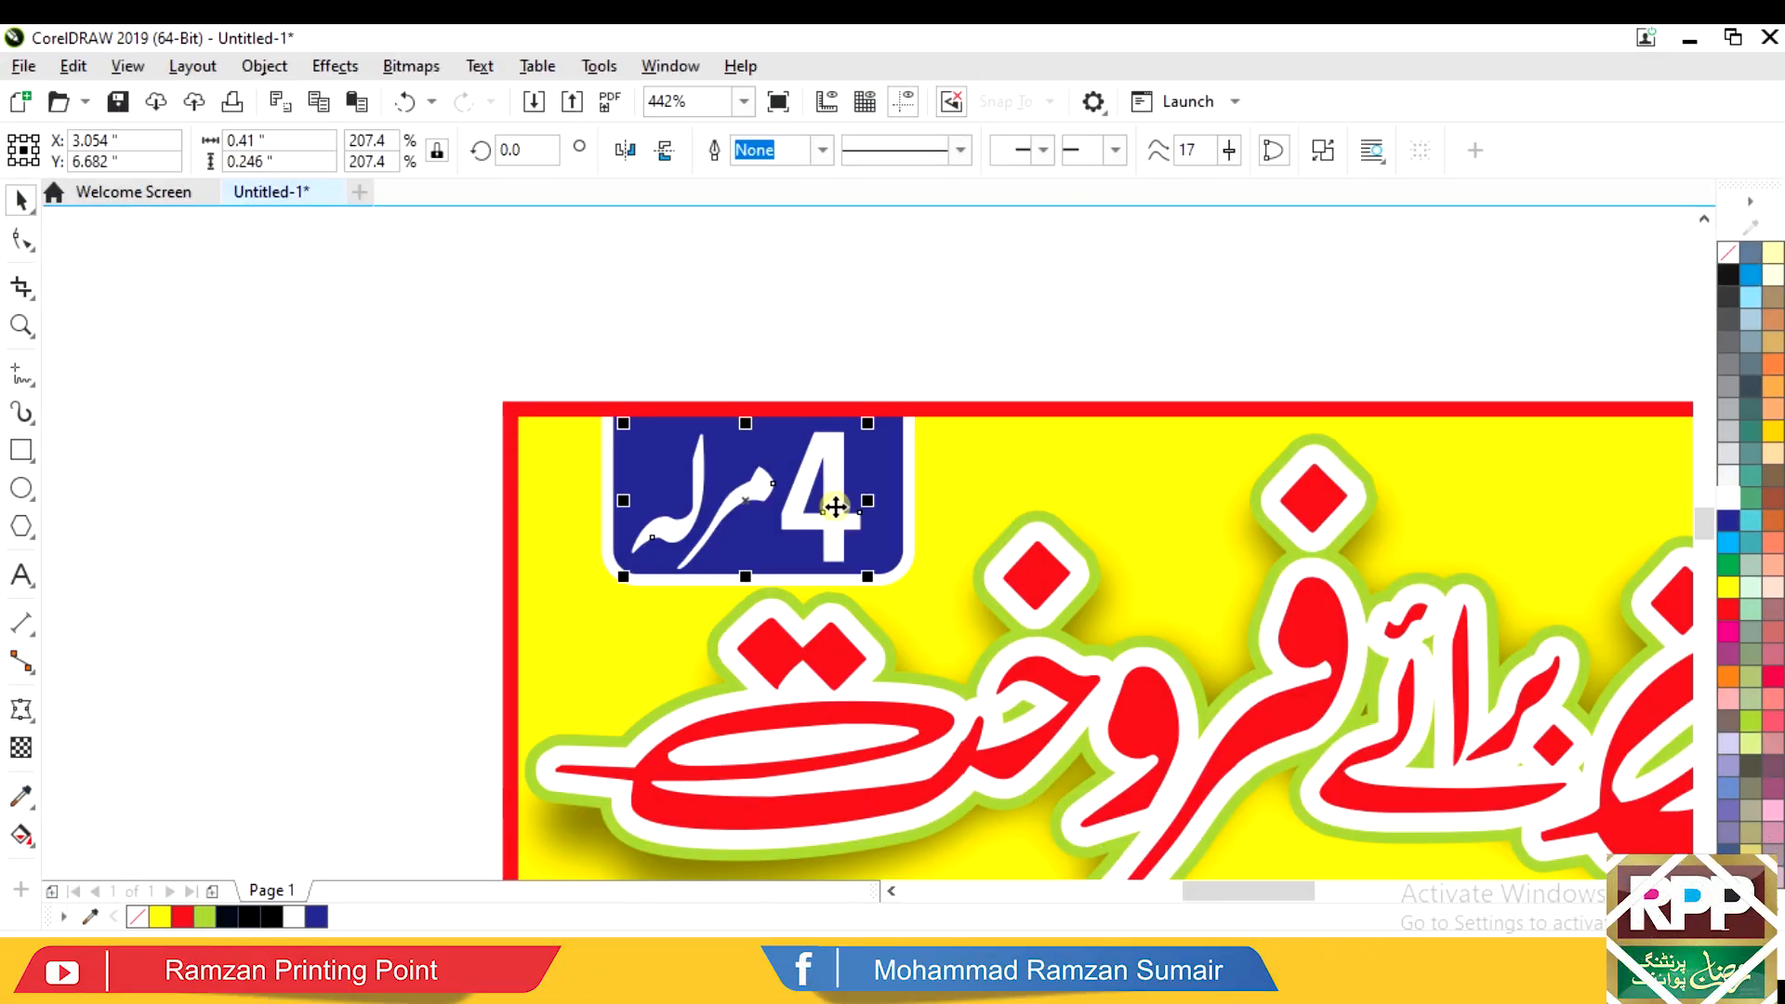
pyautogui.press('F4')
pyautogui.press('F3')
# Step: Select the 1 بیٹھک line below the poster, undoing an accidental nudge
pyautogui.click(1291, 412)
pyautogui.press('F2')
pyautogui.moveTo(518, 624); pyautogui.dragTo(1422, 229)
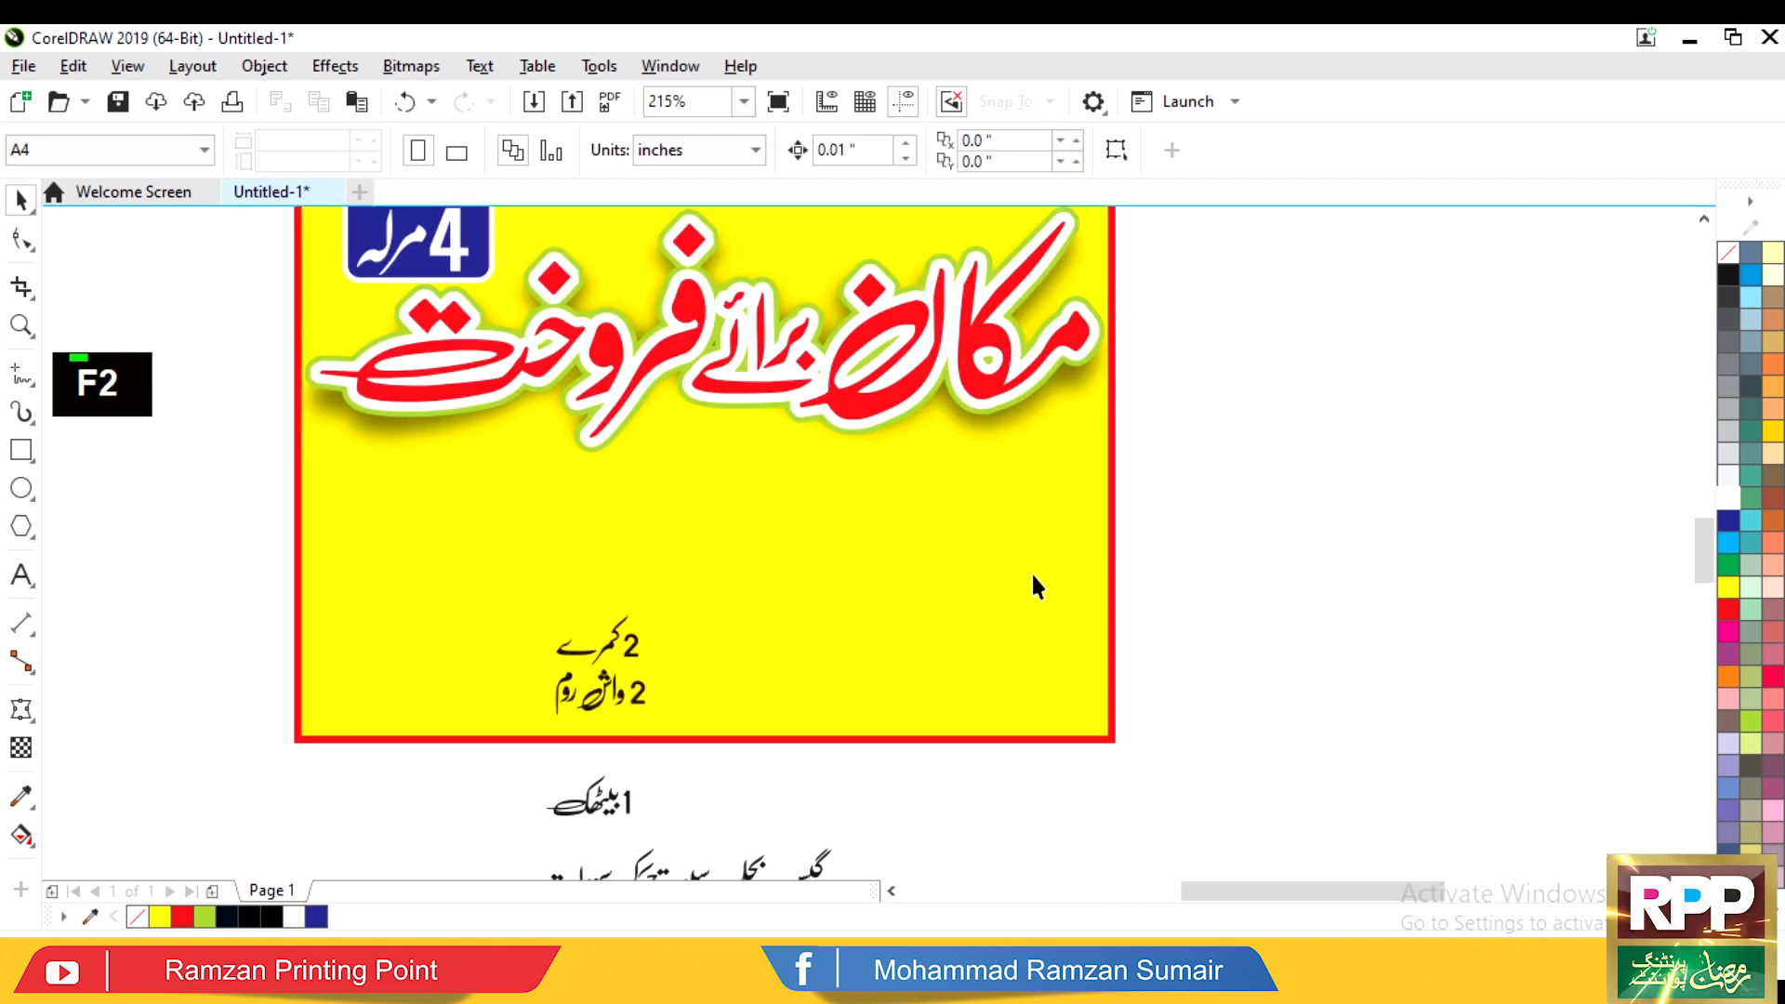
pyautogui.click(610, 803)
pyautogui.moveTo(576, 773); pyautogui.dragTo(584, 780)
pyautogui.hotkey('ctrl', 'z')
# Step: Gather all the broken-apart pieces of the 1 بیٹھک word into one selection
pyautogui.press('F2')
pyautogui.moveTo(795, 725); pyautogui.dragTo(352, 967)
pyautogui.keyDown('alt'); pyautogui.click(940, 509); pyautogui.keyUp('alt')
pyautogui.moveTo(679, 518); pyautogui.dragTo(1018, 284)
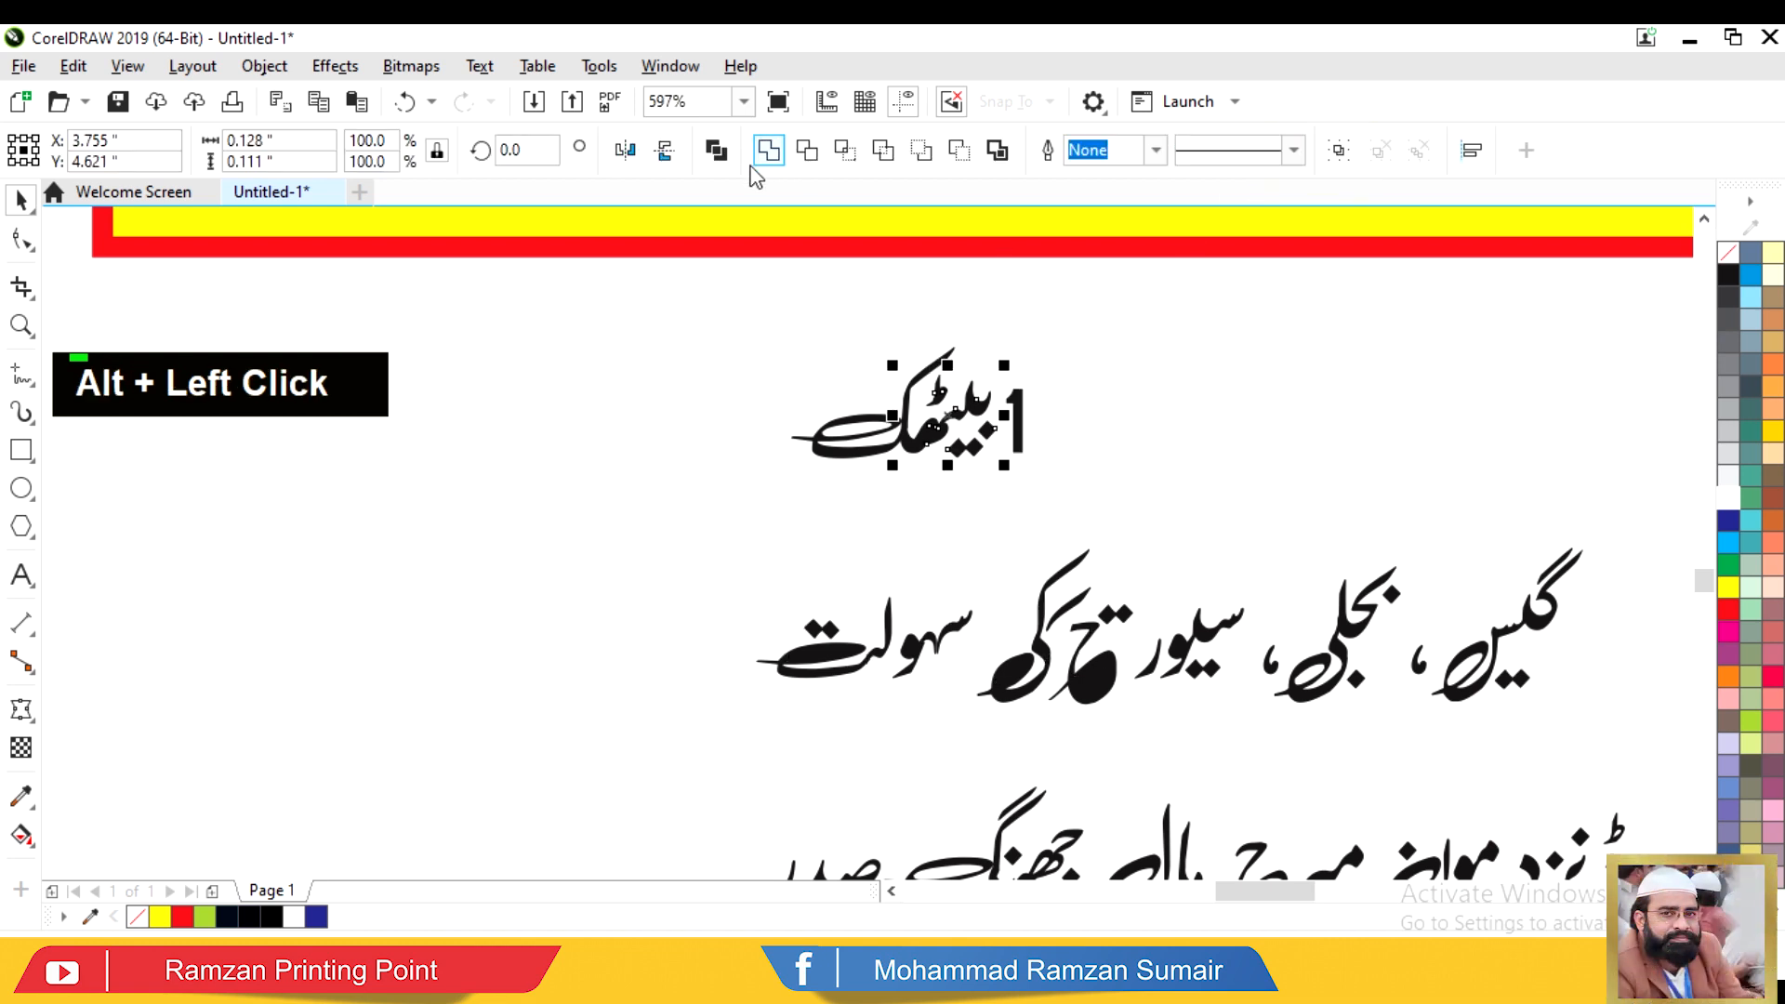
pyautogui.keyDown('alt'); pyautogui.click(886, 450); pyautogui.keyUp('alt')
pyautogui.moveTo(677, 279); pyautogui.dragTo(1156, 498)
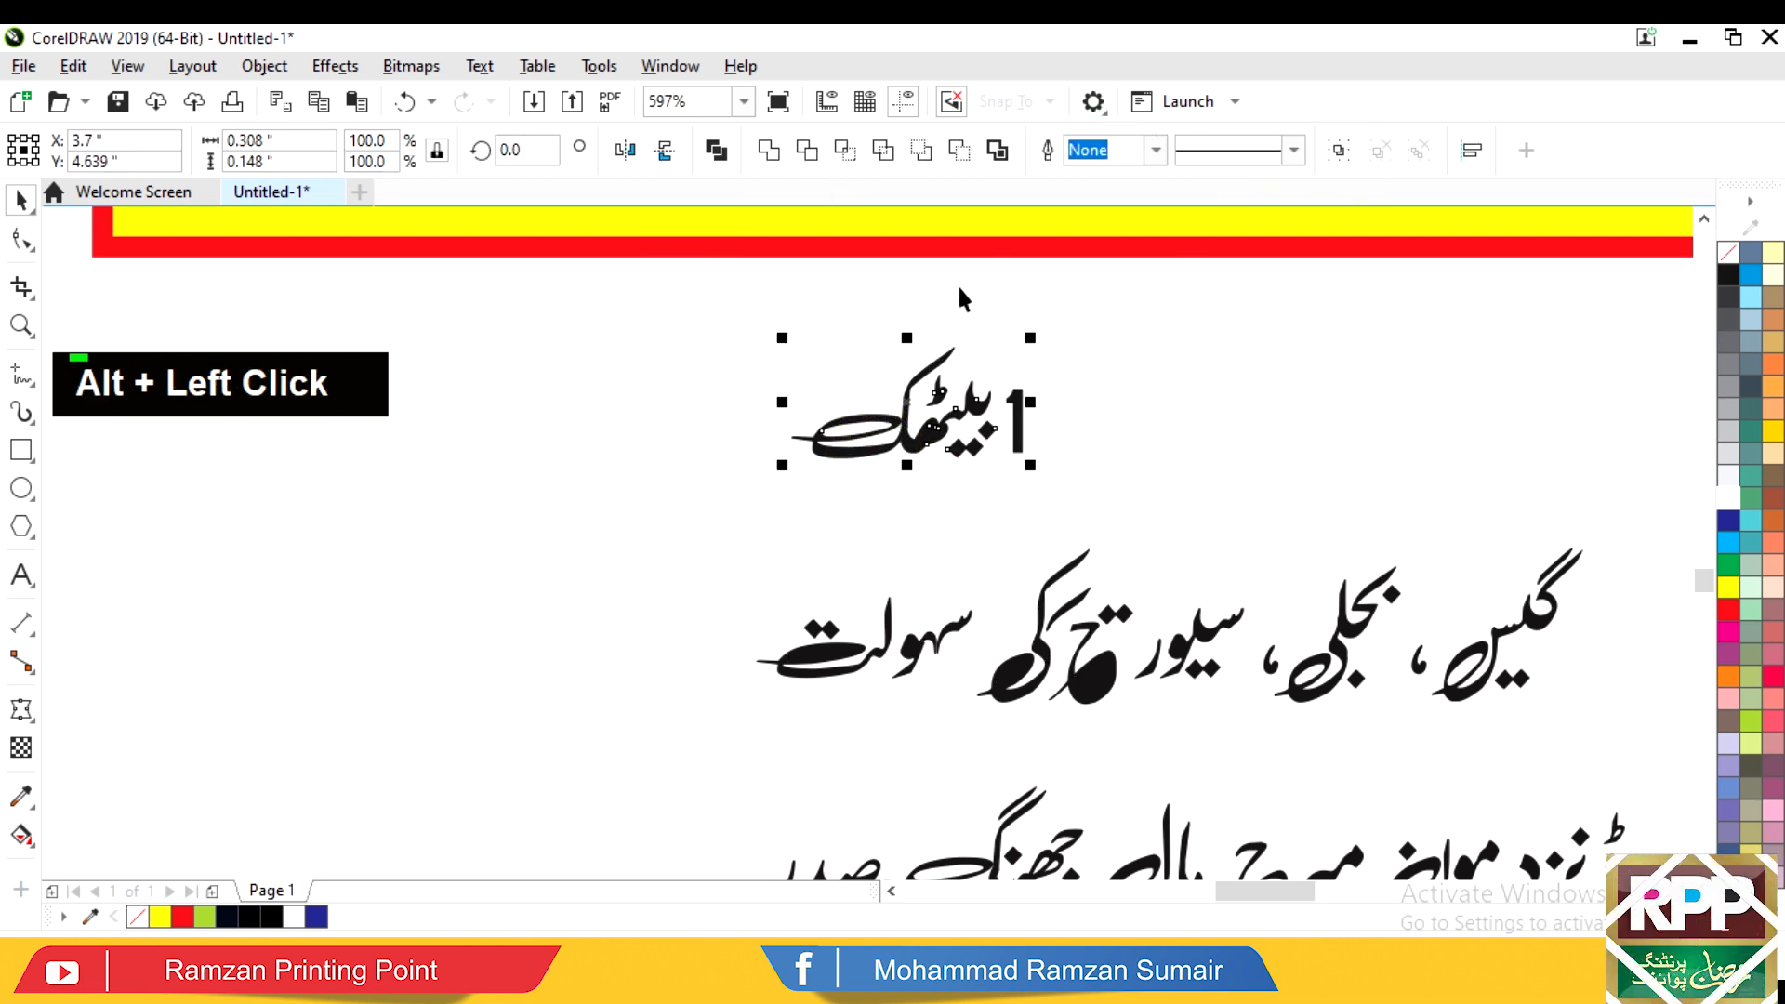
pyautogui.doubleClick(1276, 435)
pyautogui.press('F3')
pyautogui.press('F3')
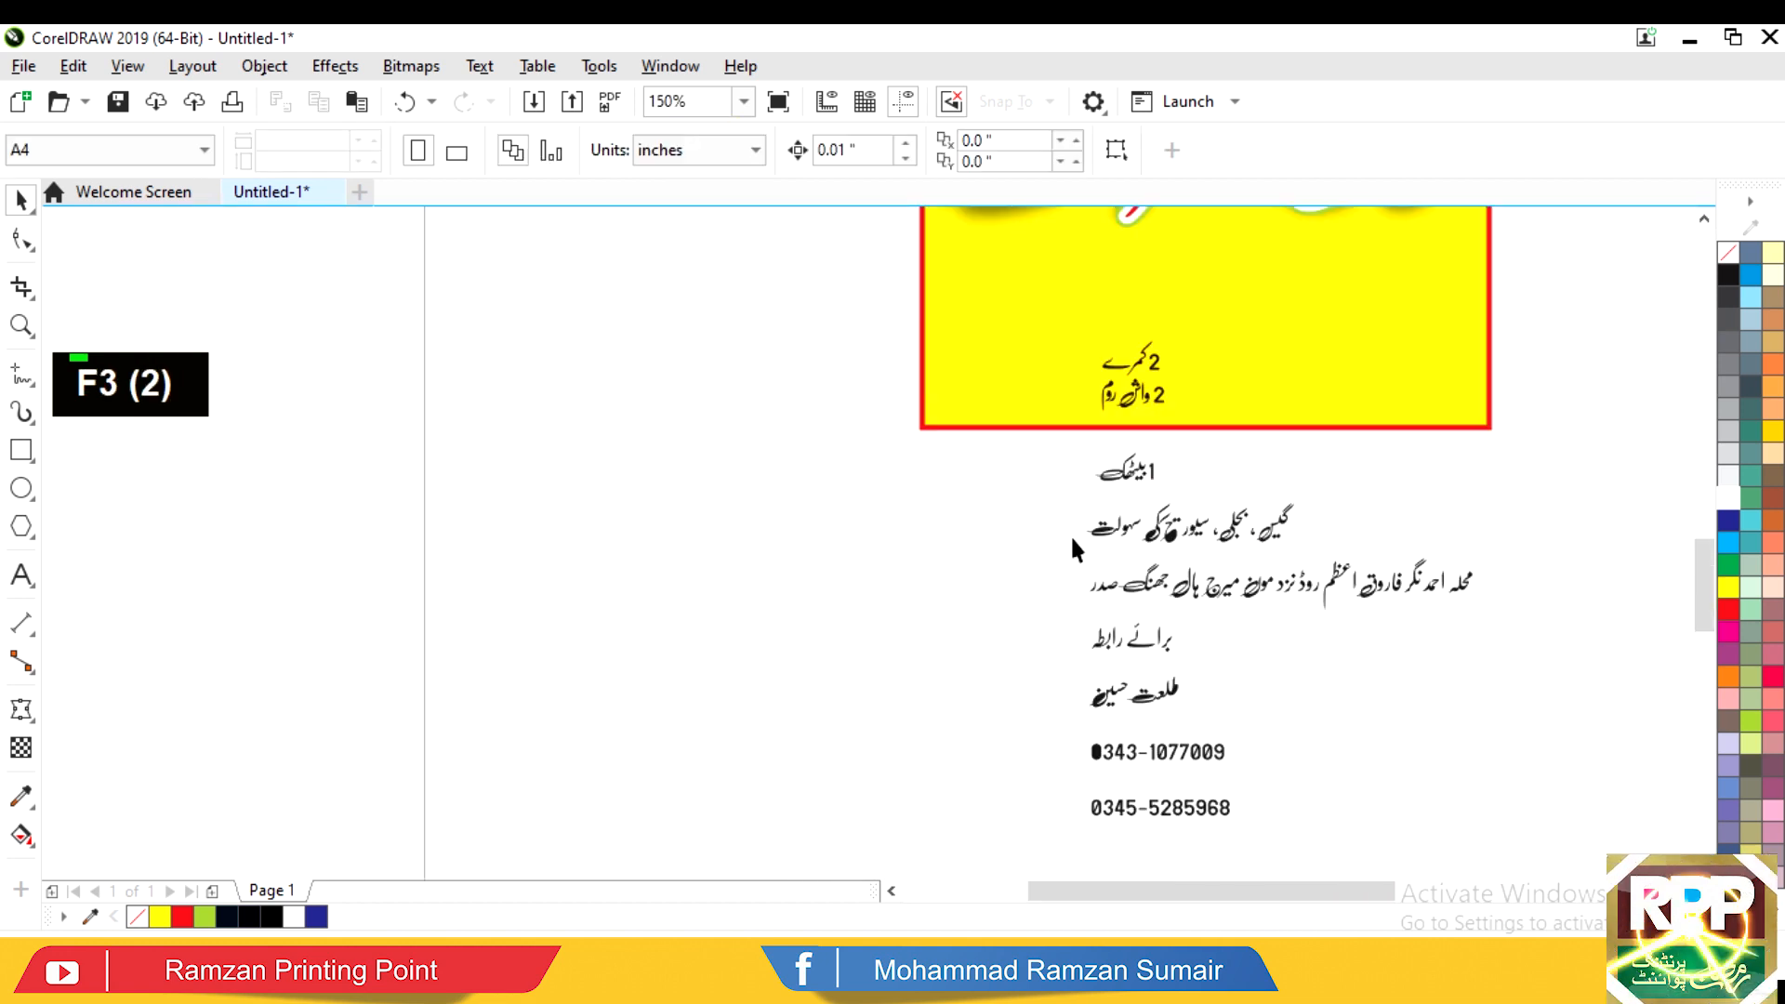
pyautogui.press('F4')
# Step: Move 1 بیٹھک onto the poster beside 2 واش روم and select the other room labels
pyautogui.moveTo(815, 577); pyautogui.dragTo(941, 412)
pyautogui.keyDown('shift'); pyautogui.doubleClick(811, 514); pyautogui.keyUp('shift')
pyautogui.press('space')
pyautogui.keyDown('shift'); pyautogui.click(811, 488); pyautogui.keyUp('shift')
pyautogui.press('e')
# Step: Move the leftover 2 next to کمرے and join them into one object
pyautogui.press('F2')
pyautogui.moveTo(677, 565); pyautogui.dragTo(1089, 330)
pyautogui.press('Escape')
pyautogui.moveTo(721, 642); pyautogui.dragTo(1094, 380)
pyautogui.moveTo(1176, 287); pyautogui.dragTo(935, 518)
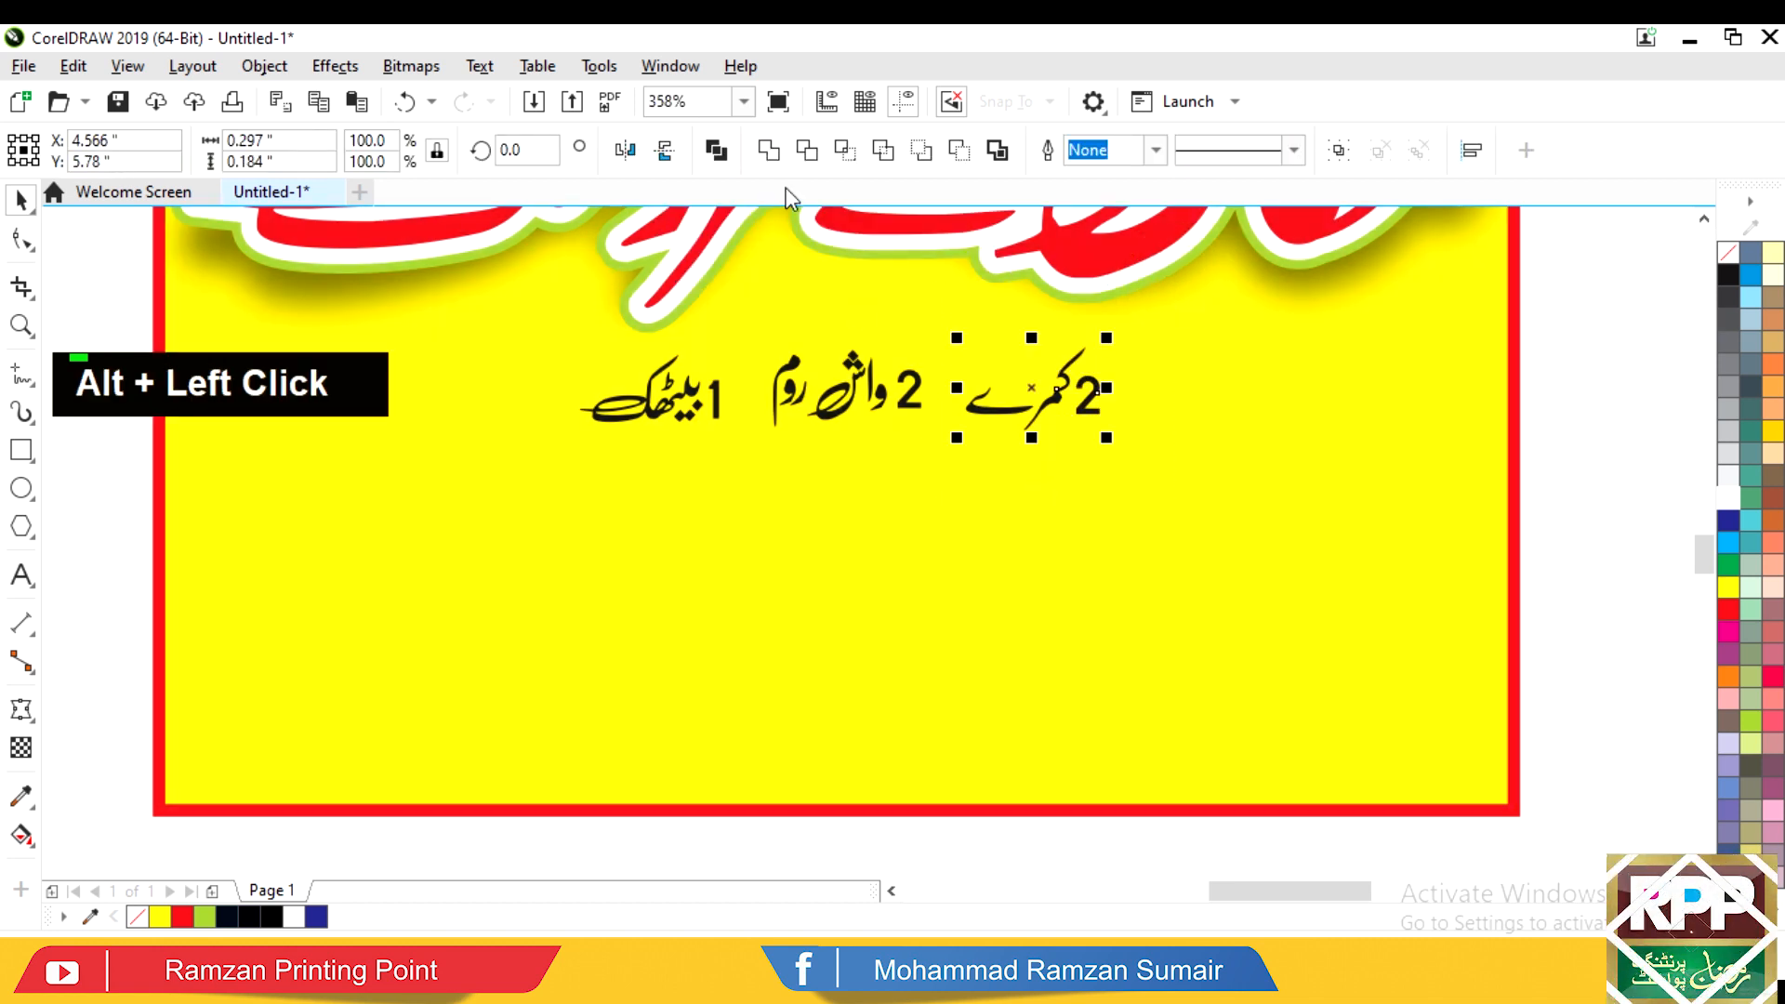
pyautogui.click(716, 154)
pyautogui.press('F7')
# Step: Draw an ellipse around 1 بیٹھک with a 1.5 pt white outline and navy fill
pyautogui.moveTo(496, 342); pyautogui.dragTo(741, 475)
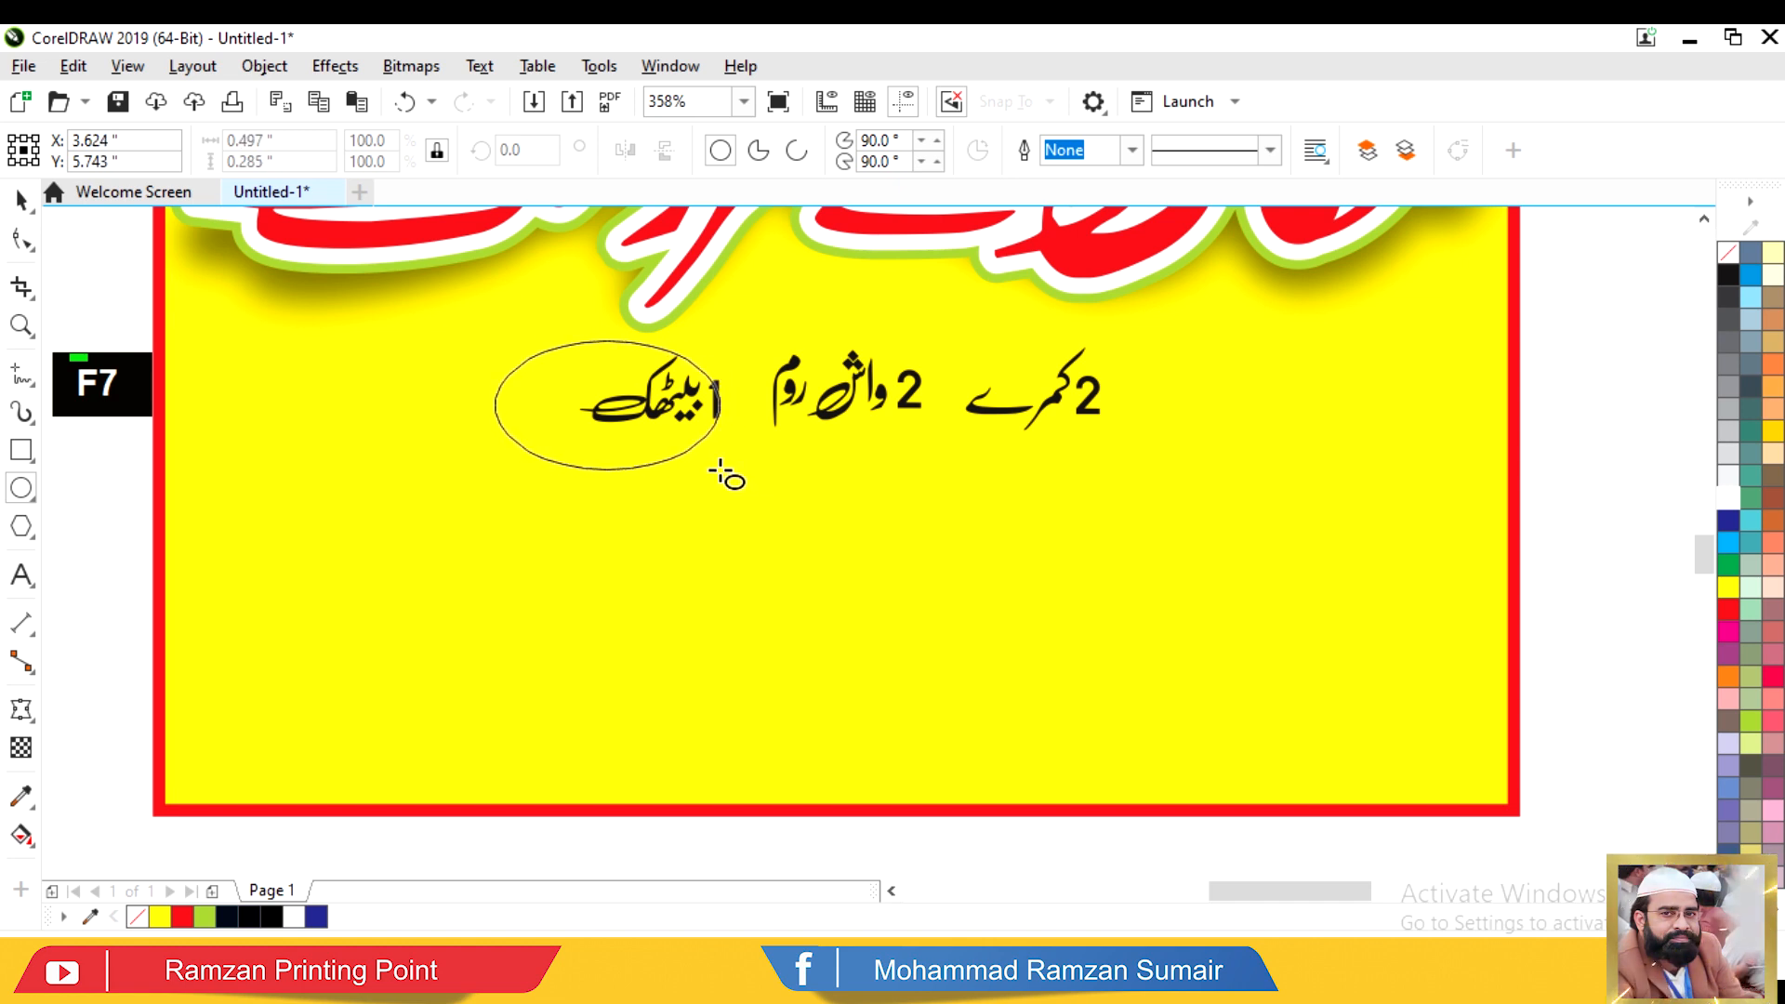
pyautogui.press('space')
pyautogui.press('F12')
pyautogui.press('Tab')
pyautogui.write('1.5')
pyautogui.press('Return')
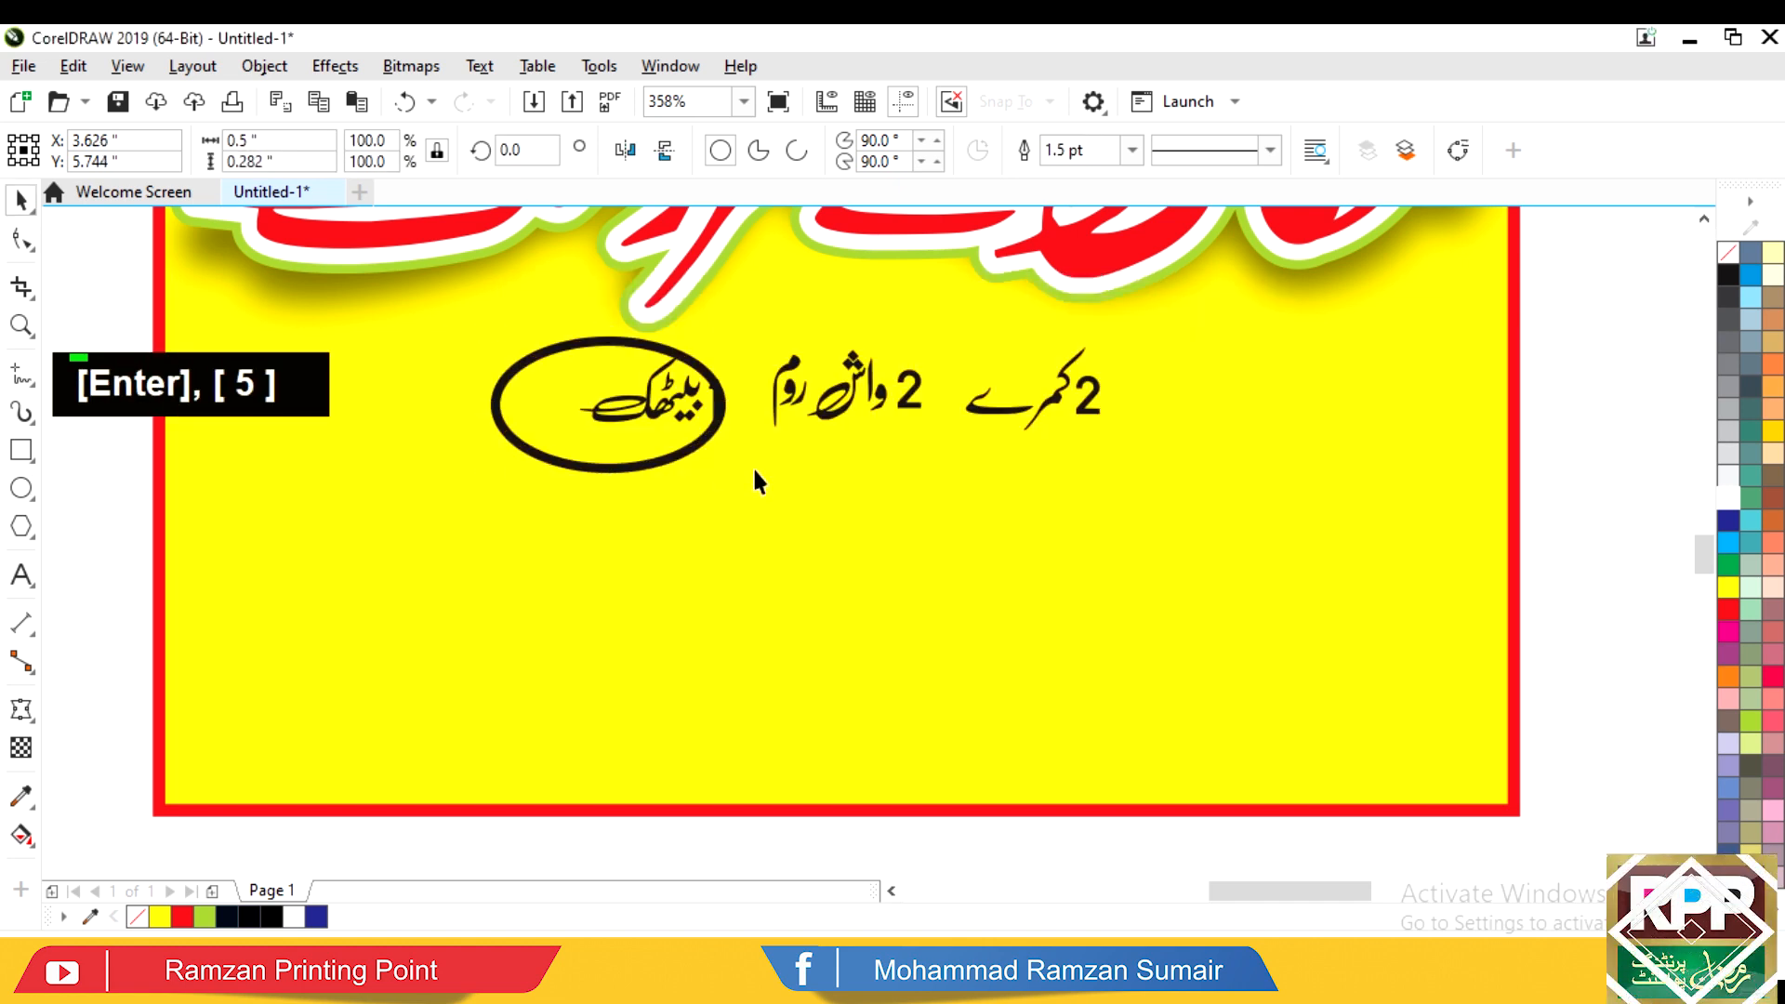
pyautogui.rightClick(1728, 500)
pyautogui.click(1730, 521)
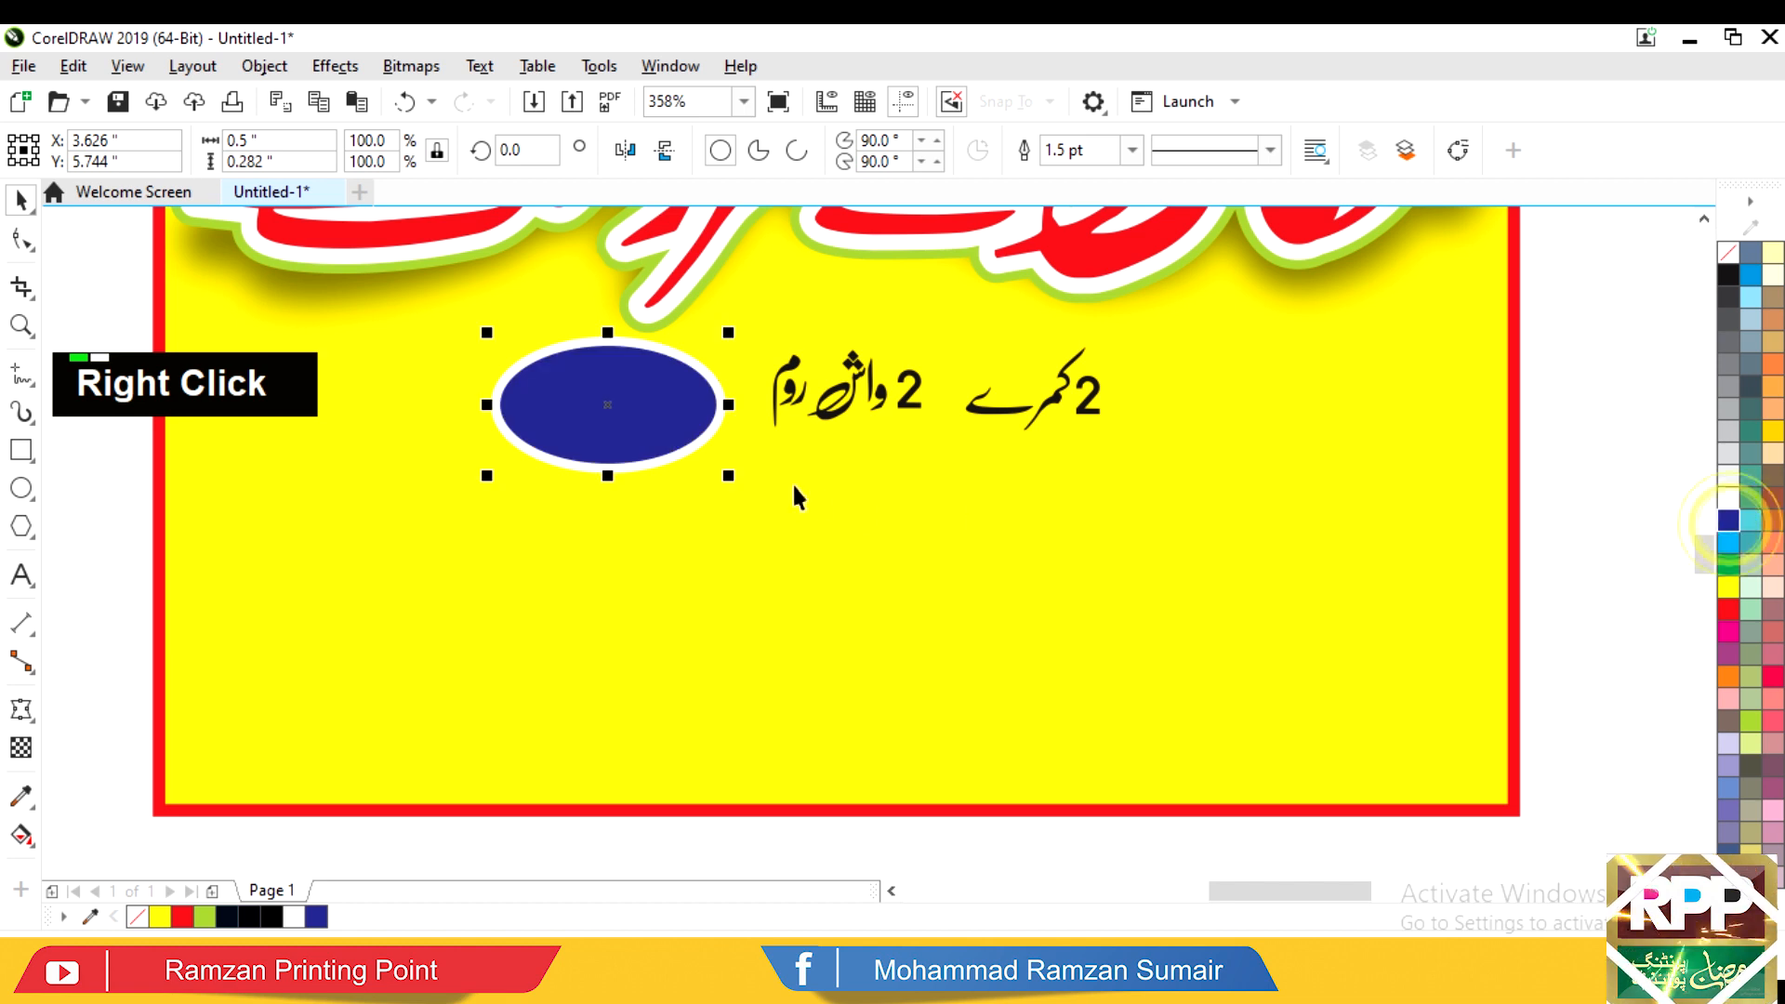
# Step: Add ellipse copies over 2 واش روم and 2 کمرے, behind the text, middle one pink
pyautogui.hotkey('ctrl', 'd')
pyautogui.moveTo(602, 437); pyautogui.dragTo(826, 426)
pyautogui.hotkey('ctrl', 'd')
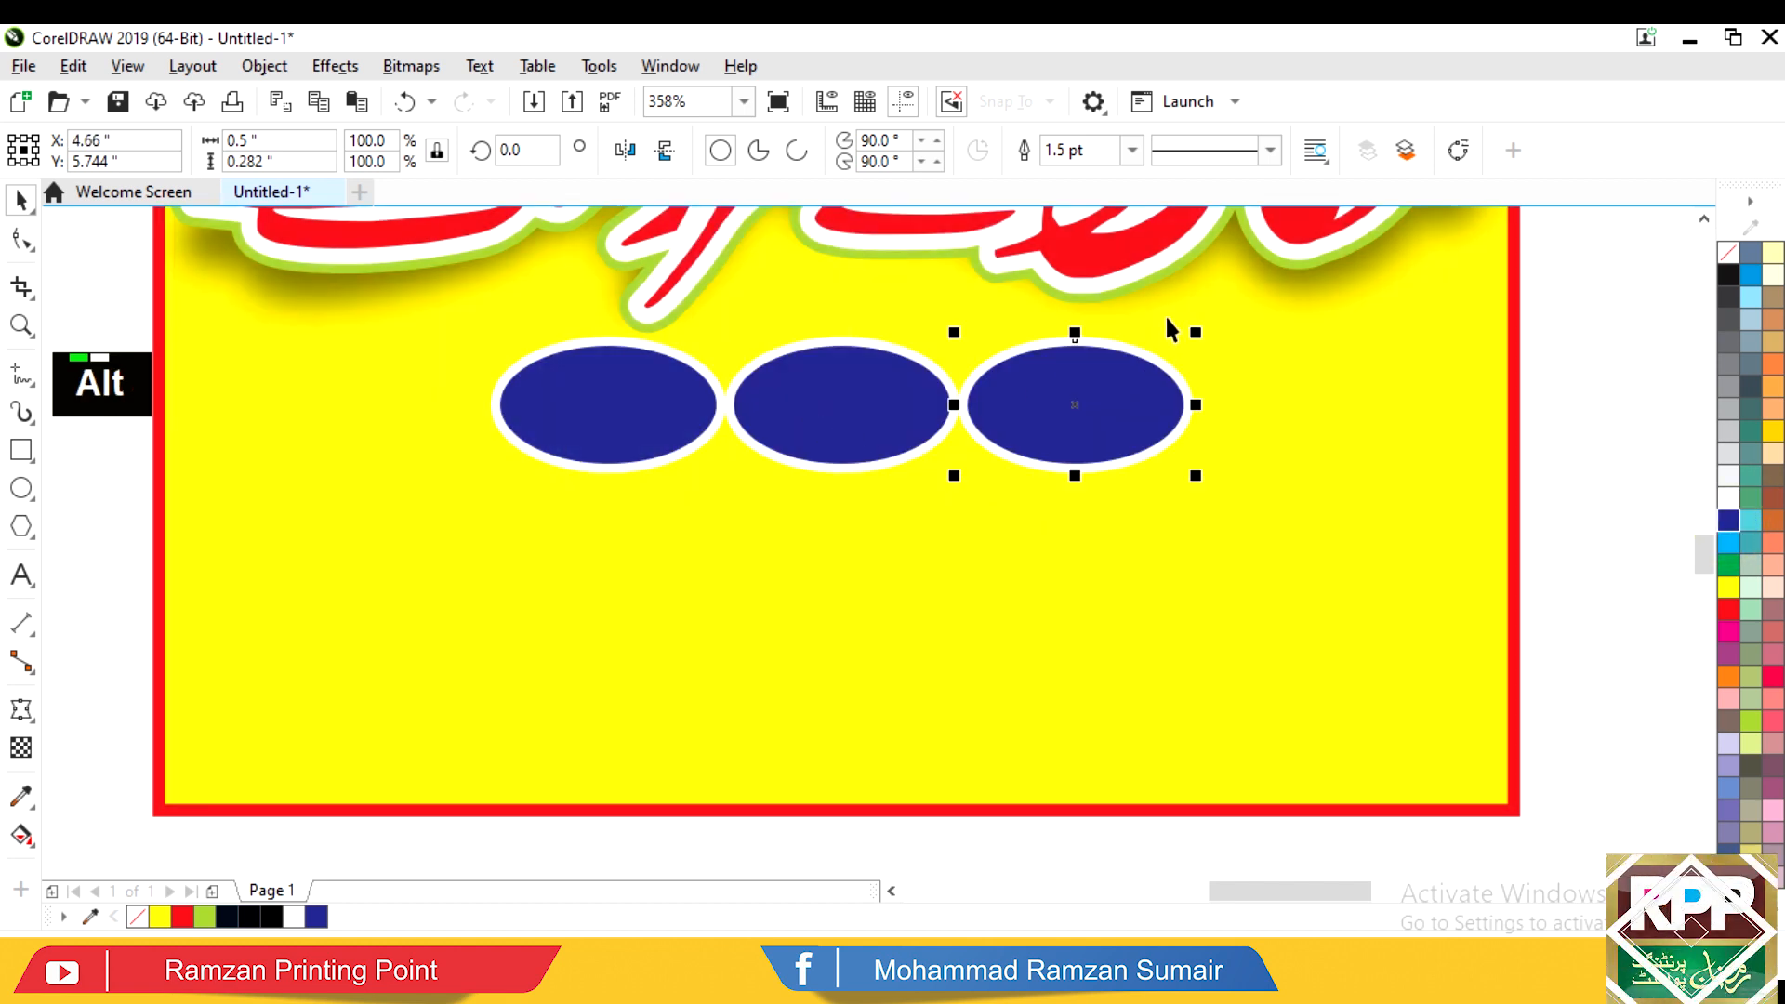
pyautogui.moveTo(1244, 321); pyautogui.dragTo(287, 530)
pyautogui.keyDown('shift'); pyautogui.click(571, 416); pyautogui.keyUp('shift')
pyautogui.keyDown('shift'); pyautogui.doubleClick(786, 404); pyautogui.keyUp('shift')
pyautogui.keyDown('shift'); pyautogui.click(1158, 405); pyautogui.keyUp('shift')
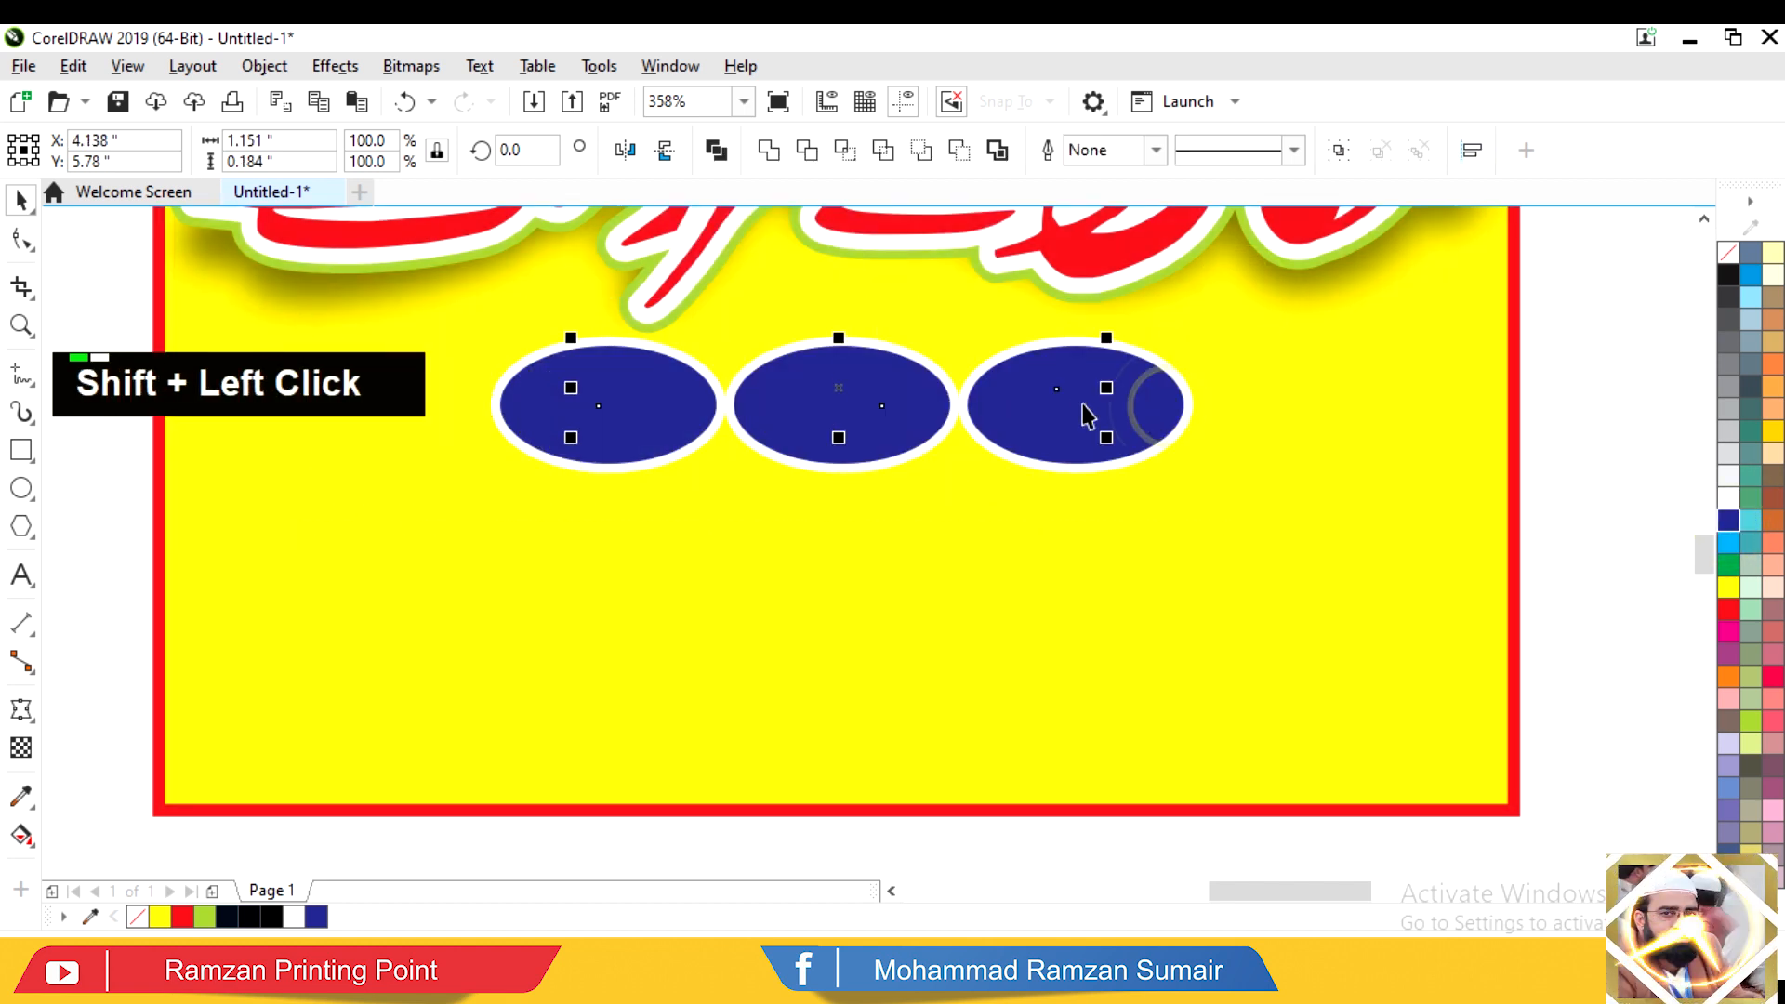
pyautogui.hotkey('shift', 'pagedown')
pyautogui.click(1032, 438)
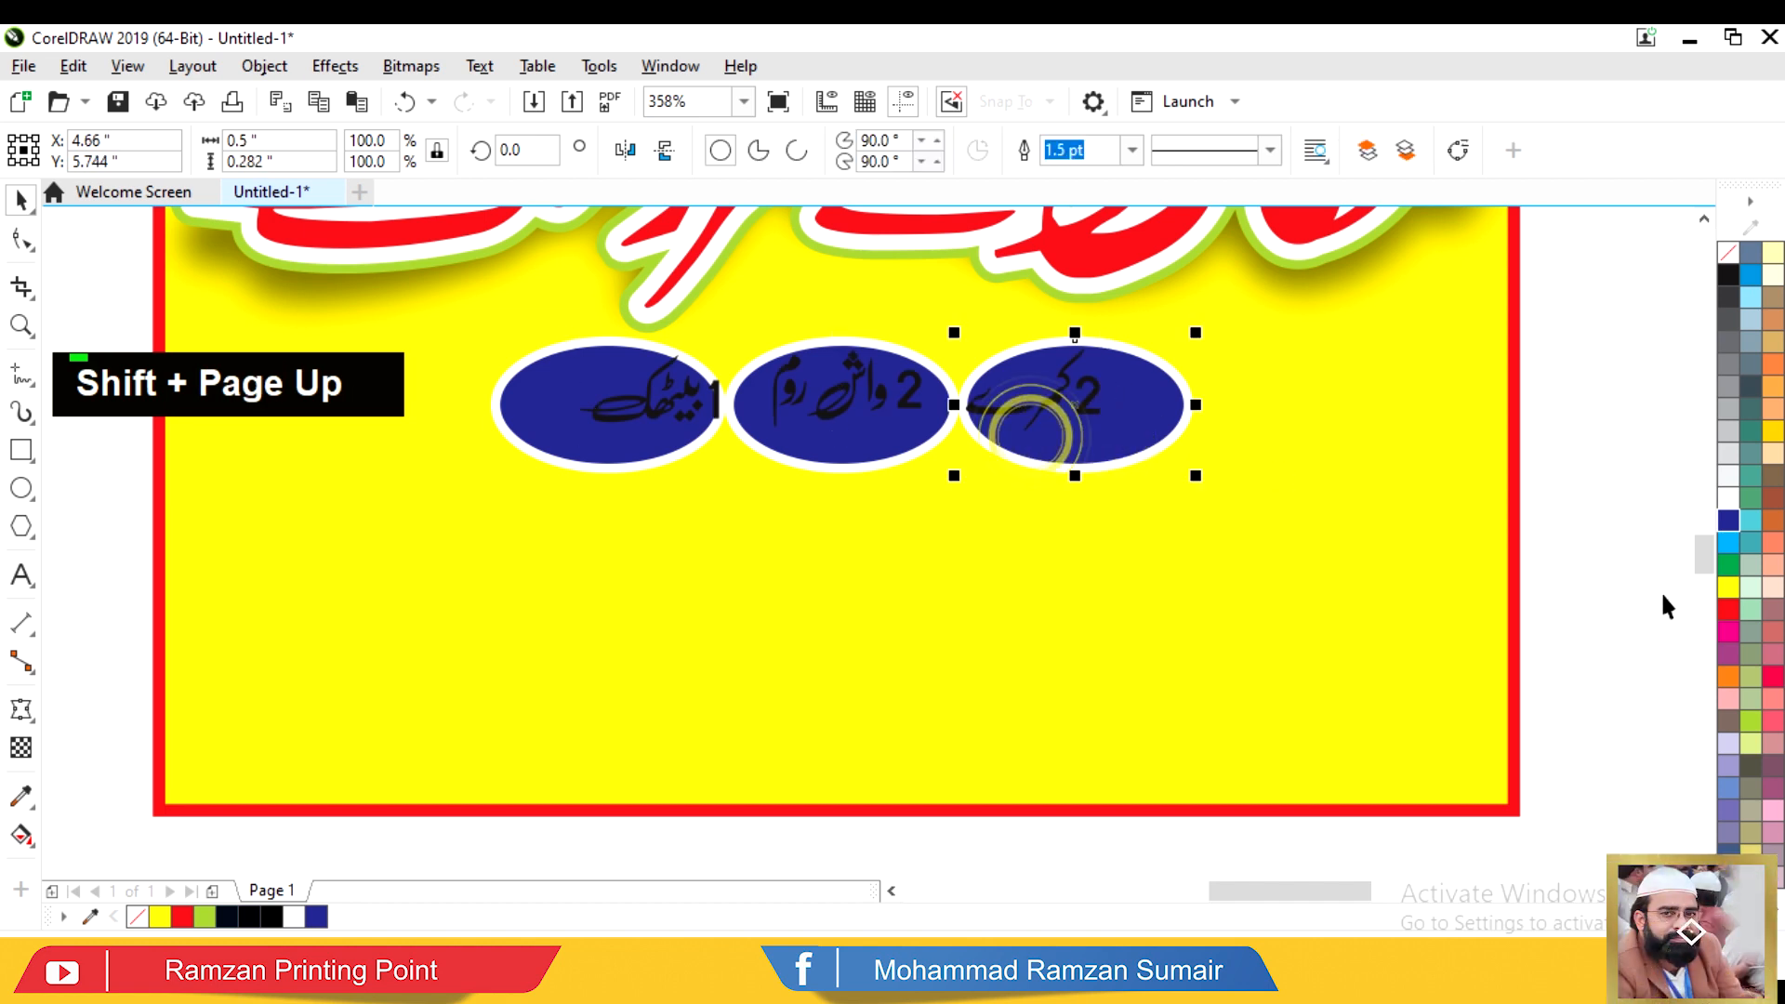
pyautogui.click(1728, 632)
# Step: Centre 2 کمرے horizontally and vertically within the right ellipse
pyautogui.click(1060, 398)
pyautogui.press('c')
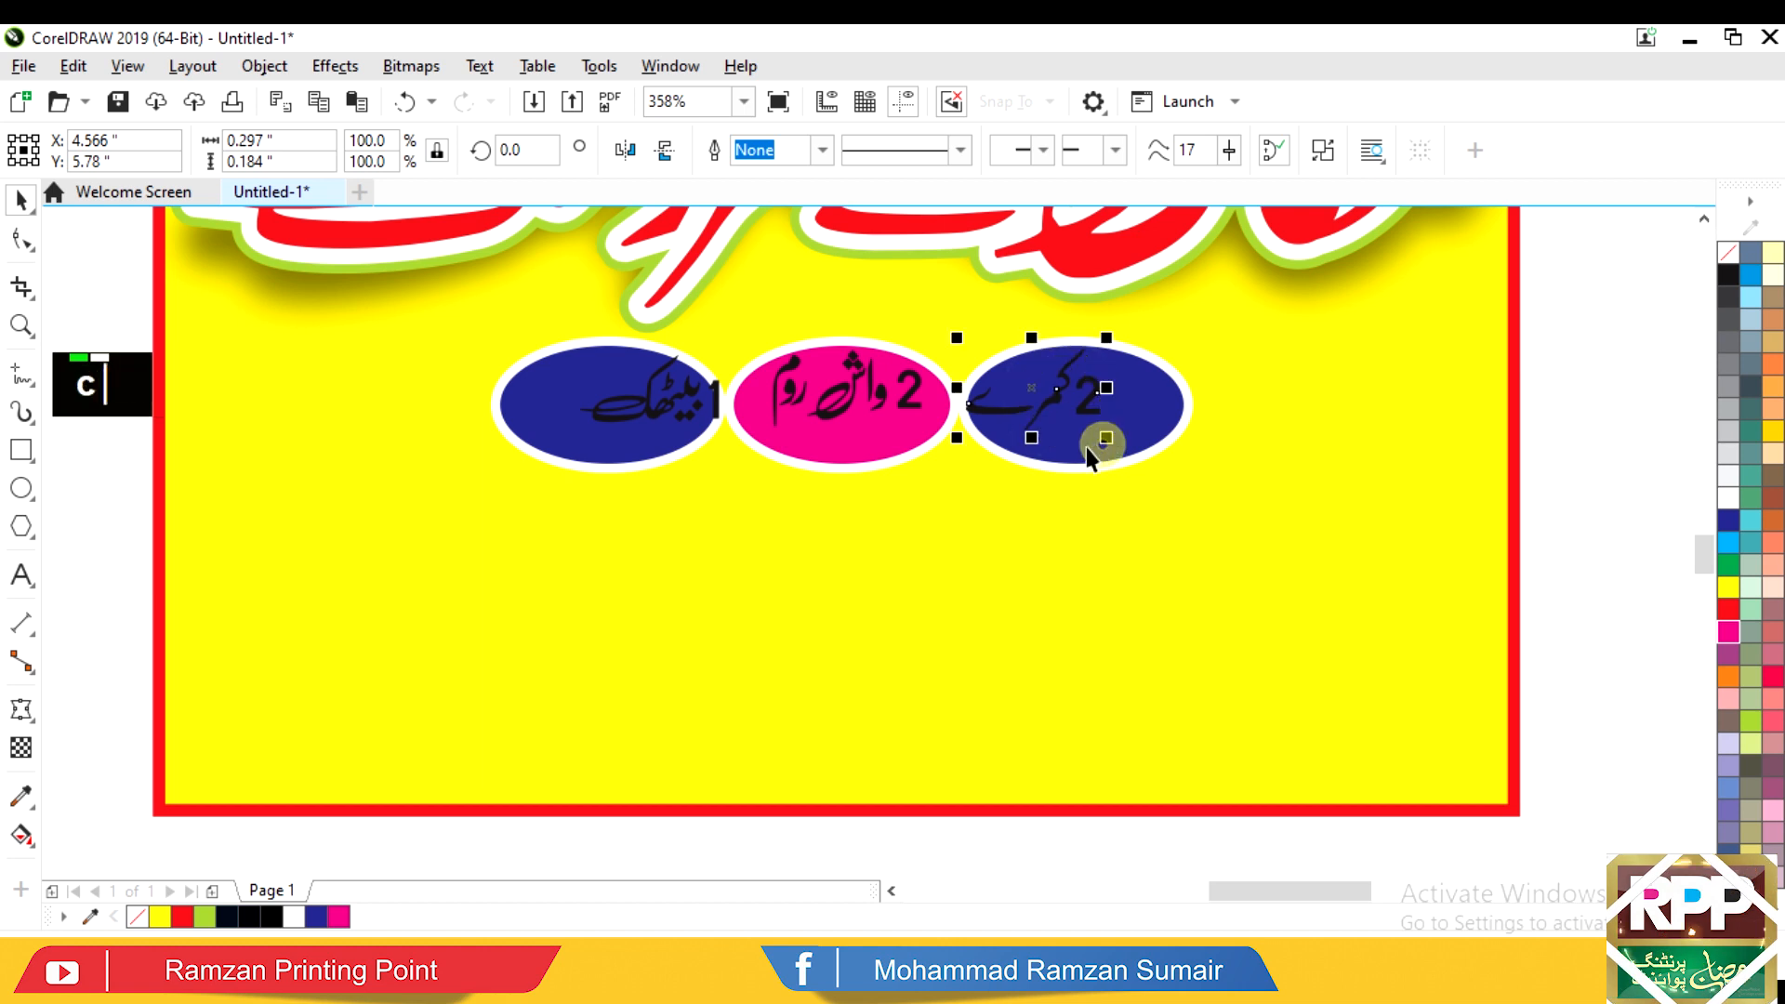
pyautogui.press('e')
pyautogui.click(1089, 447)
pyautogui.press('c')
pyautogui.press('e')
pyautogui.keyDown('shift'); pyautogui.click(1090, 446); pyautogui.keyUp('shift')
pyautogui.keyDown('shift'); pyautogui.click(1088, 406); pyautogui.keyUp('shift')
pyautogui.keyDown('shift'); pyautogui.click(1084, 442); pyautogui.keyUp('shift')
pyautogui.press('c')
pyautogui.press('e')
# Step: Centre 2 واش روم and 1 بیٹھک within their pink and navy ellipses
pyautogui.click(888, 404)
pyautogui.keyDown('shift'); pyautogui.click(877, 443); pyautogui.keyUp('shift')
pyautogui.press('c')
pyautogui.press('e')
pyautogui.click(676, 428)
pyautogui.keyDown('shift'); pyautogui.click(590, 462); pyautogui.keyUp('shift')
pyautogui.press('c')
pyautogui.press('e')
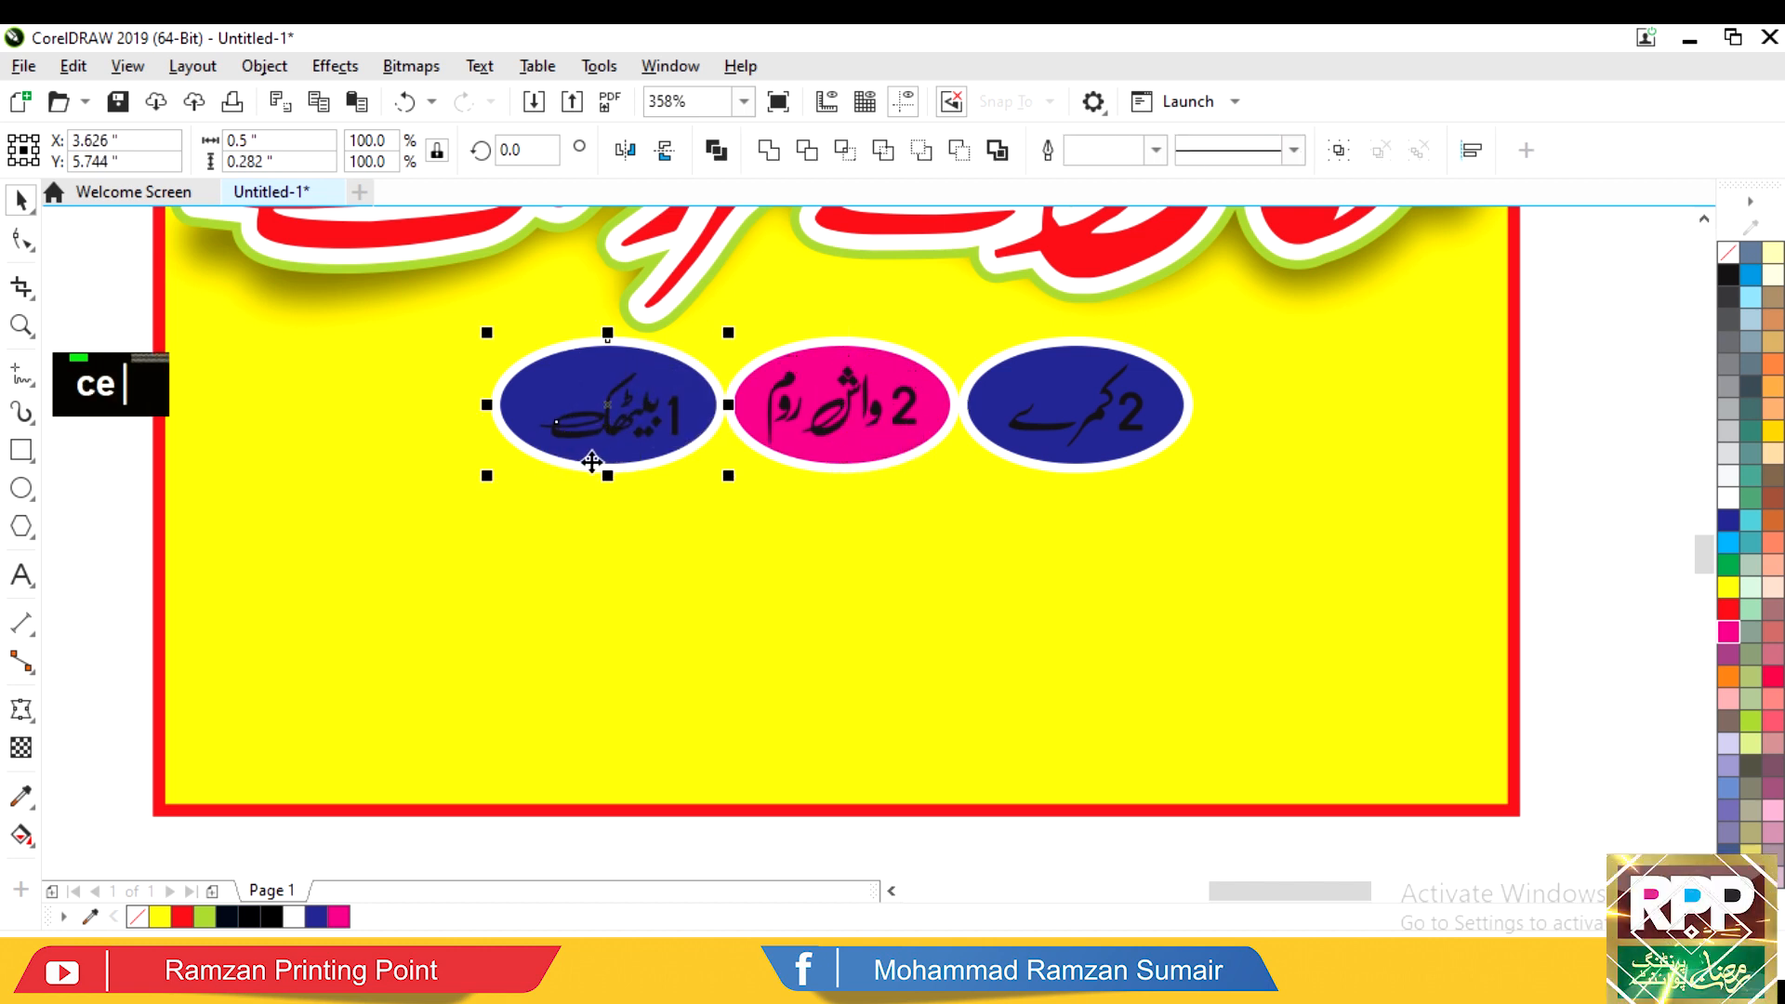
# Step: Turn the text of all three room labels white
pyautogui.keyDown('alt'); pyautogui.click(462, 511); pyautogui.keyUp('alt')
pyautogui.moveTo(1163, 356); pyautogui.dragTo(1163, 356)
pyautogui.click(1730, 499)
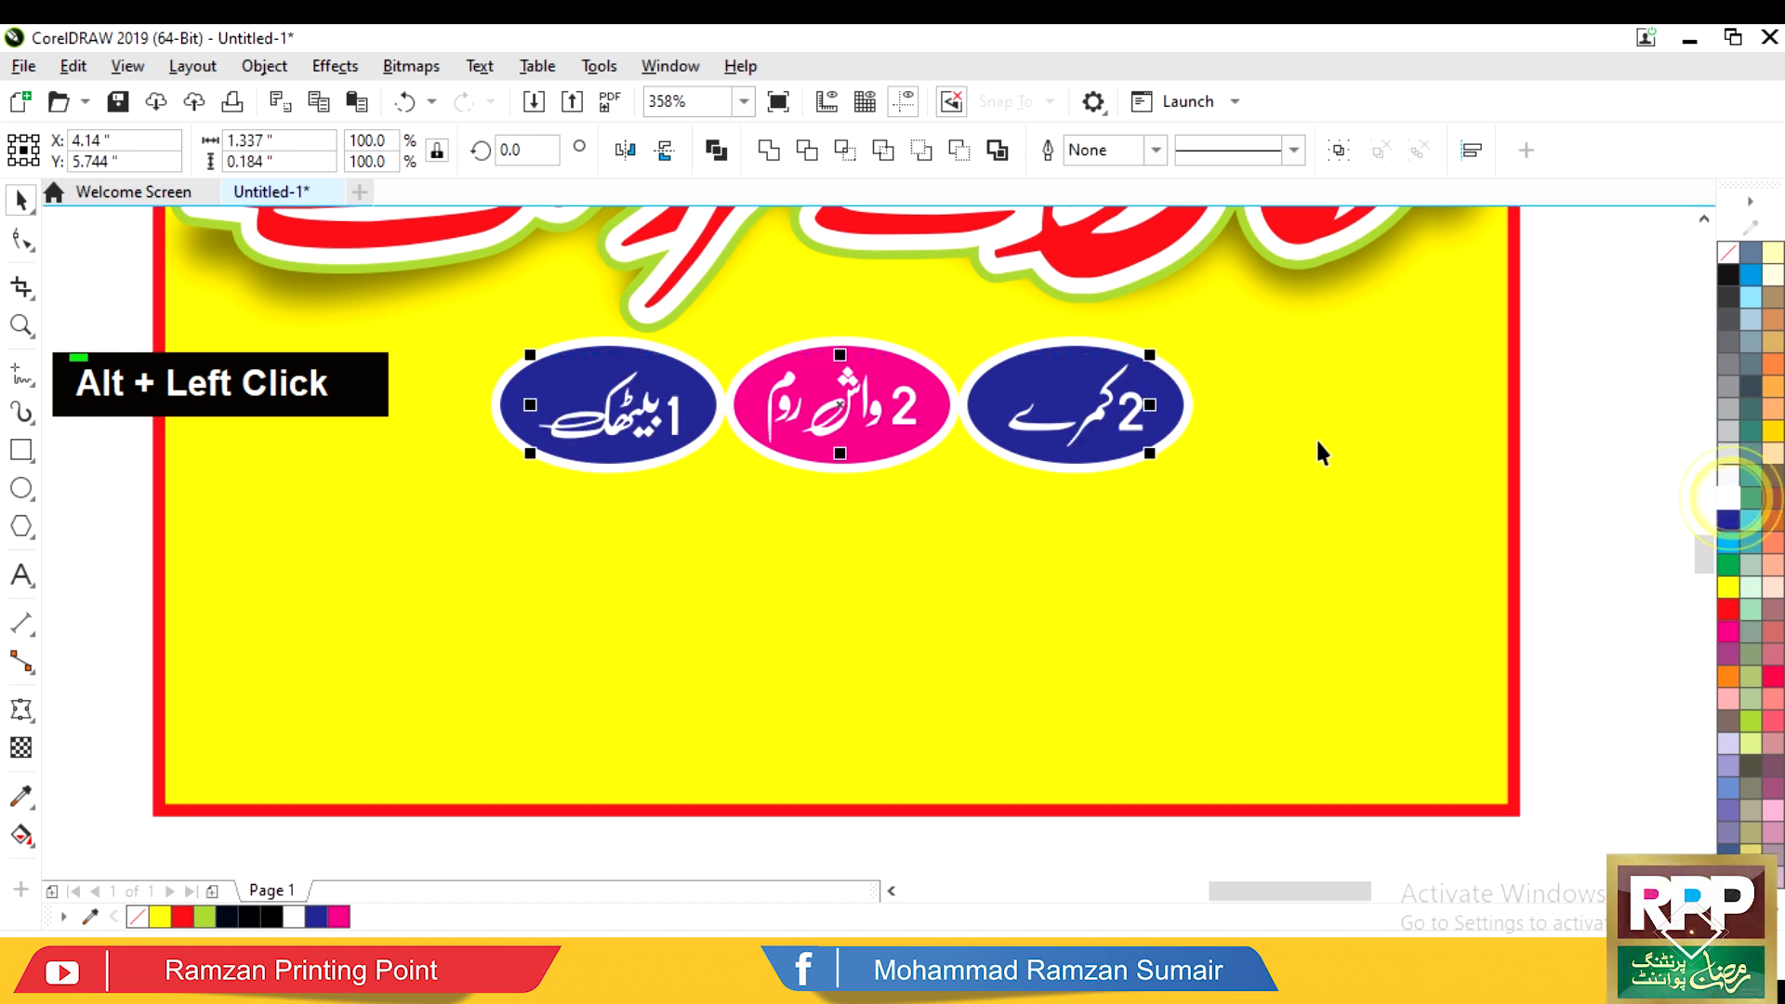
pyautogui.click(1587, 368)
pyautogui.press('F3')
pyautogui.press('F3')
# Step: Move the facilities text line up beside the poster
pyautogui.press('F2')
pyautogui.moveTo(921, 625); pyautogui.dragTo(1625, 337)
pyautogui.moveTo(668, 499); pyautogui.dragTo(1159, 277)
pyautogui.press('F3')
pyautogui.moveTo(1097, 605); pyautogui.dragTo(818, 661)
pyautogui.moveTo(1011, 638); pyautogui.dragTo(646, 393)
# Step: Restore the full facilities line and reposition it beside the poster
pyautogui.keyDown('alt'); pyautogui.click(1071, 623); pyautogui.keyUp('alt')
pyautogui.press('F2')
pyautogui.moveTo(737, 606); pyautogui.dragTo(1256, 611)
pyautogui.hotkey('ctrl', 'z')
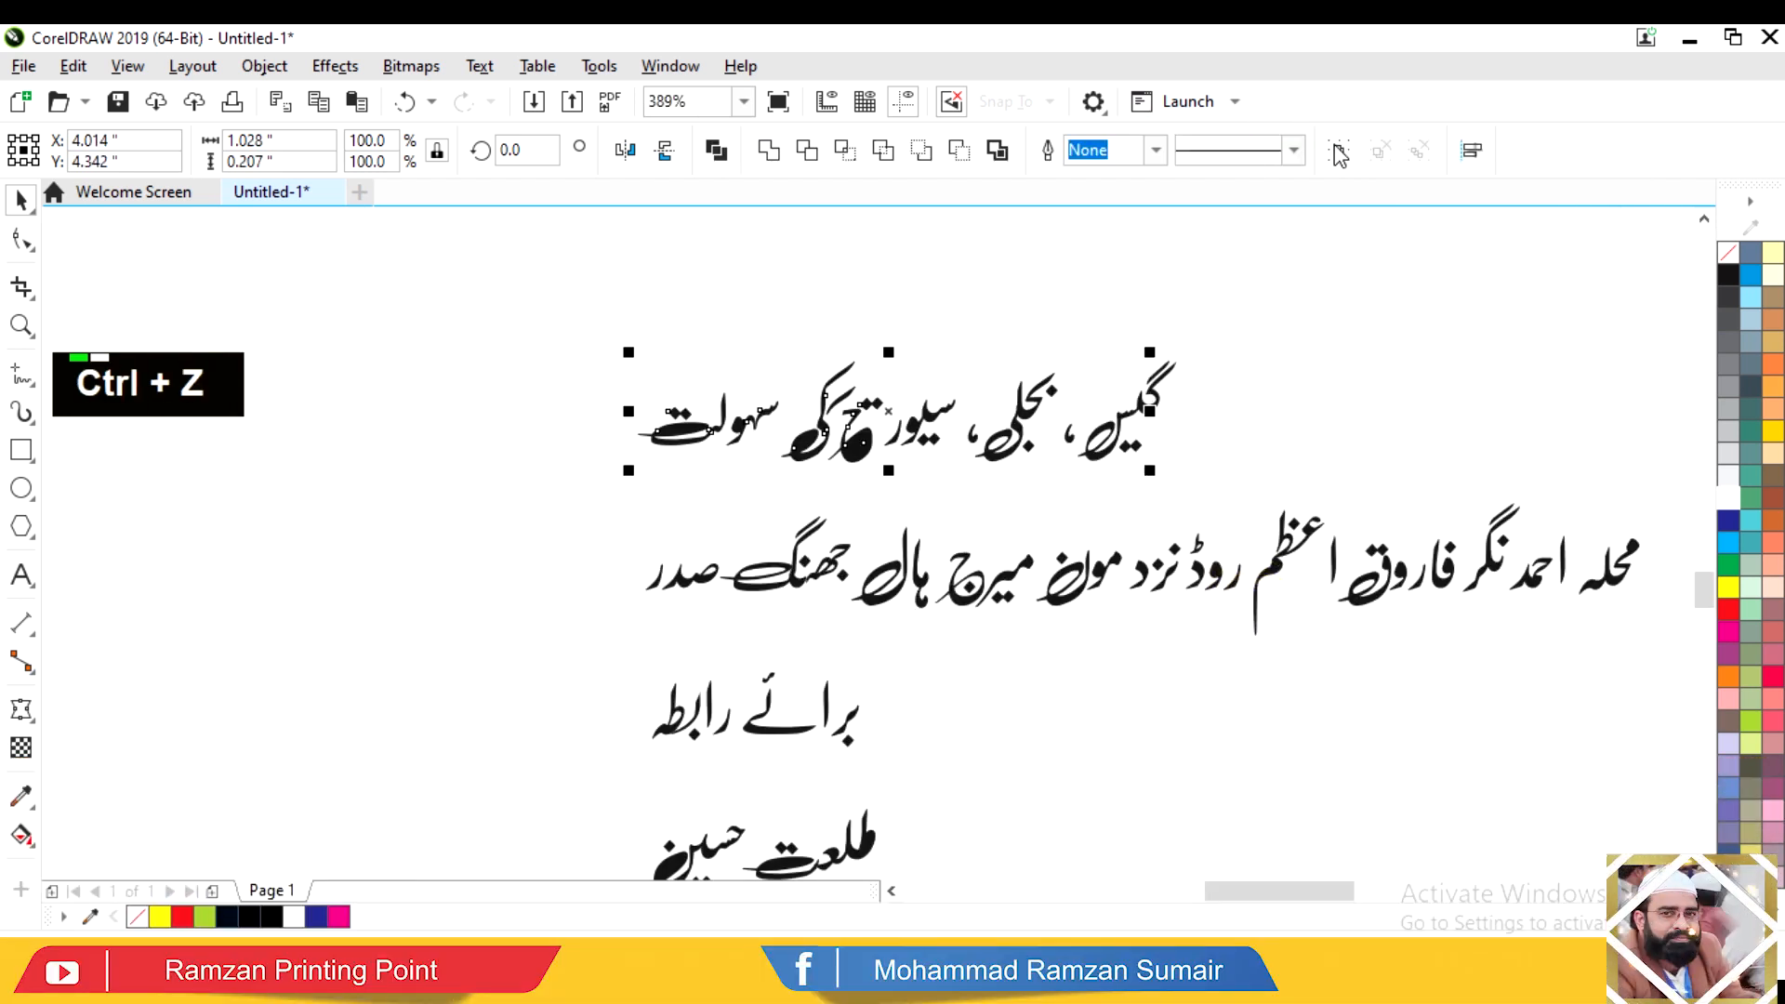
pyautogui.keyDown('alt'); pyautogui.click(1155, 371); pyautogui.keyUp('alt')
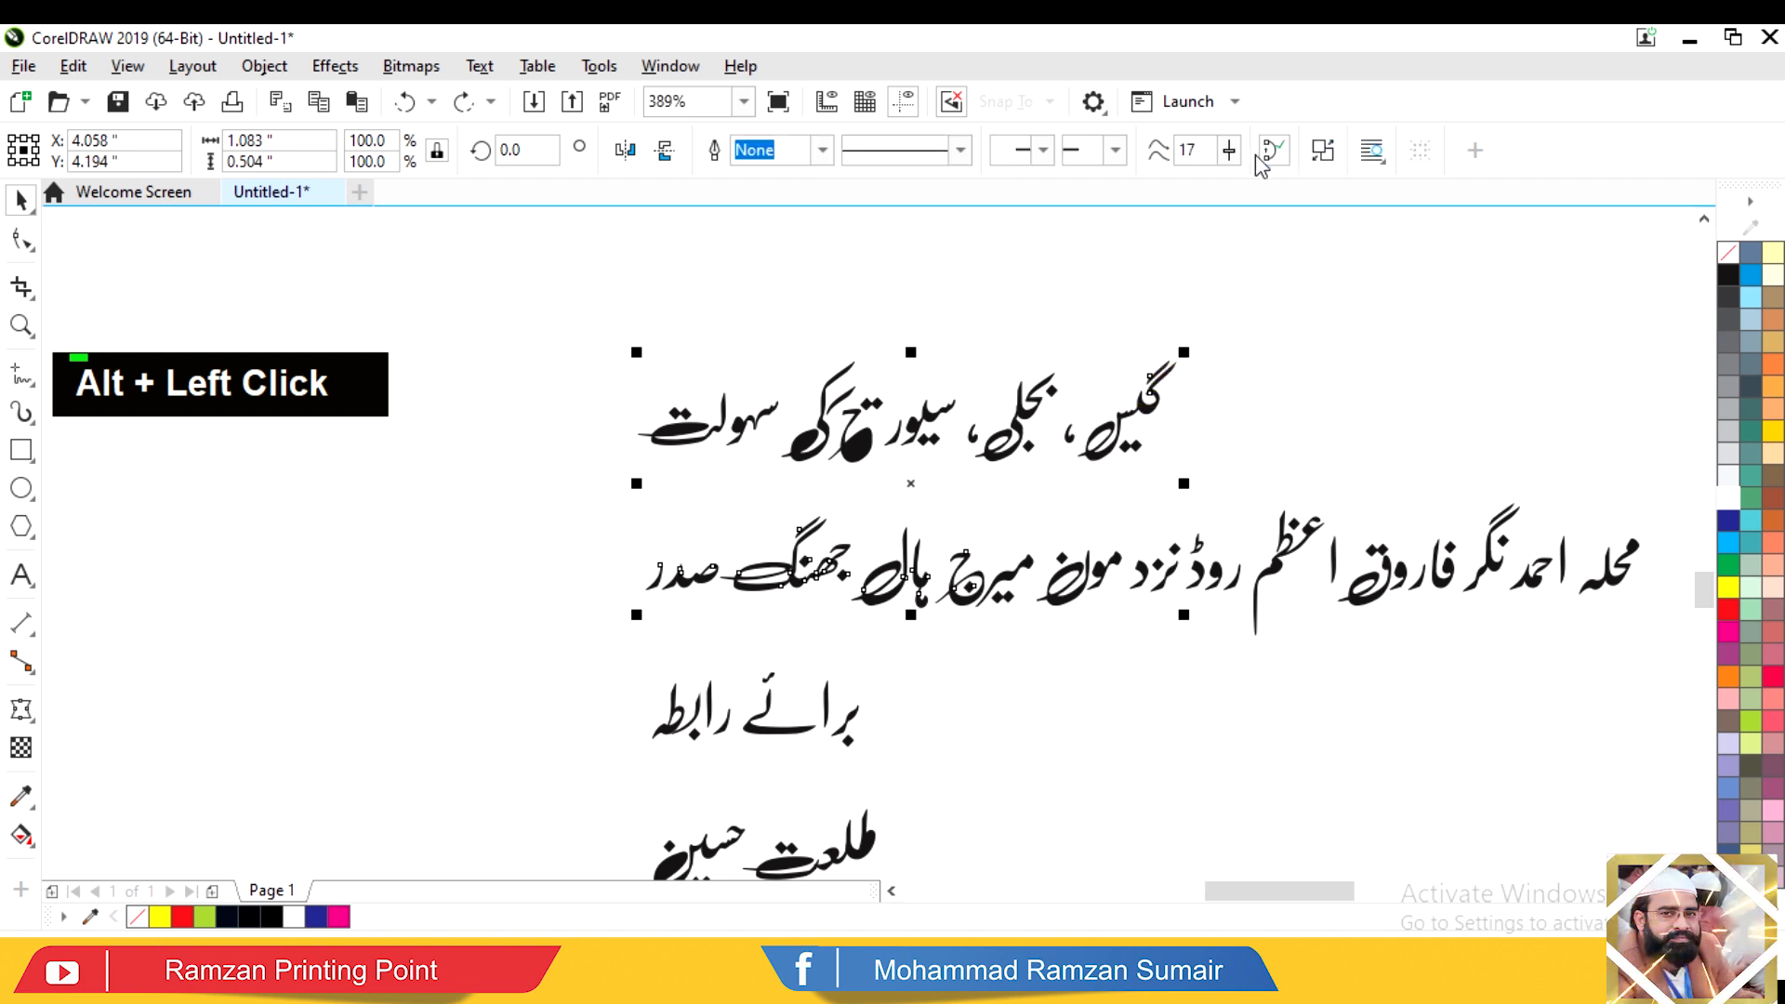
pyautogui.doubleClick(1251, 290)
pyautogui.moveTo(472, 508); pyautogui.dragTo(472, 508)
pyautogui.press('F4')
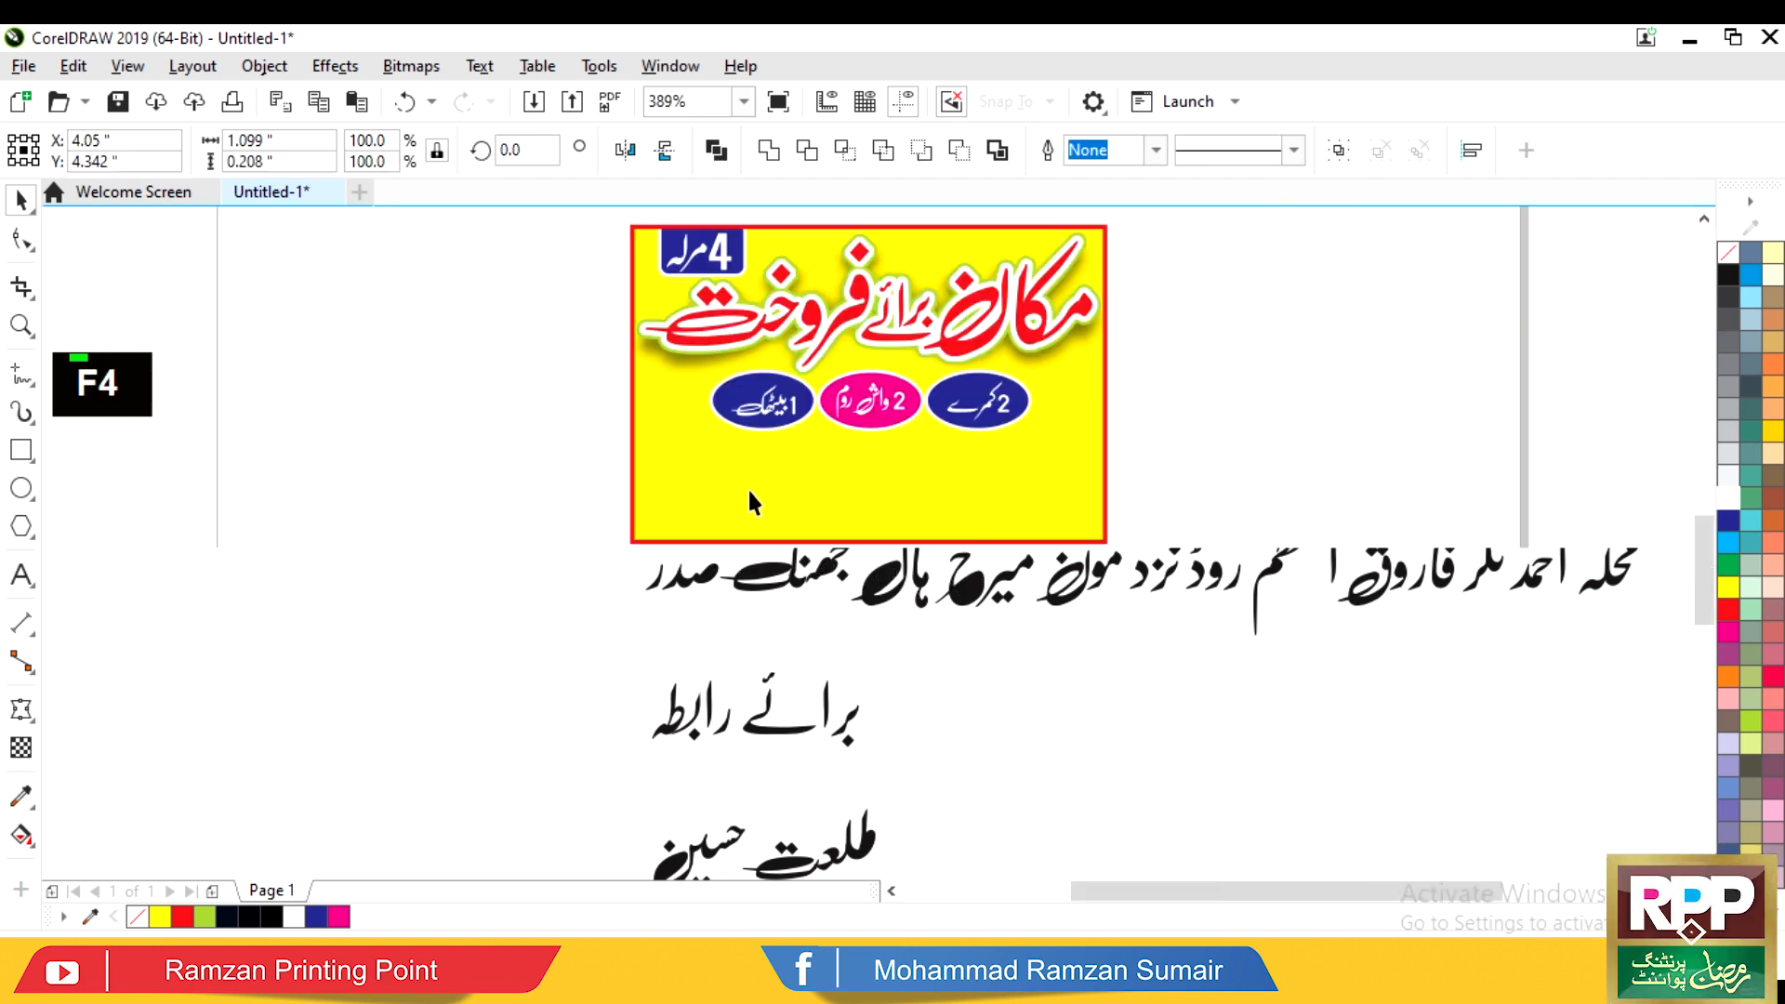
pyautogui.moveTo(853, 625); pyautogui.dragTo(541, 449)
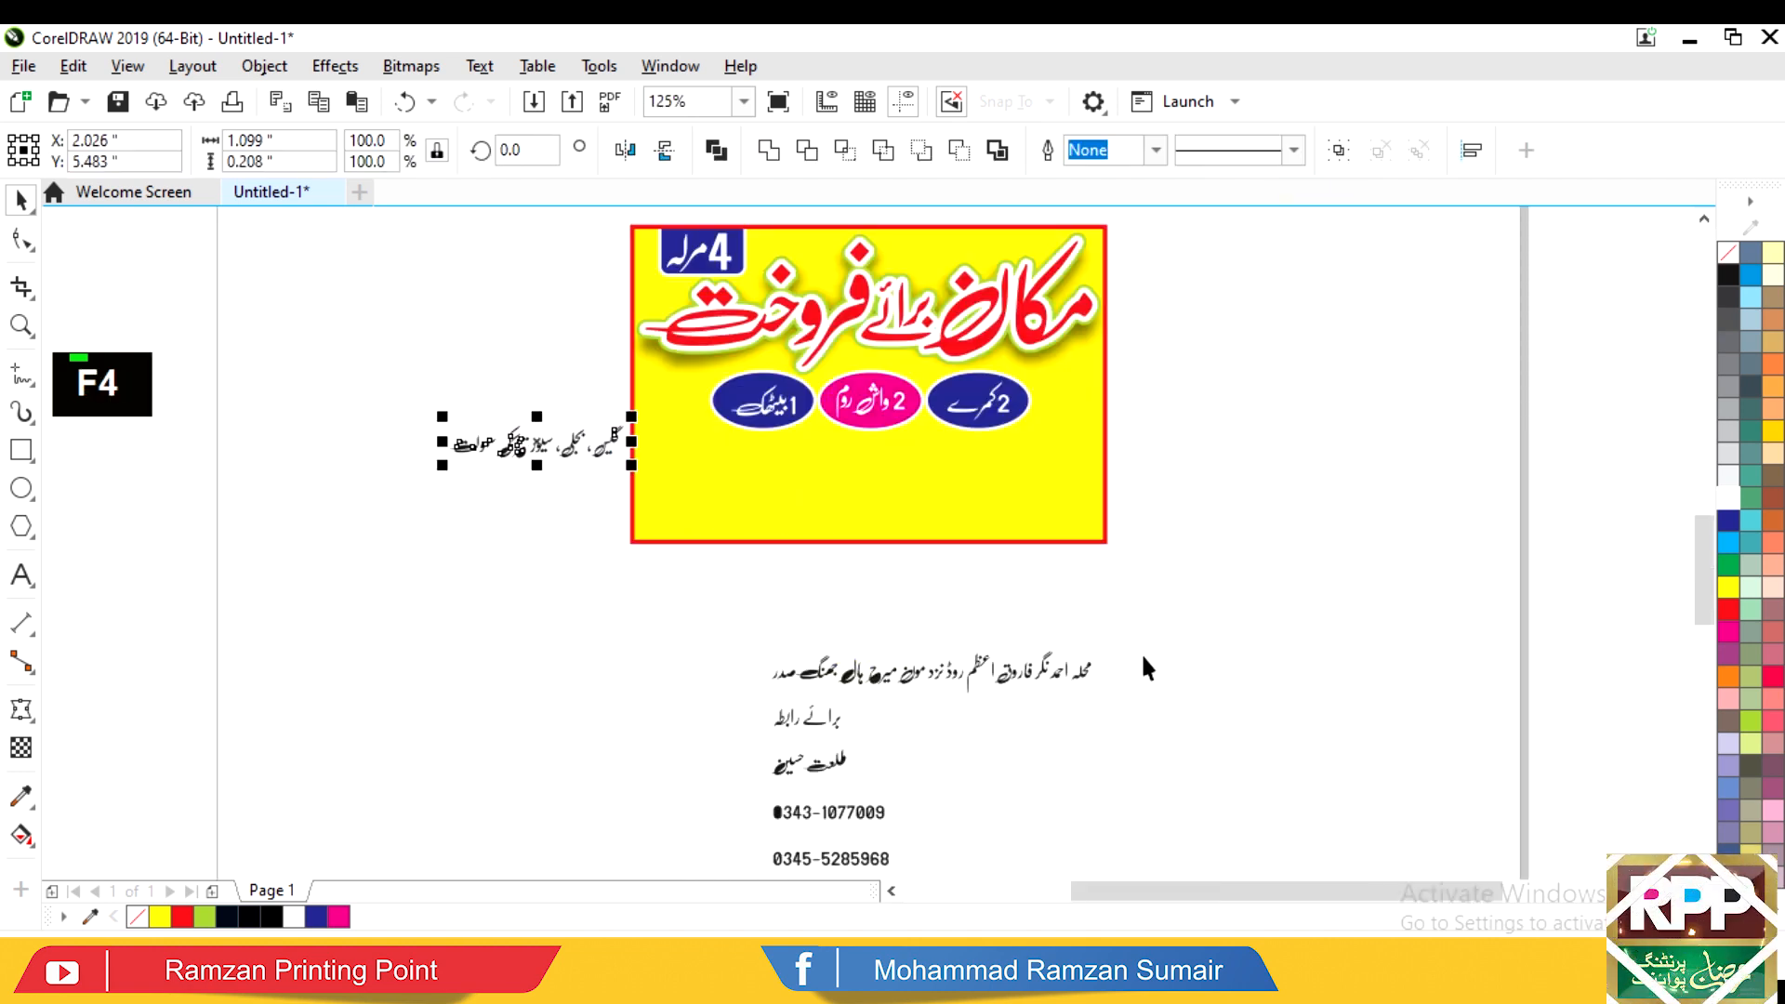
# Step: Break apart the address line and trial a word rearrangement, then undo it
pyautogui.press('F2')
pyautogui.moveTo(1147, 616); pyautogui.dragTo(840, 723)
pyautogui.keyDown('alt'); pyautogui.click(1292, 584); pyautogui.keyUp('alt')
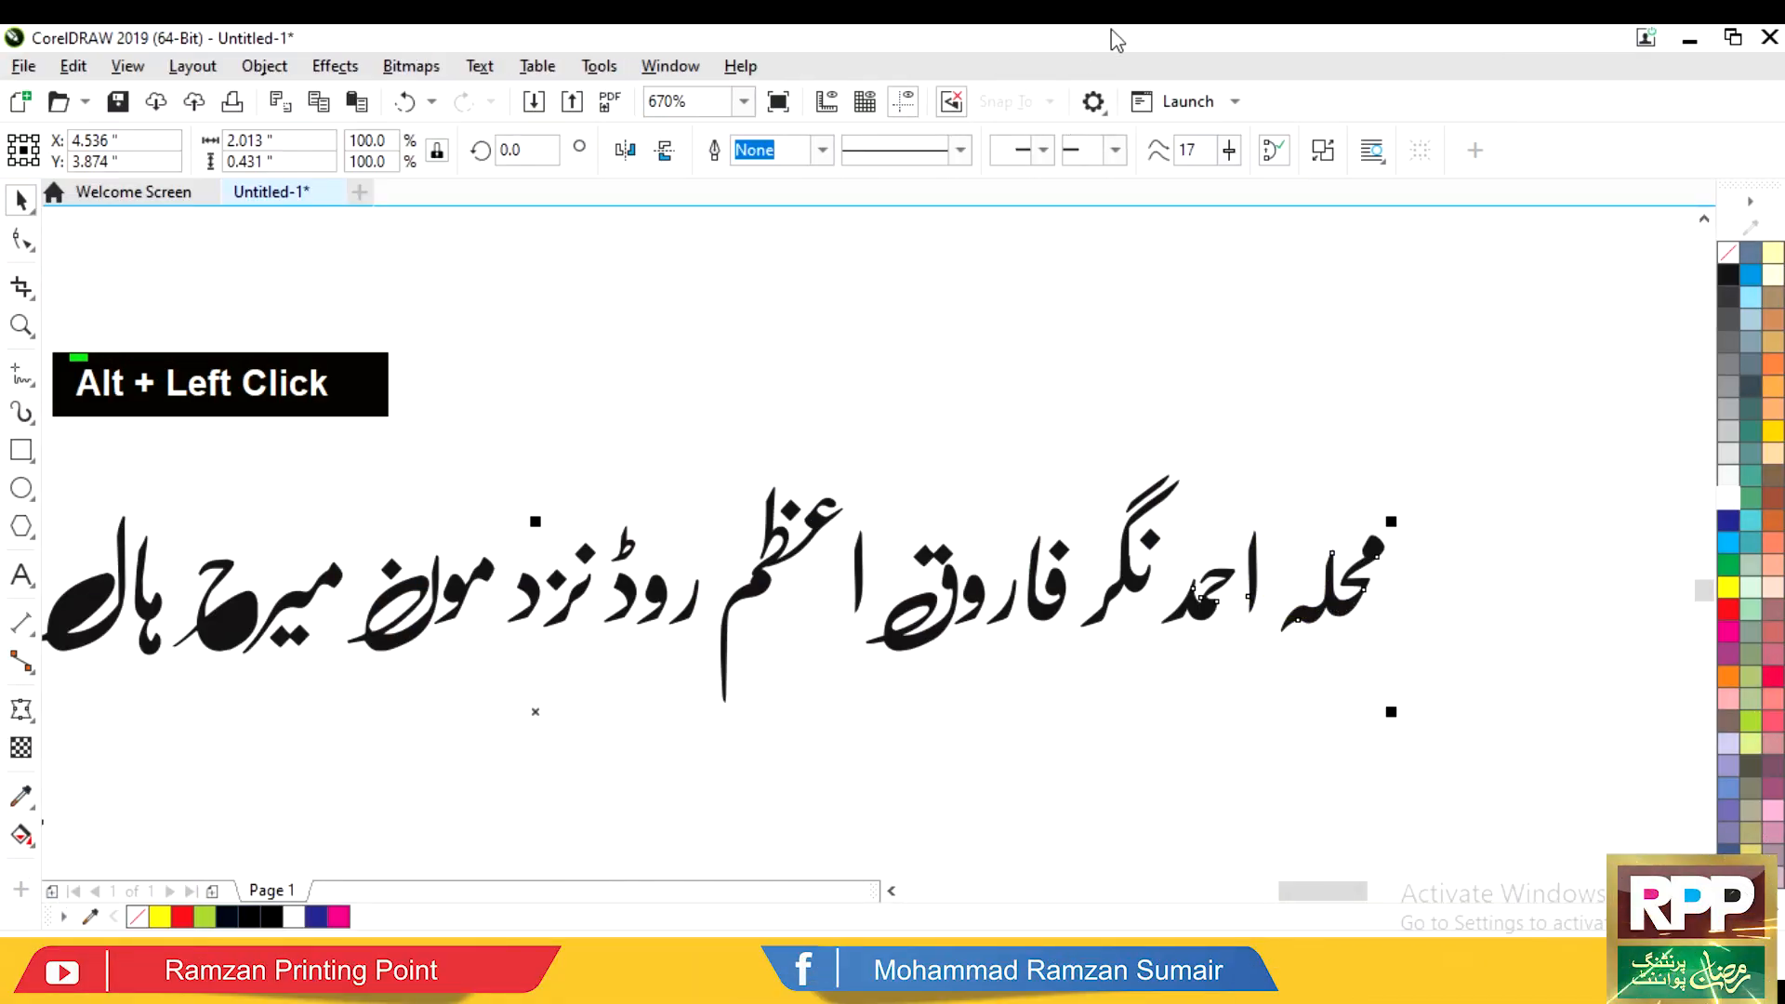
pyautogui.click(1323, 149)
pyautogui.moveTo(1404, 521); pyautogui.dragTo(1299, 598)
pyautogui.moveTo(1127, 467); pyautogui.dragTo(1090, 609)
pyautogui.click(1323, 150)
pyautogui.moveTo(1174, 507); pyautogui.dragTo(1172, 583)
pyautogui.moveTo(975, 590); pyautogui.dragTo(1005, 589)
pyautogui.moveTo(921, 551); pyautogui.dragTo(929, 626)
pyautogui.moveTo(1060, 604); pyautogui.dragTo(932, 483)
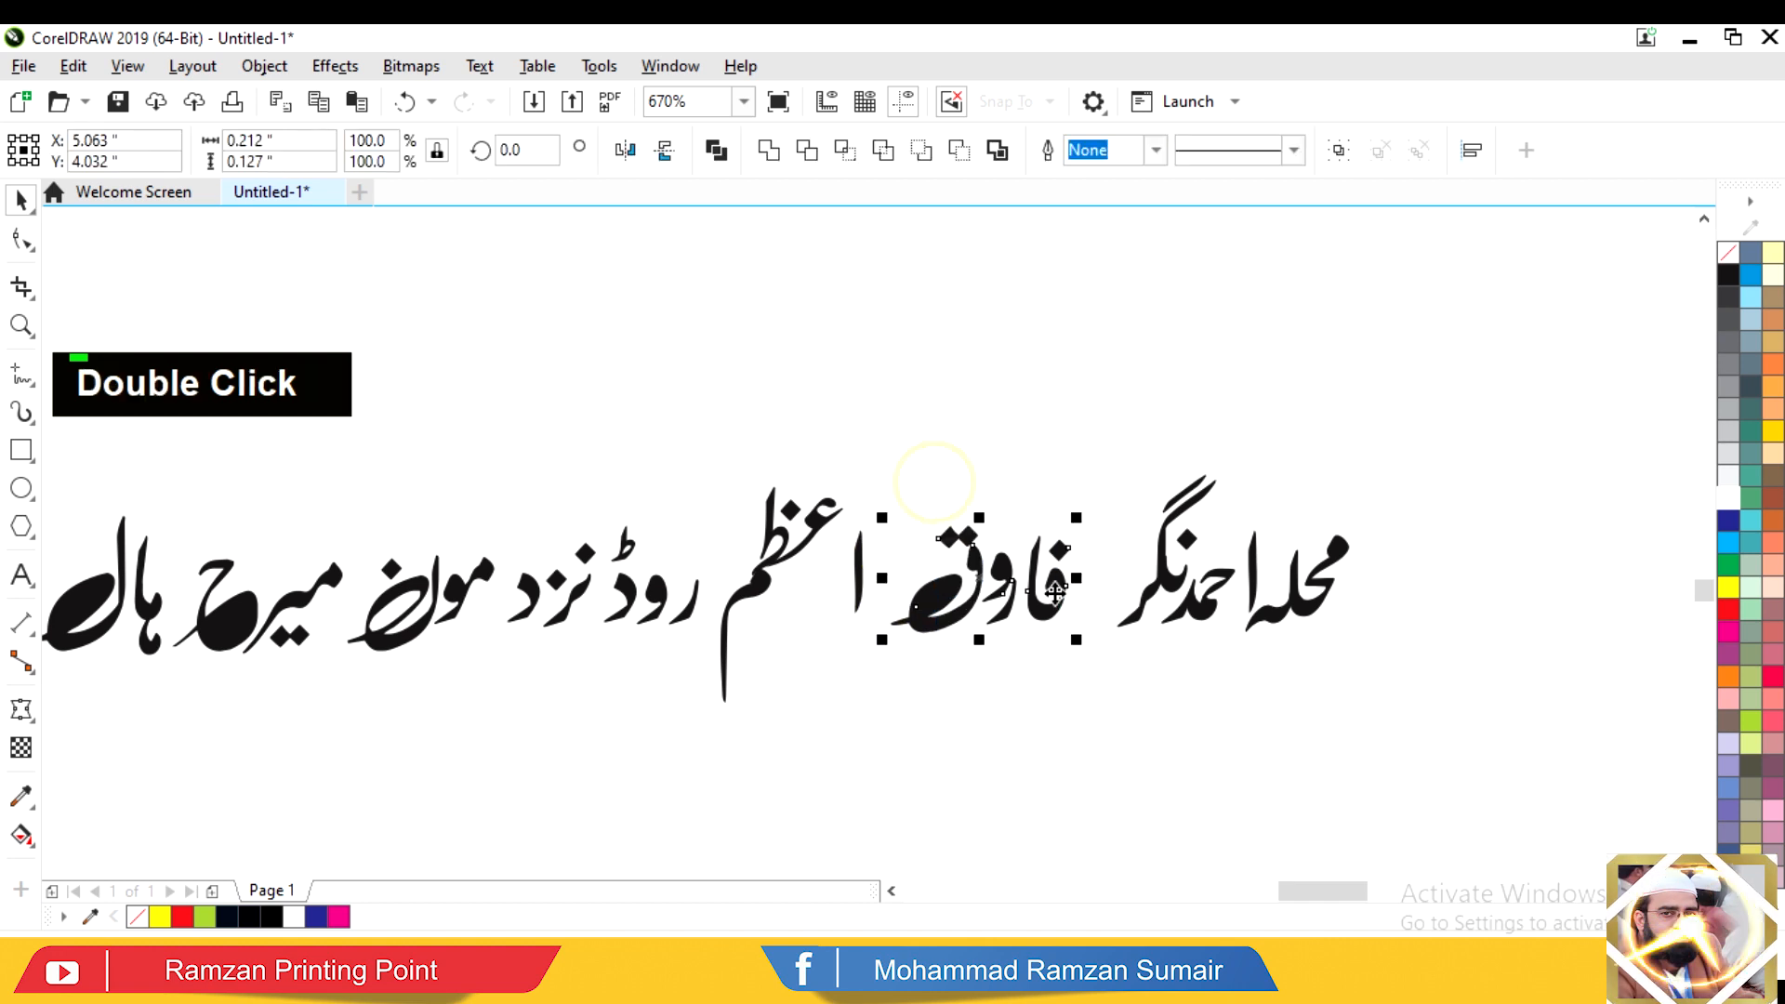
pyautogui.moveTo(979, 581); pyautogui.dragTo(1035, 581)
pyautogui.hotkey('ctrl', 'z')
pyautogui.hotkey('ctrl', 'z')
pyautogui.hotkey('ctrl', 'z')
pyautogui.hotkey('ctrl', 'z')
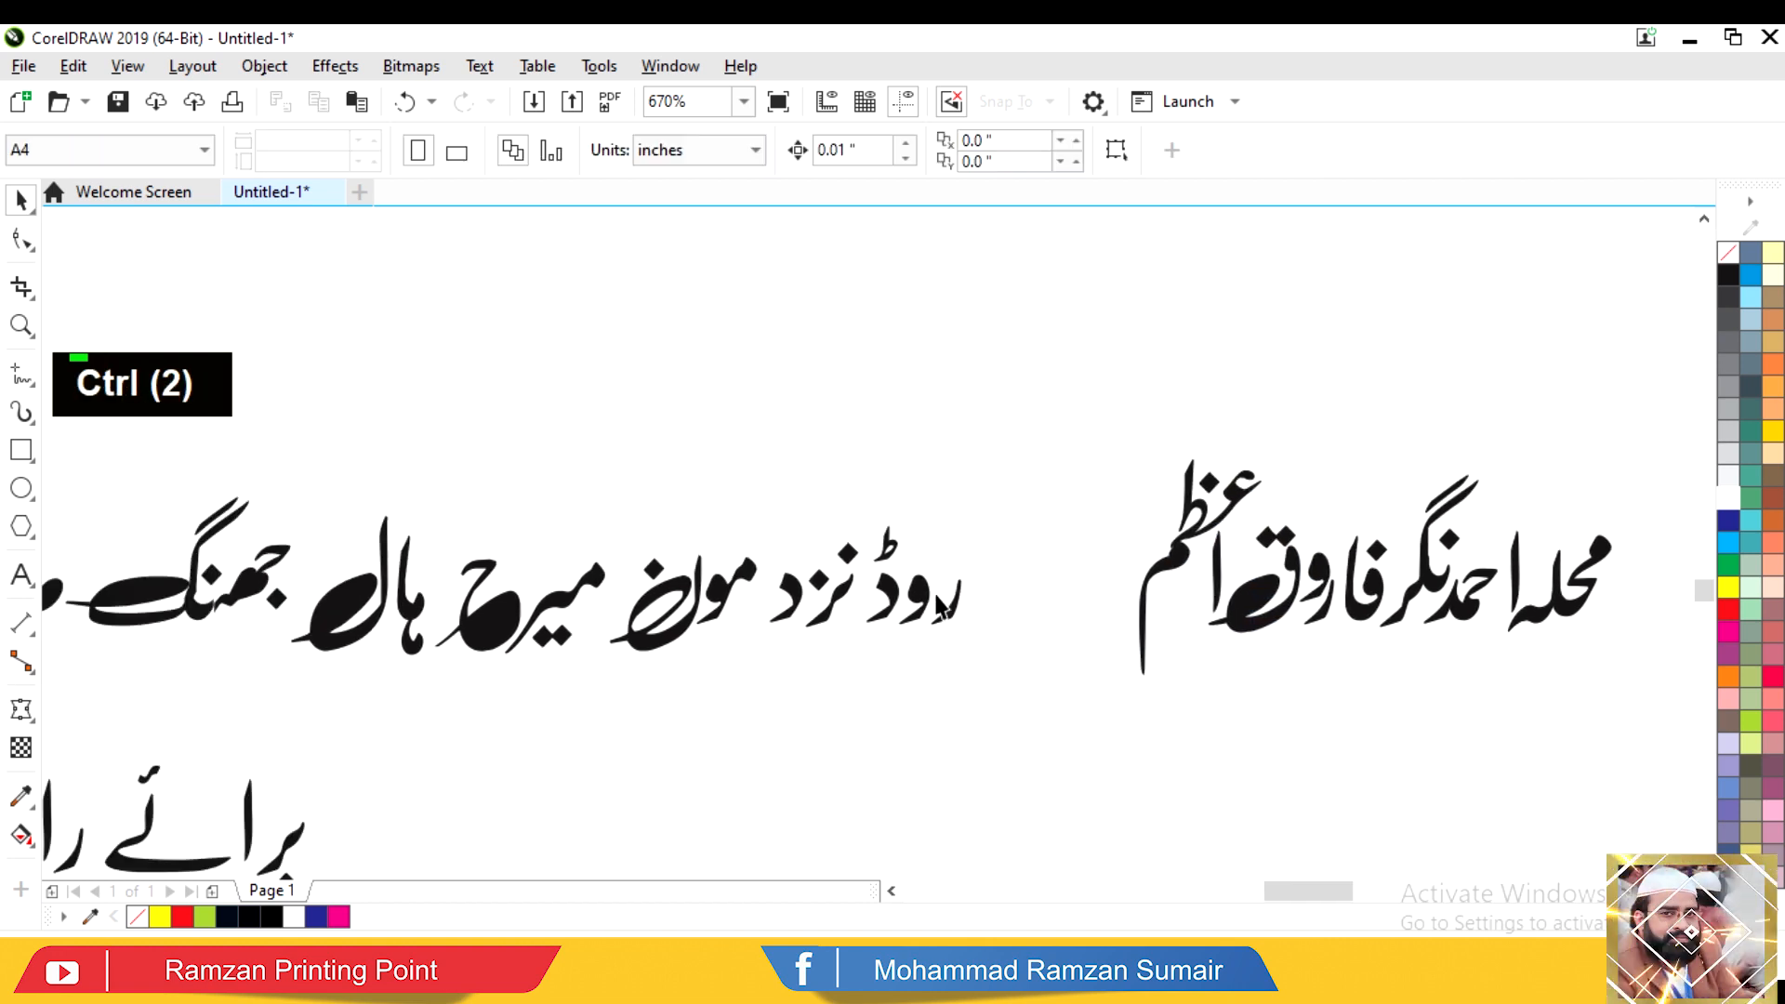
# Step: Break the address line apart again and slide its first words into order
pyautogui.click(1321, 149)
pyautogui.click(1017, 620)
pyautogui.moveTo(956, 600); pyautogui.dragTo(936, 599)
pyautogui.moveTo(938, 609)
pyautogui.mouseDown()
pyautogui.moveTo(888, 550)
pyautogui.moveTo(1083, 574)
pyautogui.mouseUp()
pyautogui.click(943, 749)
pyautogui.moveTo(905, 710); pyautogui.dragTo(790, 544)
pyautogui.moveTo(837, 578); pyautogui.dragTo(1038, 567)
pyautogui.moveTo(629, 537); pyautogui.dragTo(681, 665)
pyautogui.moveTo(640, 491); pyautogui.dragTo(729, 603)
pyautogui.moveTo(732, 605); pyautogui.dragTo(956, 609)
pyautogui.click(765, 614)
pyautogui.hscroll(-2, 765, 614)
# Step: Move the remaining address words and a loose letter into place along the line
pyautogui.moveTo(728, 561); pyautogui.dragTo(828, 556)
pyautogui.moveTo(816, 602); pyautogui.dragTo(1055, 604)
pyautogui.moveTo(693, 671); pyautogui.dragTo(586, 556)
pyautogui.moveTo(678, 634); pyautogui.dragTo(951, 634)
pyautogui.moveTo(216, 610); pyautogui.dragTo(239, 599)
pyautogui.moveTo(200, 656); pyautogui.dragTo(311, 605)
pyautogui.moveTo(232, 678); pyautogui.dragTo(534, 530)
pyautogui.moveTo(517, 591); pyautogui.dragTo(819, 607)
# Step: Combine the address pieces into one curve and move it up and left
pyautogui.press('F3')
pyautogui.keyDown('alt'); pyautogui.click(686, 600); pyautogui.keyUp('alt')
pyautogui.click(716, 149)
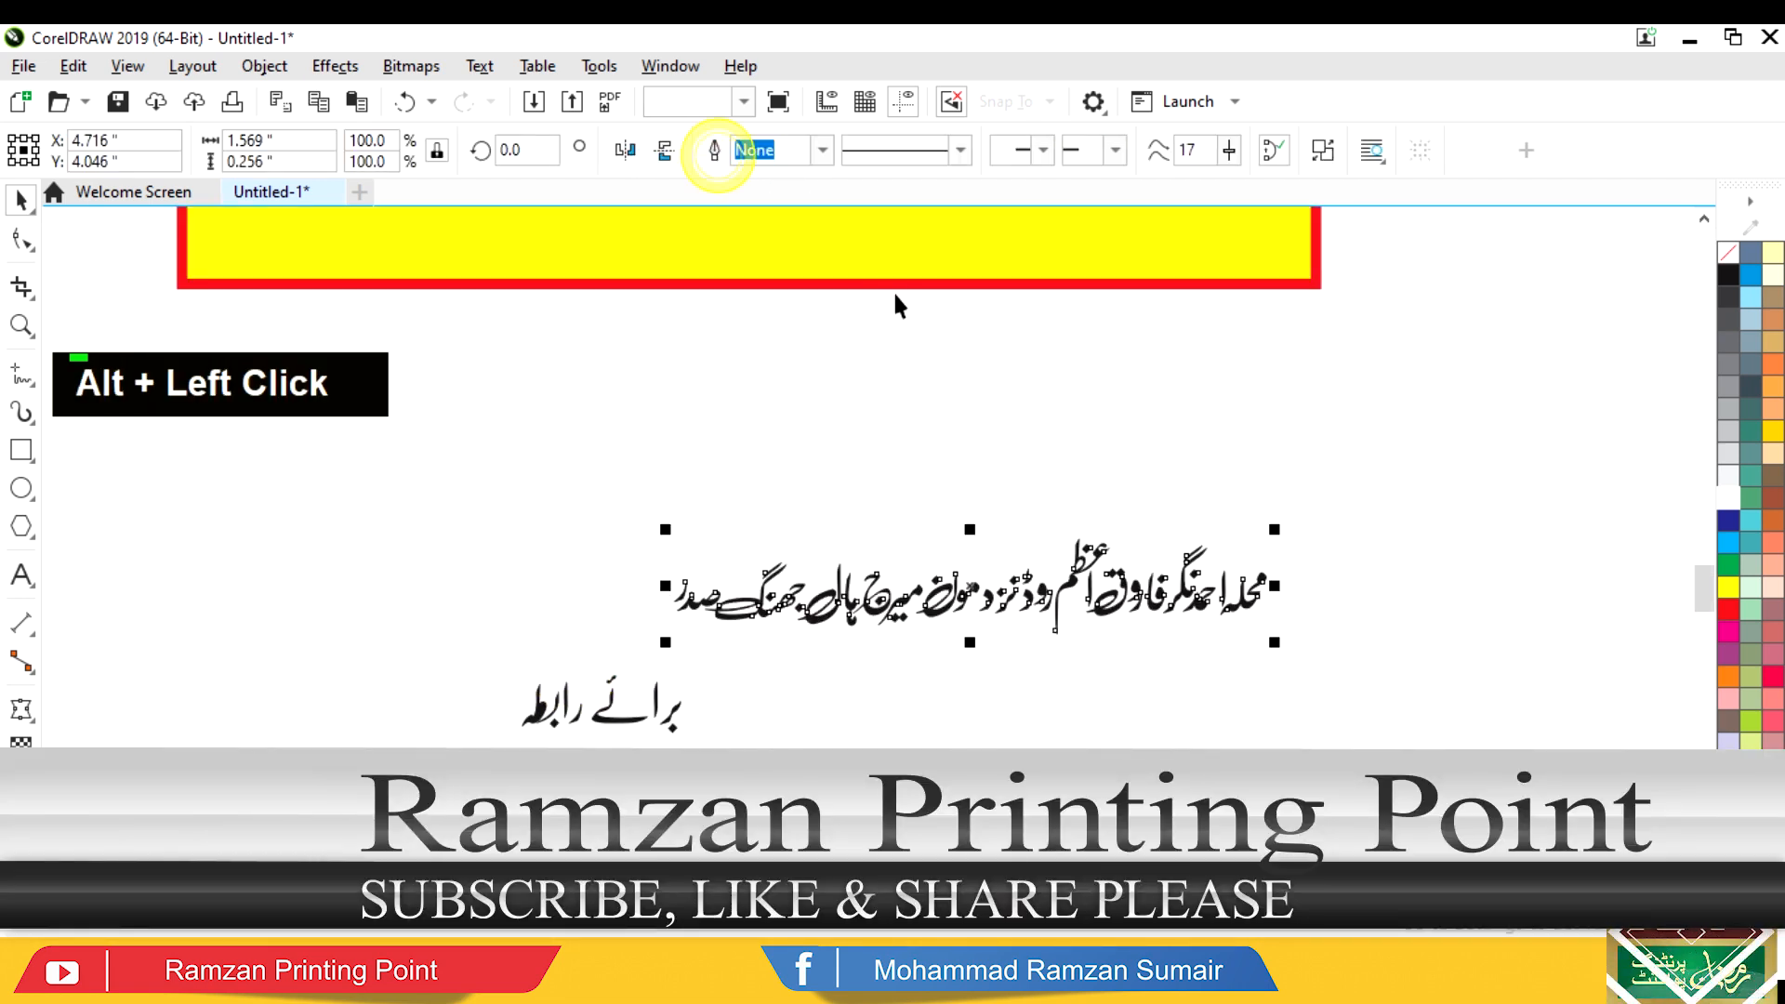
pyautogui.press('F4')
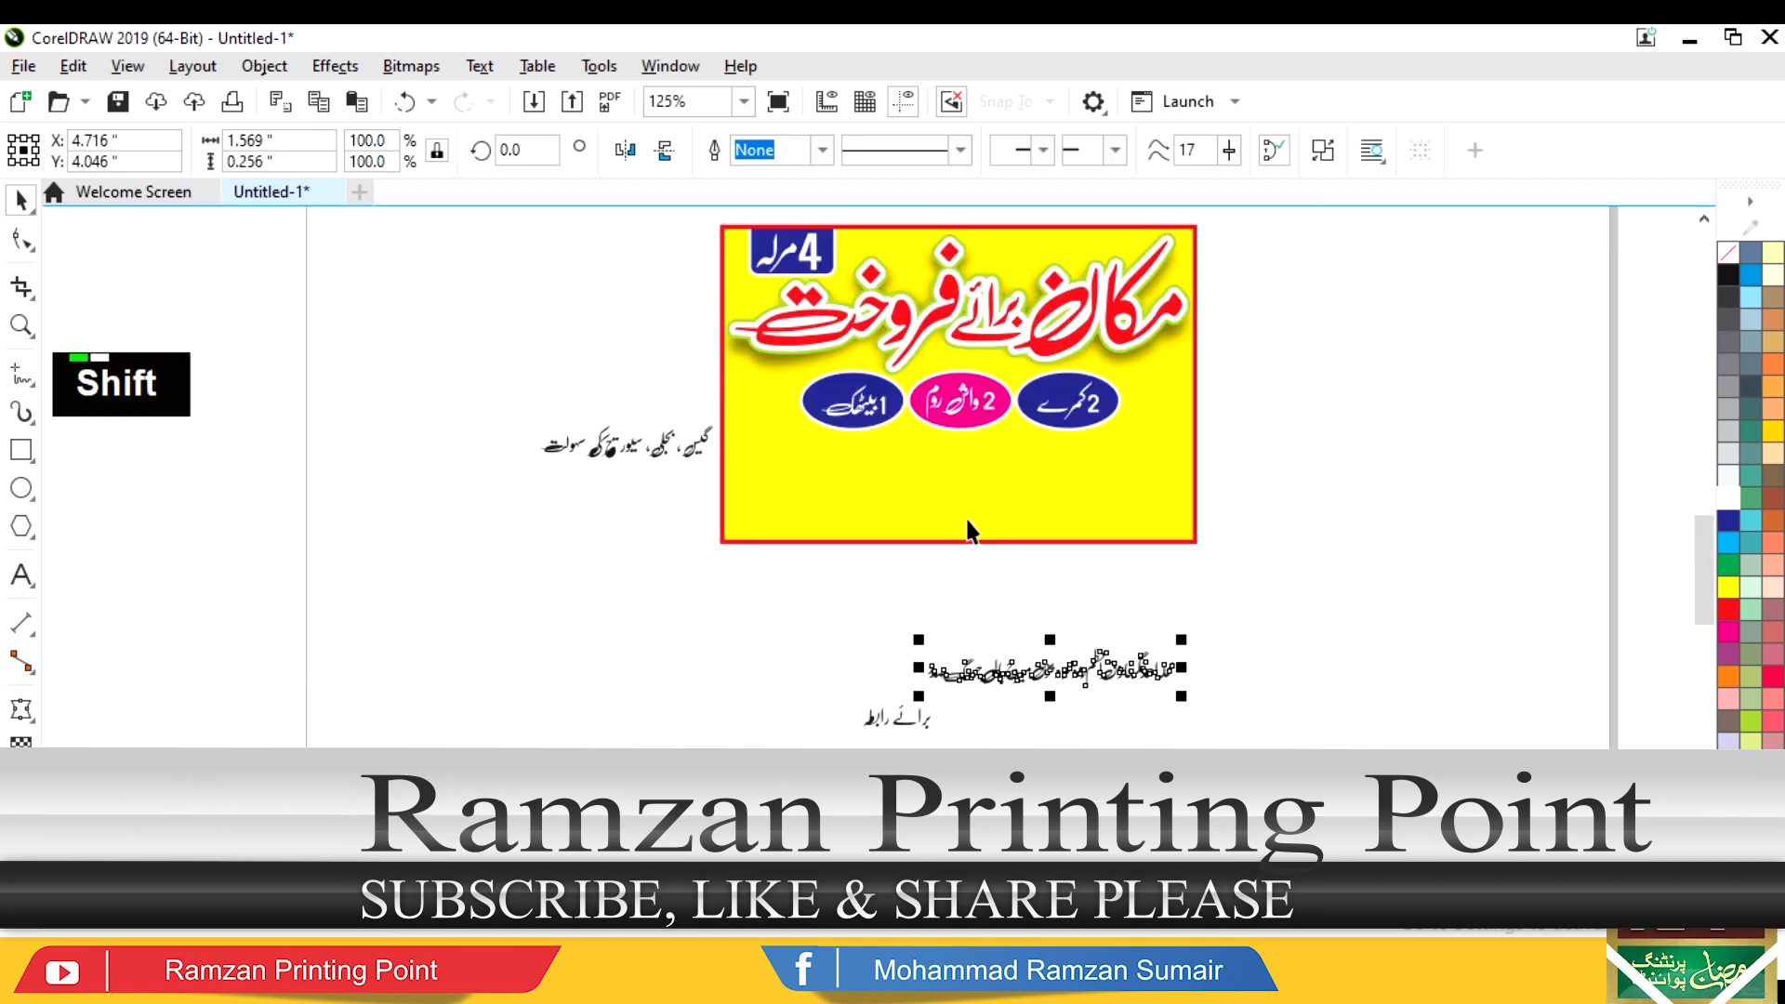
pyautogui.moveTo(1040, 678); pyautogui.dragTo(952, 589)
# Step: Break apart the two phone numbers, stack the second above the first, and weld them into one block
pyautogui.click(968, 740)
pyautogui.press('F2')
pyautogui.moveTo(1128, 717); pyautogui.dragTo(721, 902)
pyautogui.moveTo(628, 638); pyautogui.dragTo(1149, 699)
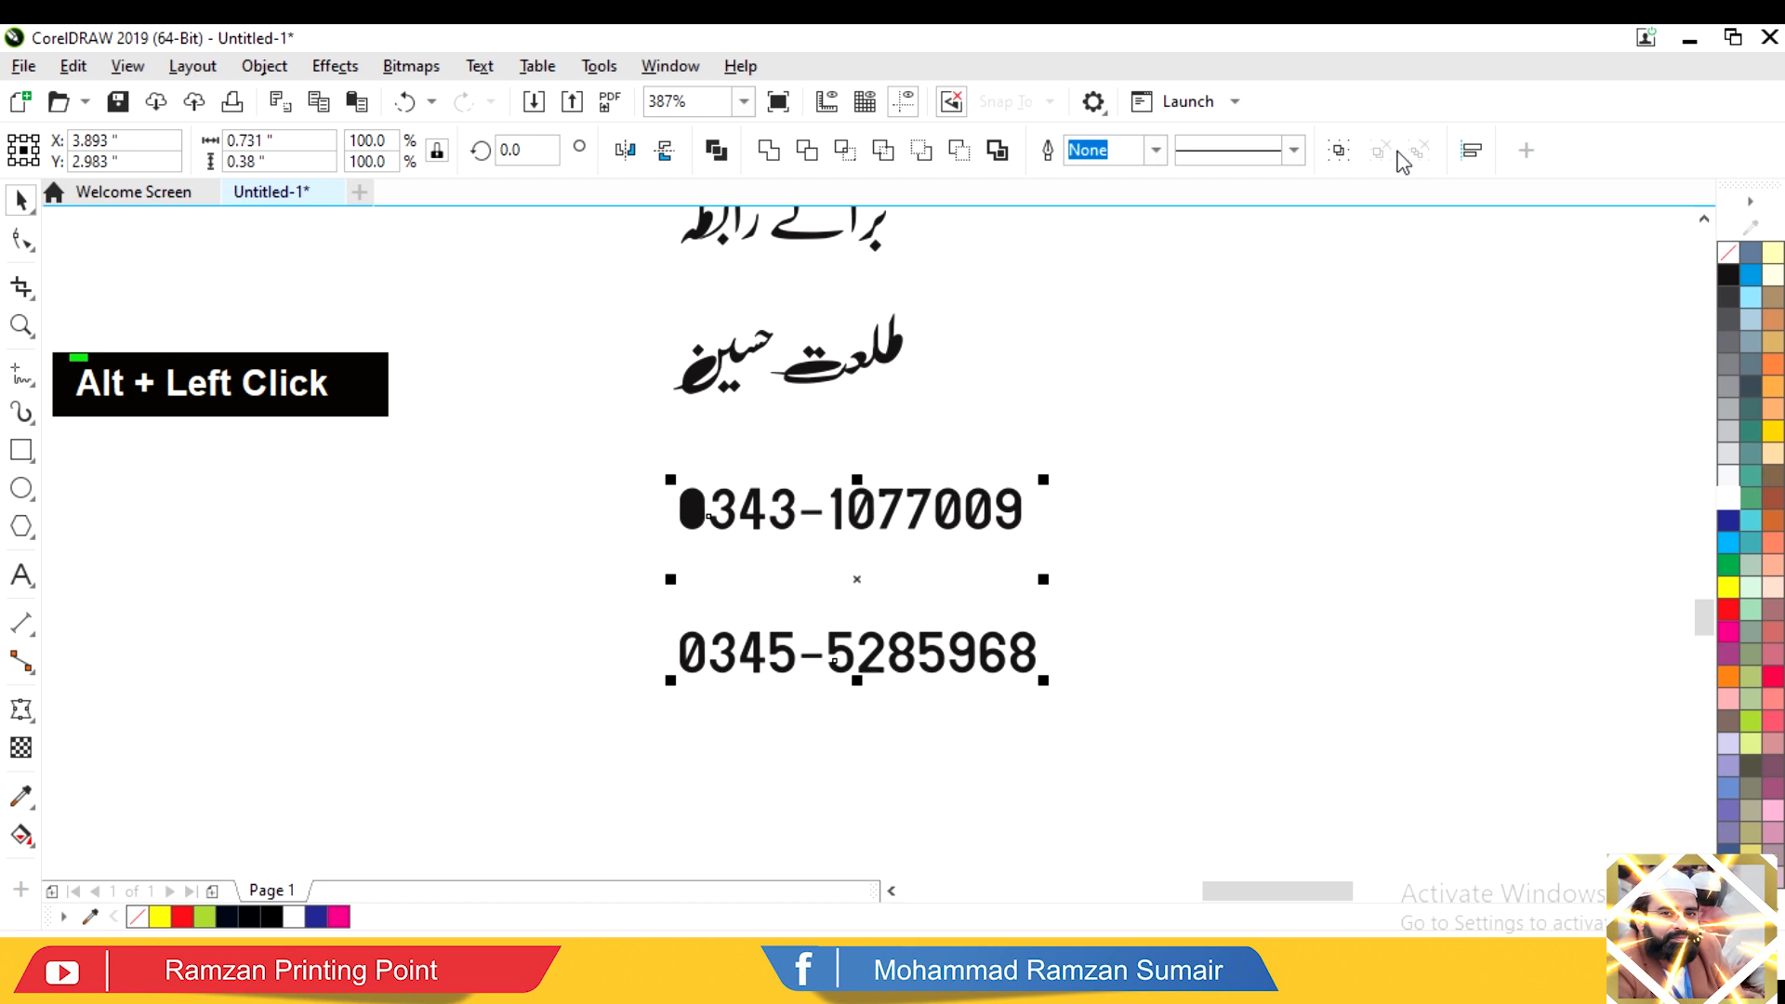
pyautogui.moveTo(1143, 638); pyautogui.dragTo(1001, 391)
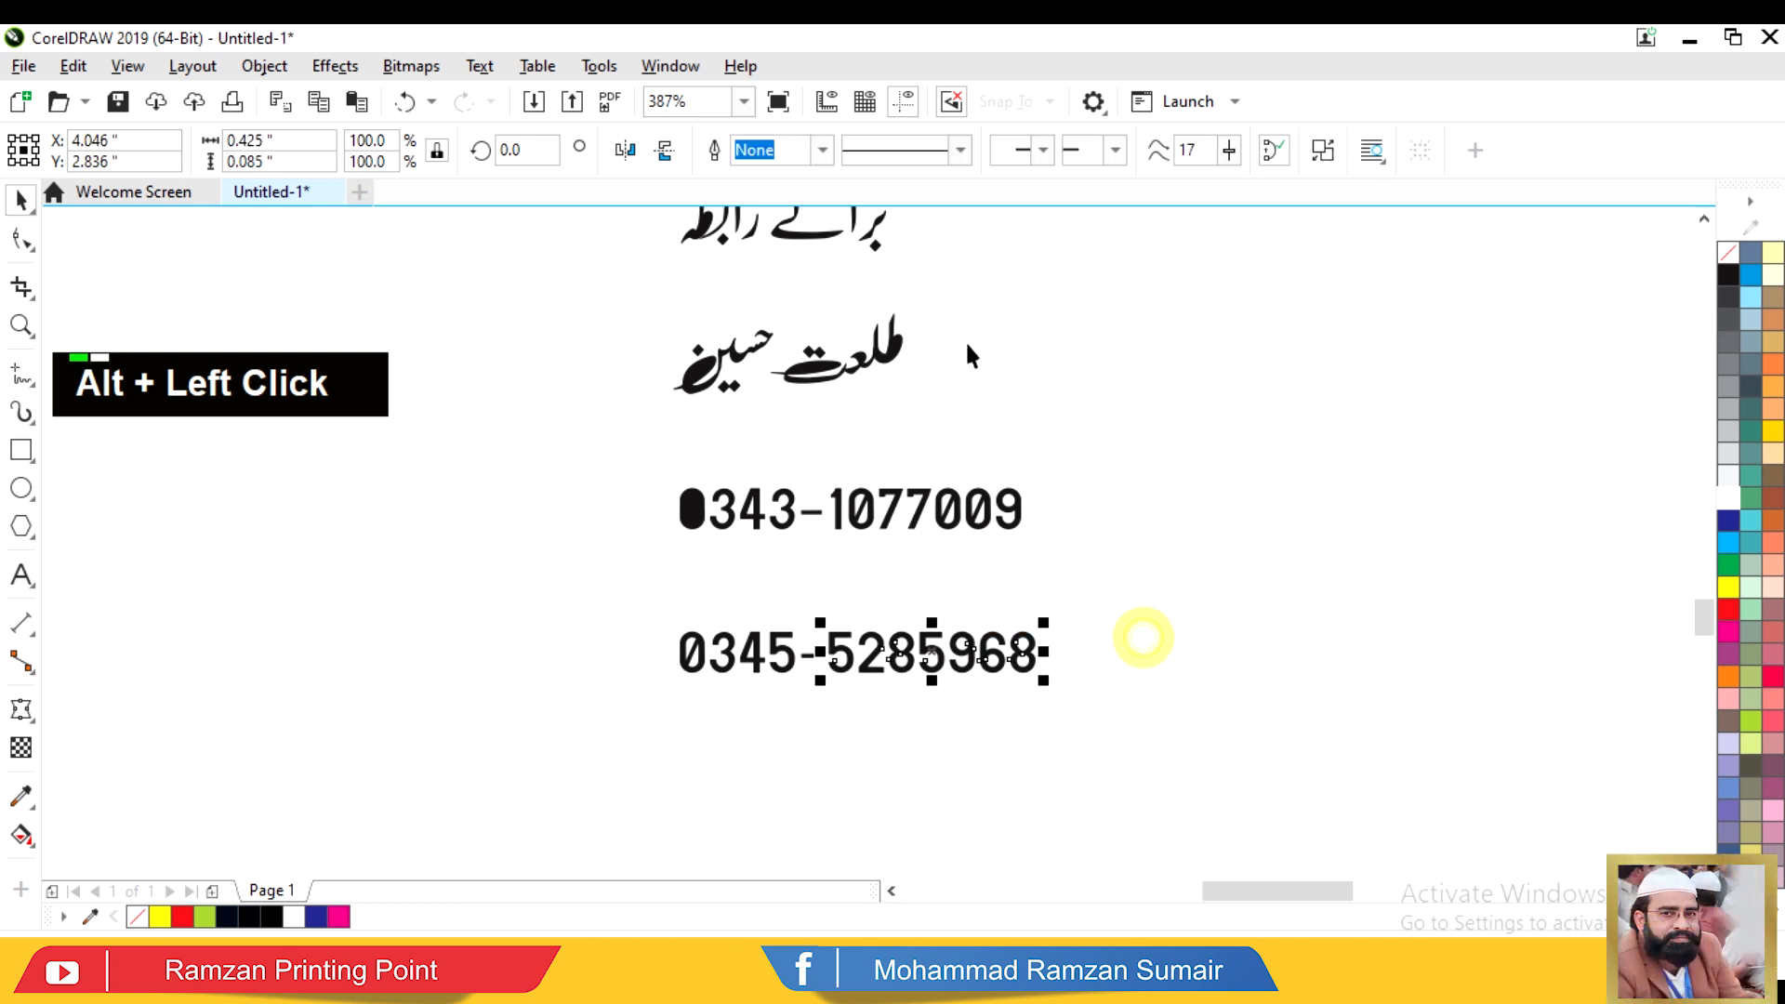
pyautogui.keyDown('alt'); pyautogui.click(749, 649); pyautogui.keyUp('alt')
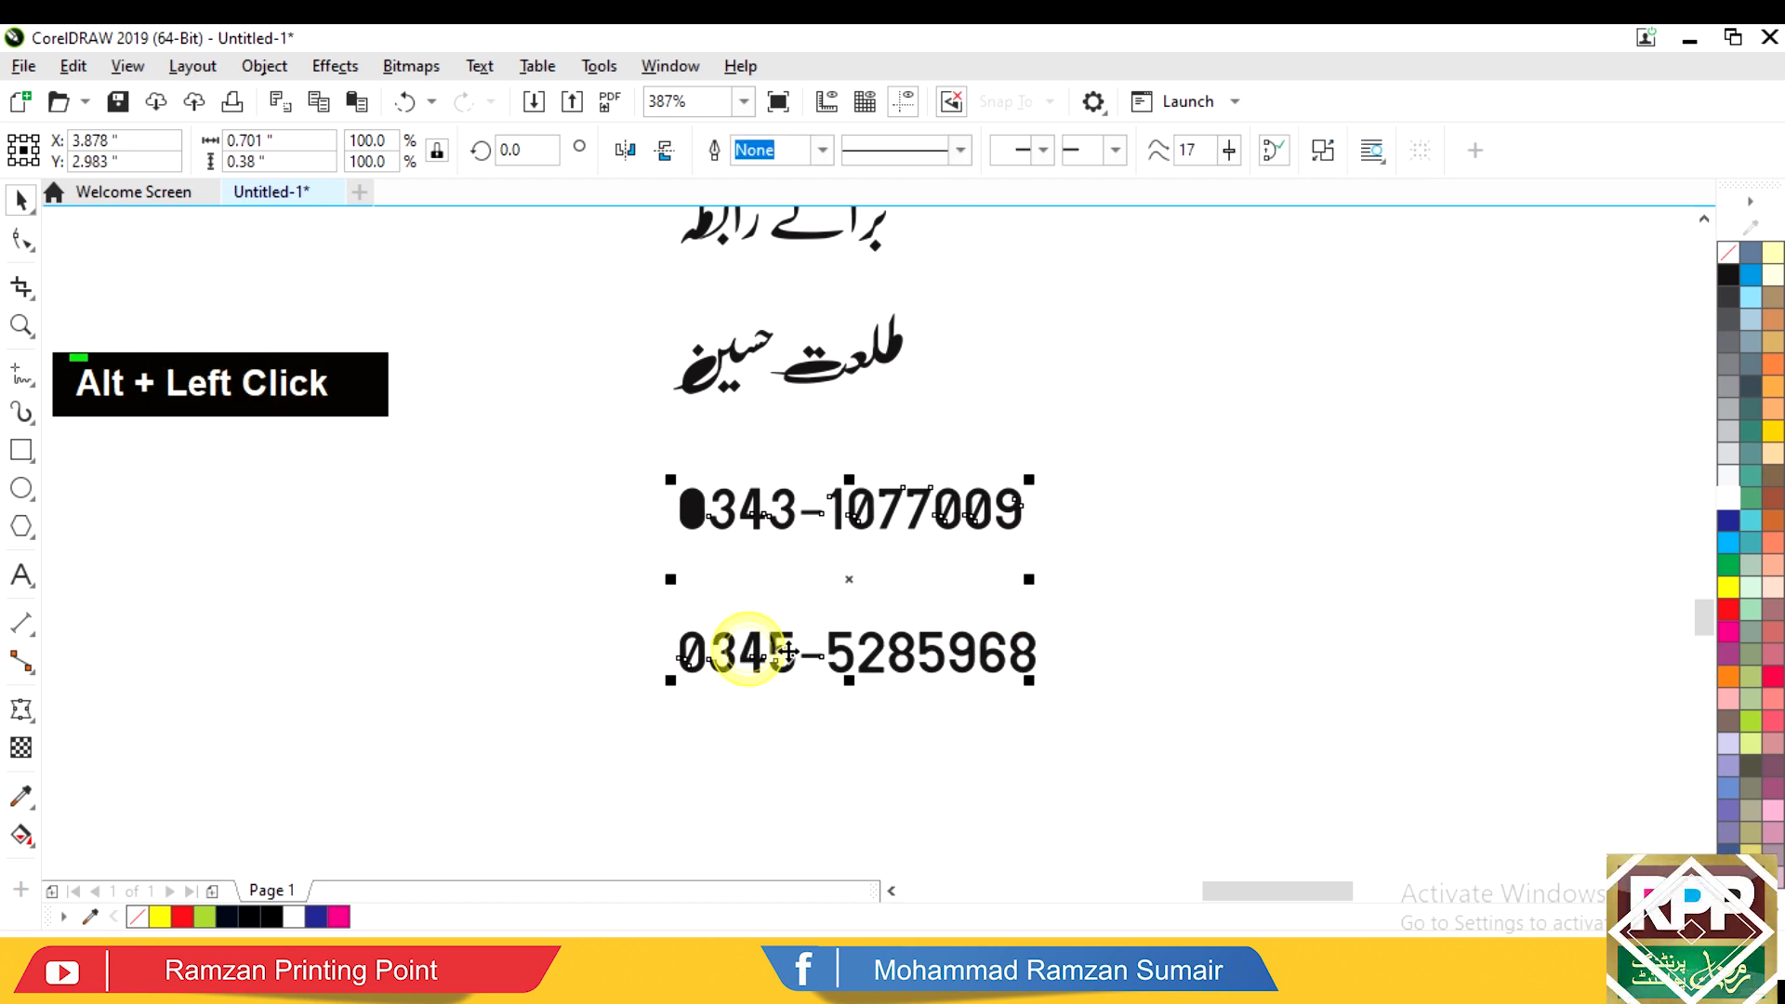
pyautogui.click(1323, 152)
pyautogui.moveTo(1147, 568); pyautogui.dragTo(550, 779)
pyautogui.moveTo(791, 650); pyautogui.dragTo(819, 558)
pyautogui.moveTo(567, 638); pyautogui.dragTo(1050, 455)
pyautogui.click(721, 154)
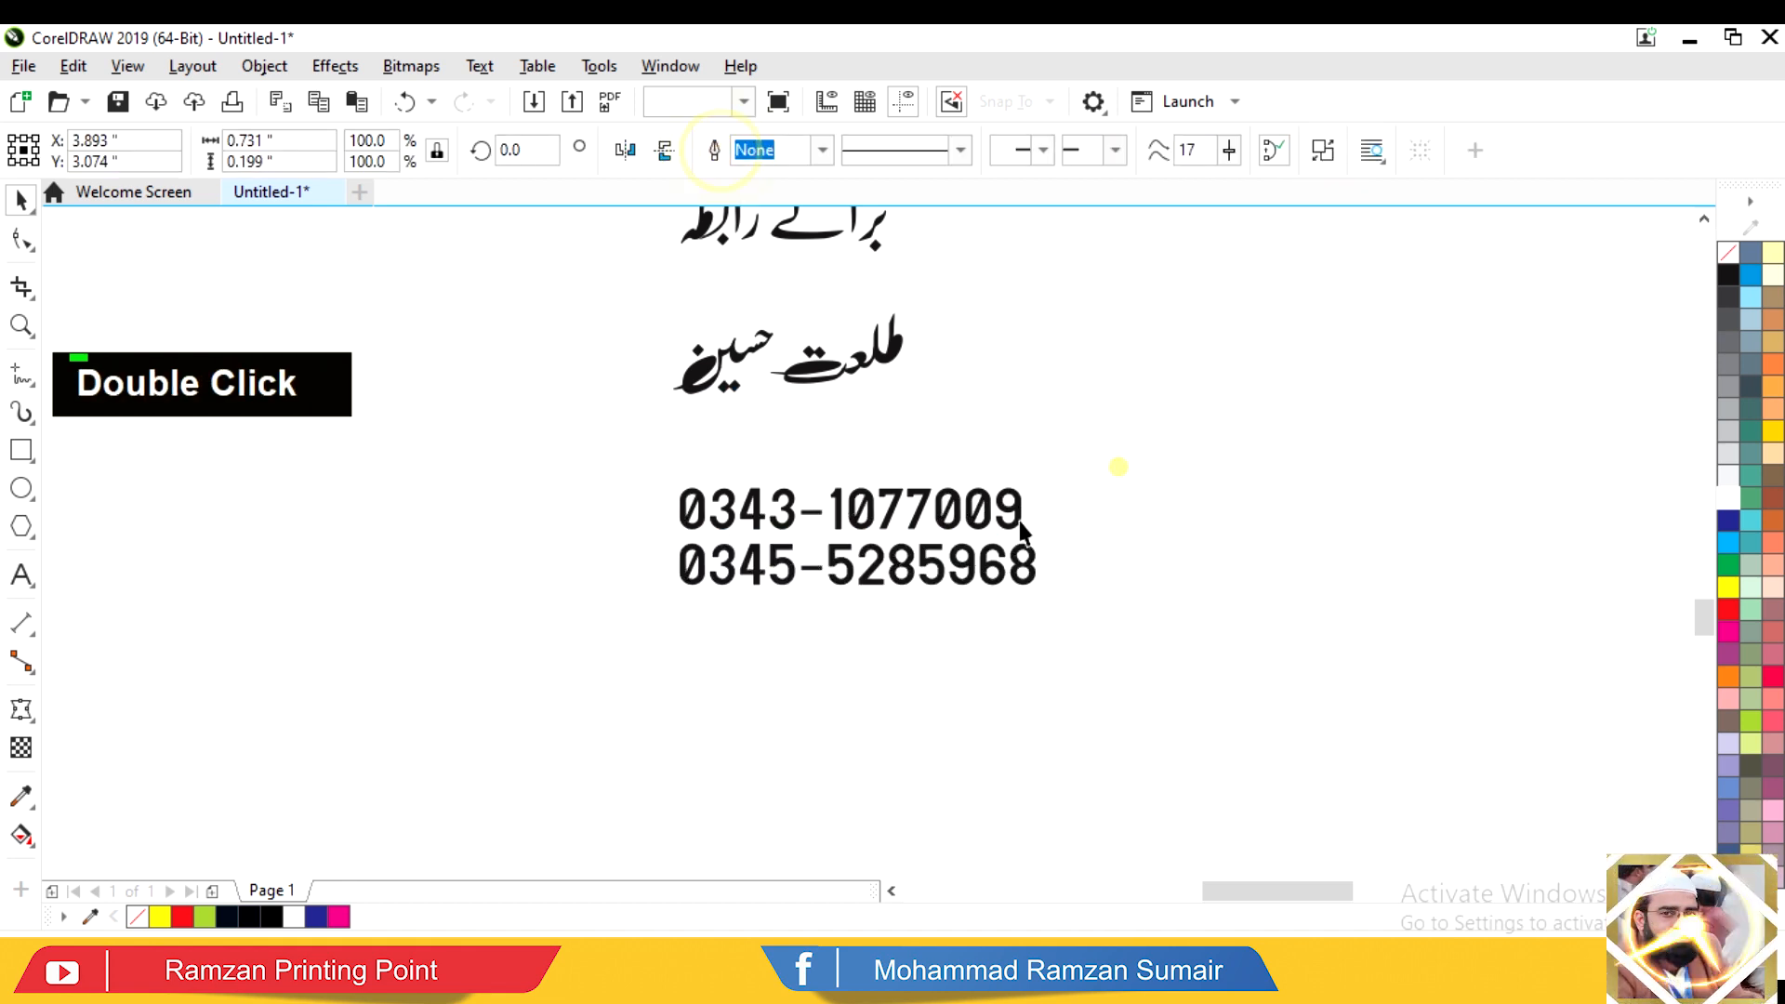
pyautogui.click(1116, 467)
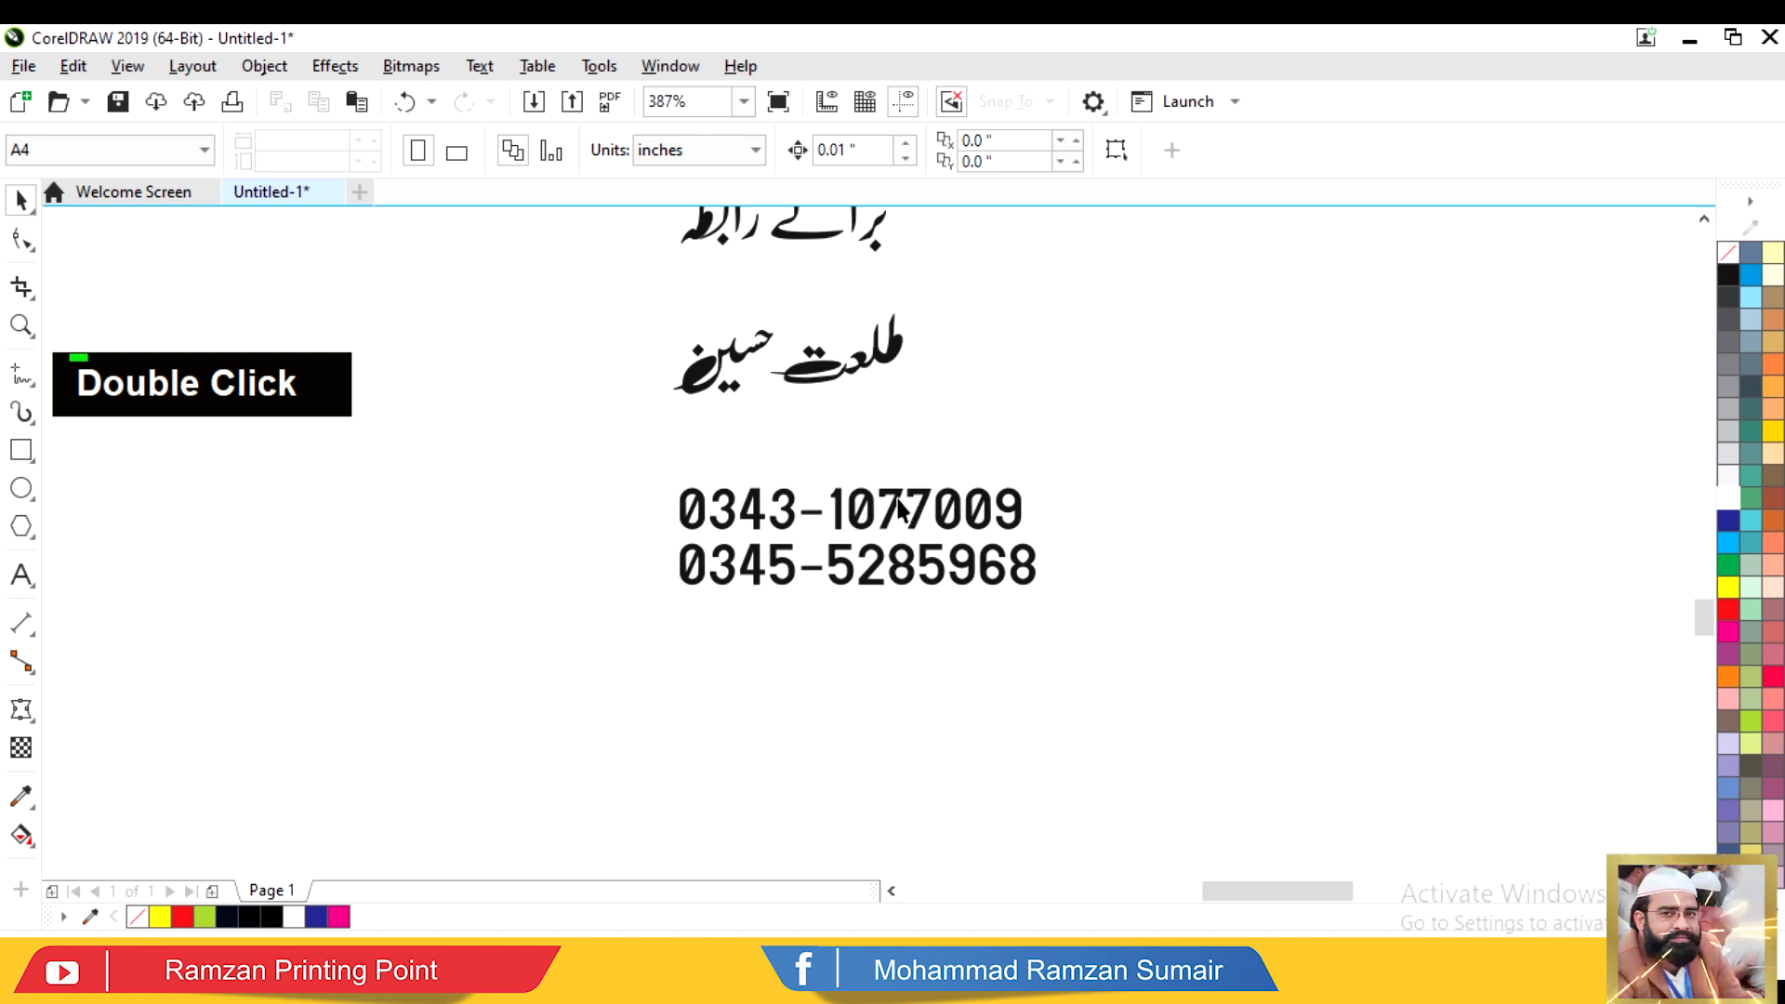
pyautogui.moveTo(1076, 466); pyautogui.dragTo(733, 655)
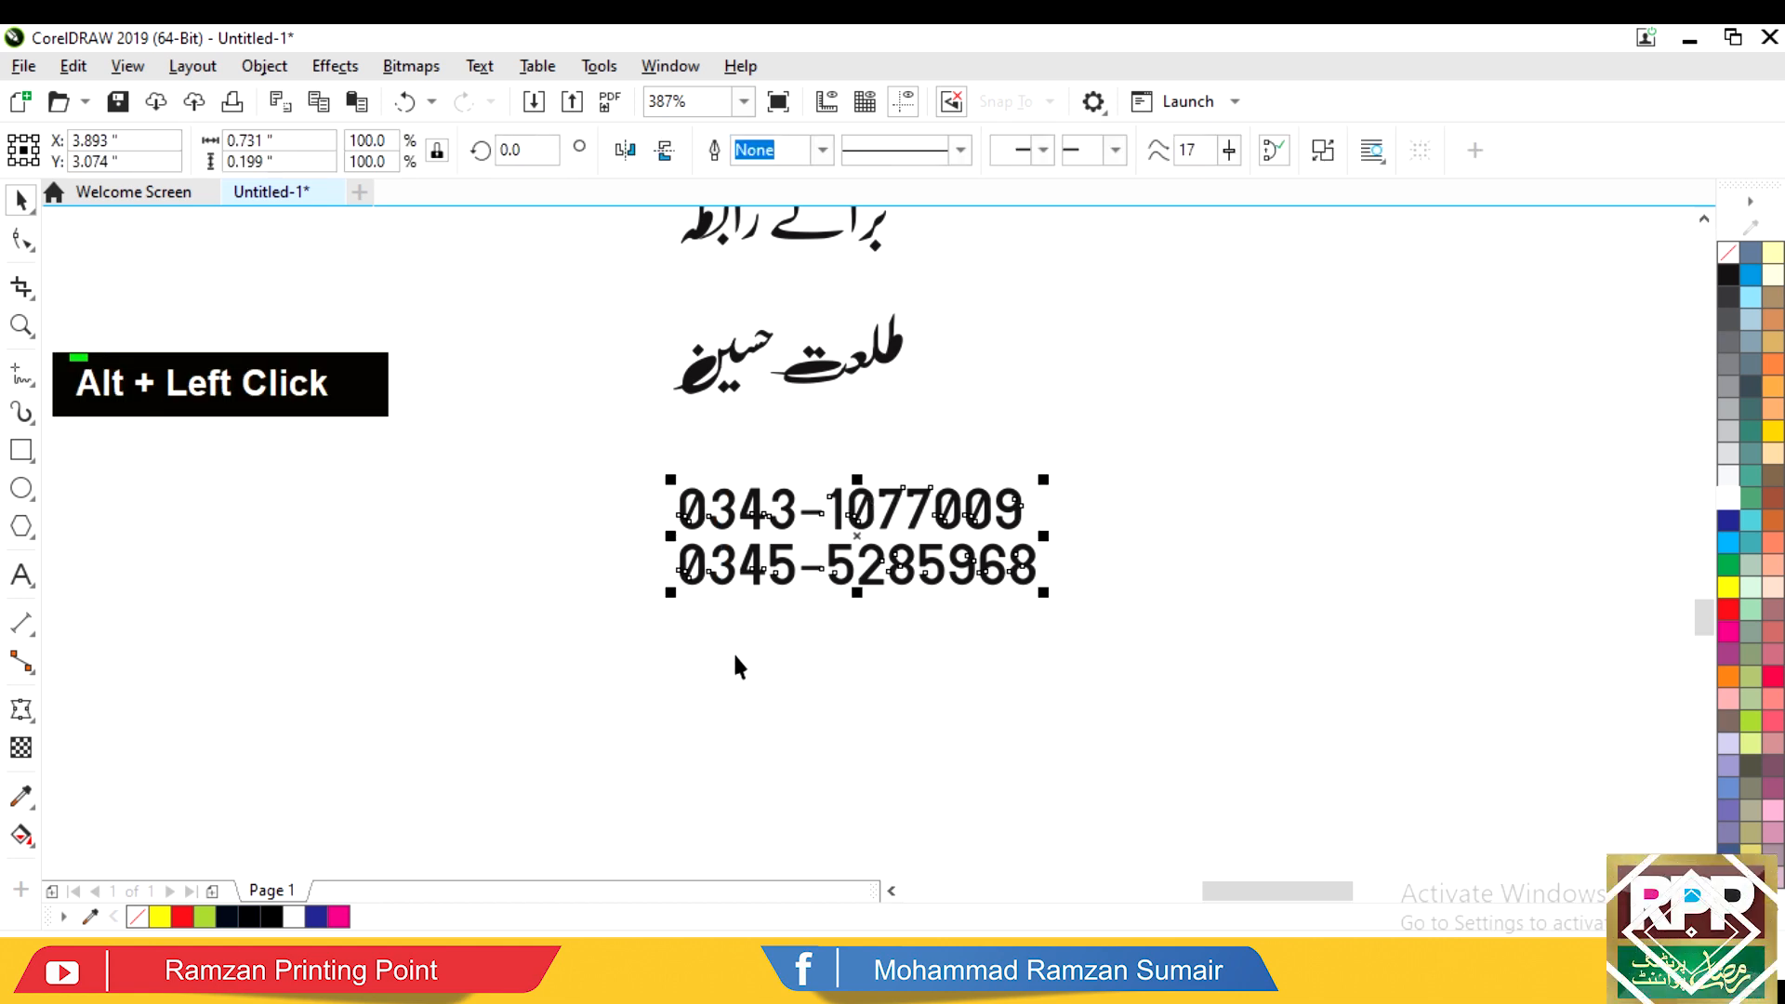
# Step: Move the address line up into the poster below the ellipses and enlarge it
pyautogui.press('F4')
pyautogui.moveTo(951, 603); pyautogui.dragTo(940, 489)
pyautogui.moveTo(1096, 514); pyautogui.dragTo(1163, 544)
pyautogui.click(1100, 638)
pyautogui.keyDown('alt'); pyautogui.click(904, 743); pyautogui.keyUp('alt')
# Step: Move the contact name's left word beside the right word and combine the name into one shape
pyautogui.click(1017, 755)
pyautogui.press('F2')
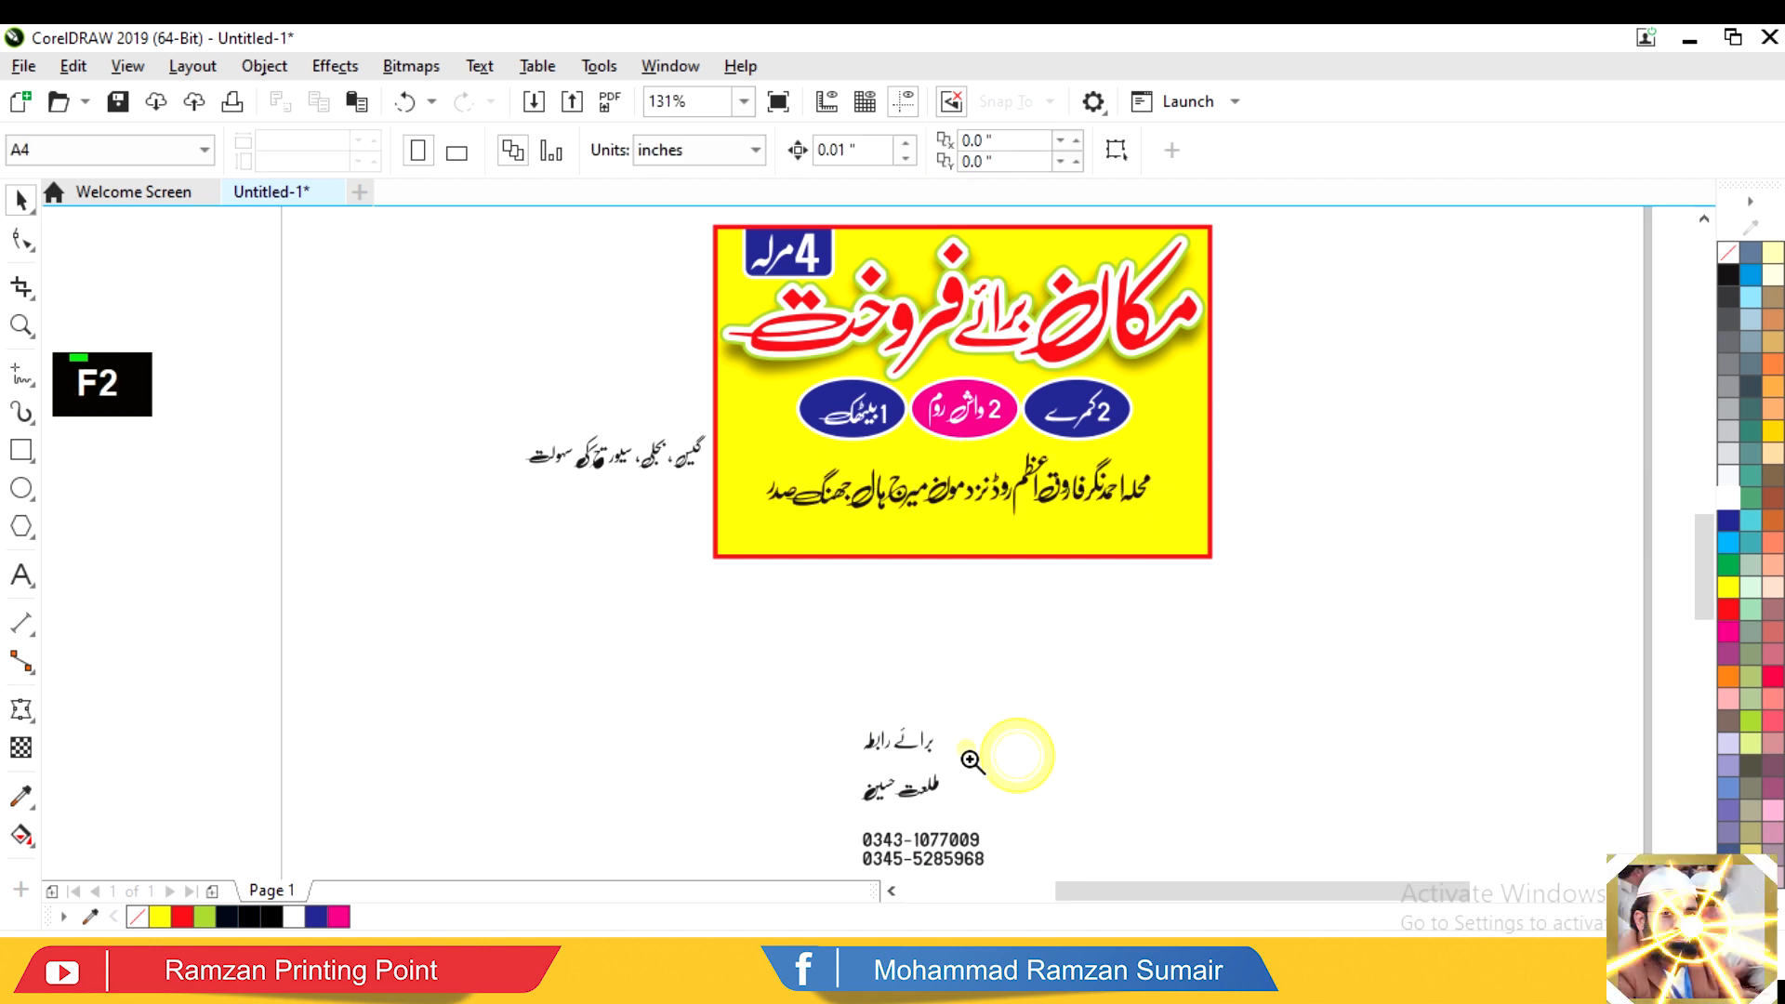
pyautogui.moveTo(968, 750); pyautogui.dragTo(816, 820)
pyautogui.moveTo(638, 484); pyautogui.dragTo(871, 741)
pyautogui.moveTo(810, 584); pyautogui.dragTo(914, 582)
pyautogui.click(669, 729)
pyautogui.moveTo(578, 783); pyautogui.dragTo(1320, 418)
pyautogui.click(727, 153)
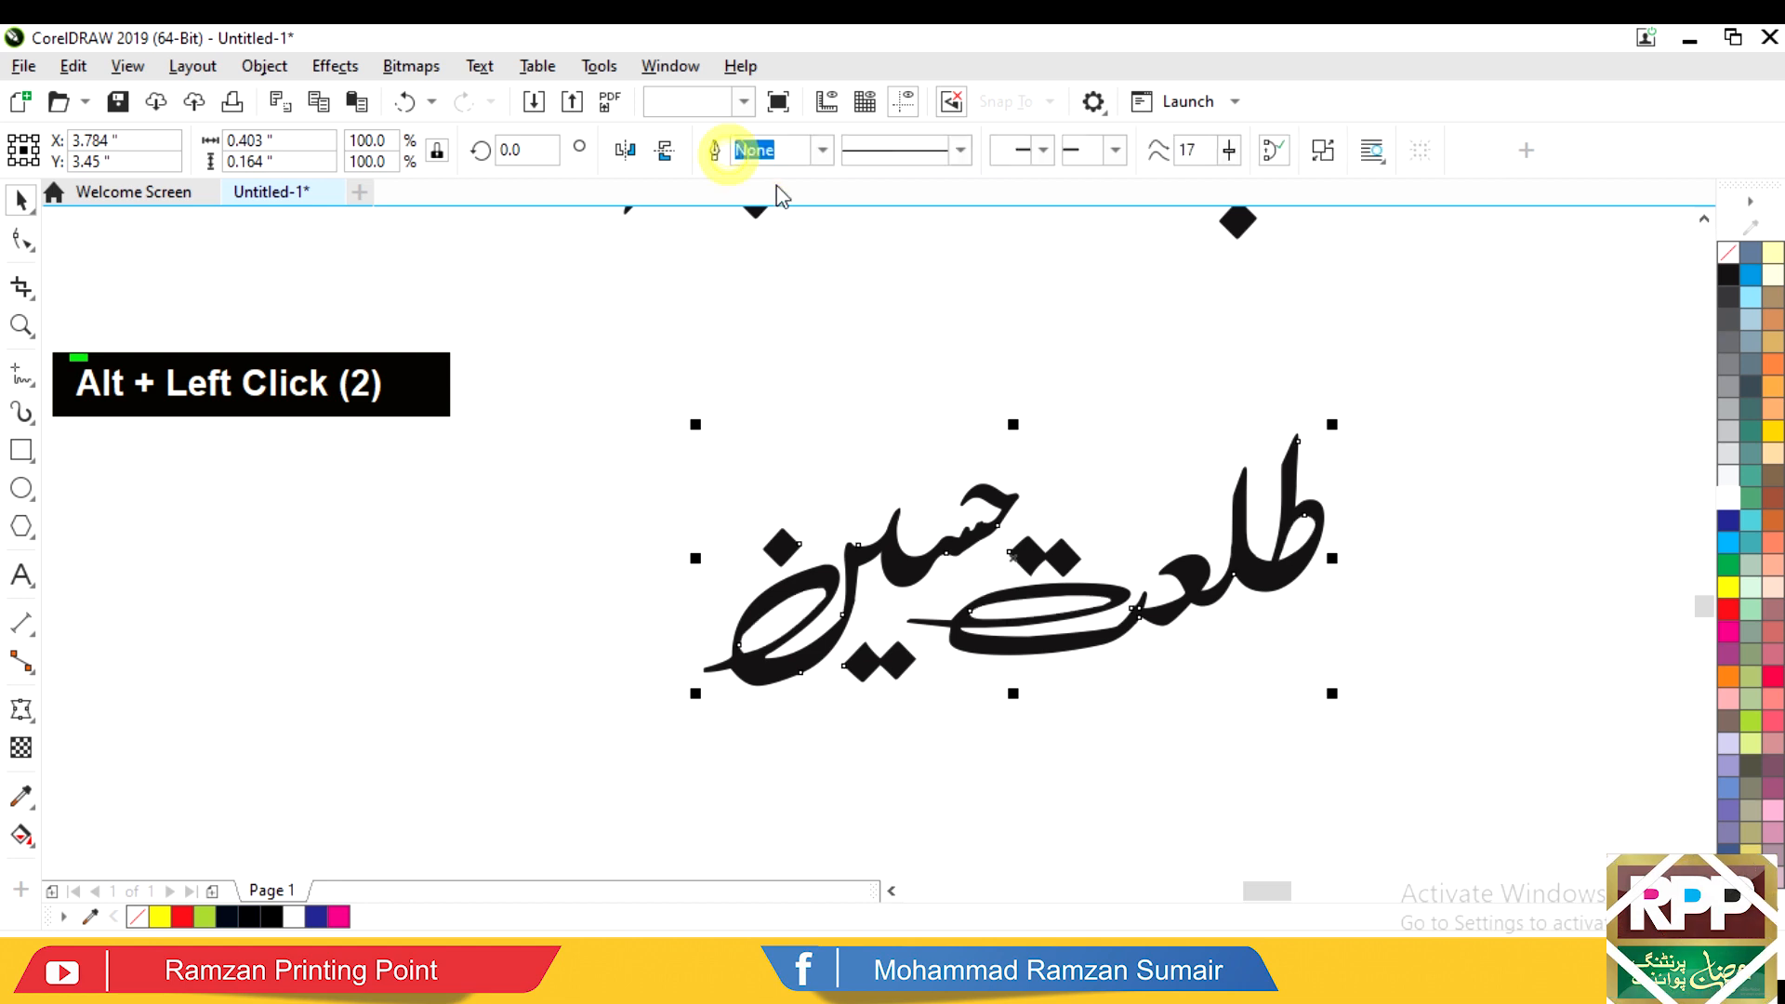
# Step: Tighten the 'برائے رابطہ' heading by moving its last letter, dot and ر into place
pyautogui.press('F3')
pyautogui.moveTo(897, 737); pyautogui.dragTo(898, 738)
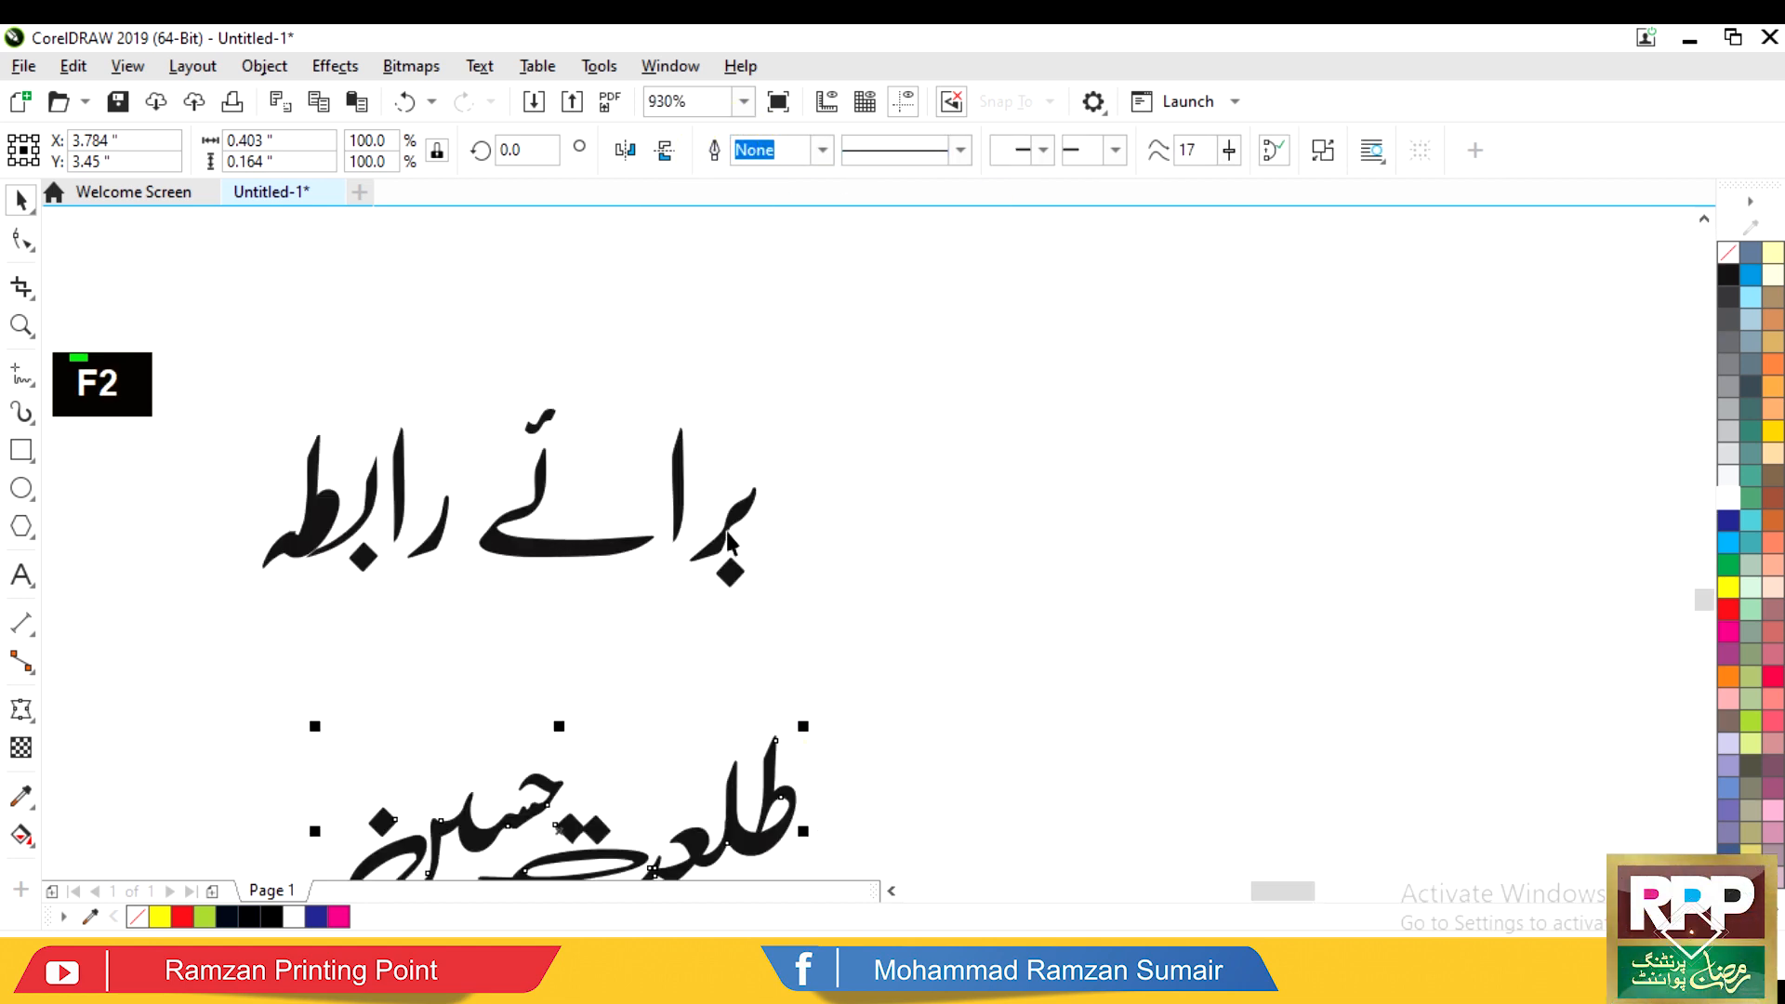
pyautogui.moveTo(686, 509); pyautogui.dragTo(638, 547)
pyautogui.press('Escape')
pyautogui.click(633, 531)
pyautogui.moveTo(429, 534); pyautogui.dragTo(439, 489)
# Step: Reposition the letter ط and combine the whole 'برائے رابطہ' heading into one shape
pyautogui.keyDown('alt'); pyautogui.moveTo(265, 423); pyautogui.dragTo(364, 527); pyautogui.keyUp('alt')
pyautogui.keyDown('ctrl'); pyautogui.click(324, 642); pyautogui.keyUp('ctrl')
pyautogui.moveTo(239, 648); pyautogui.dragTo(691, 372)
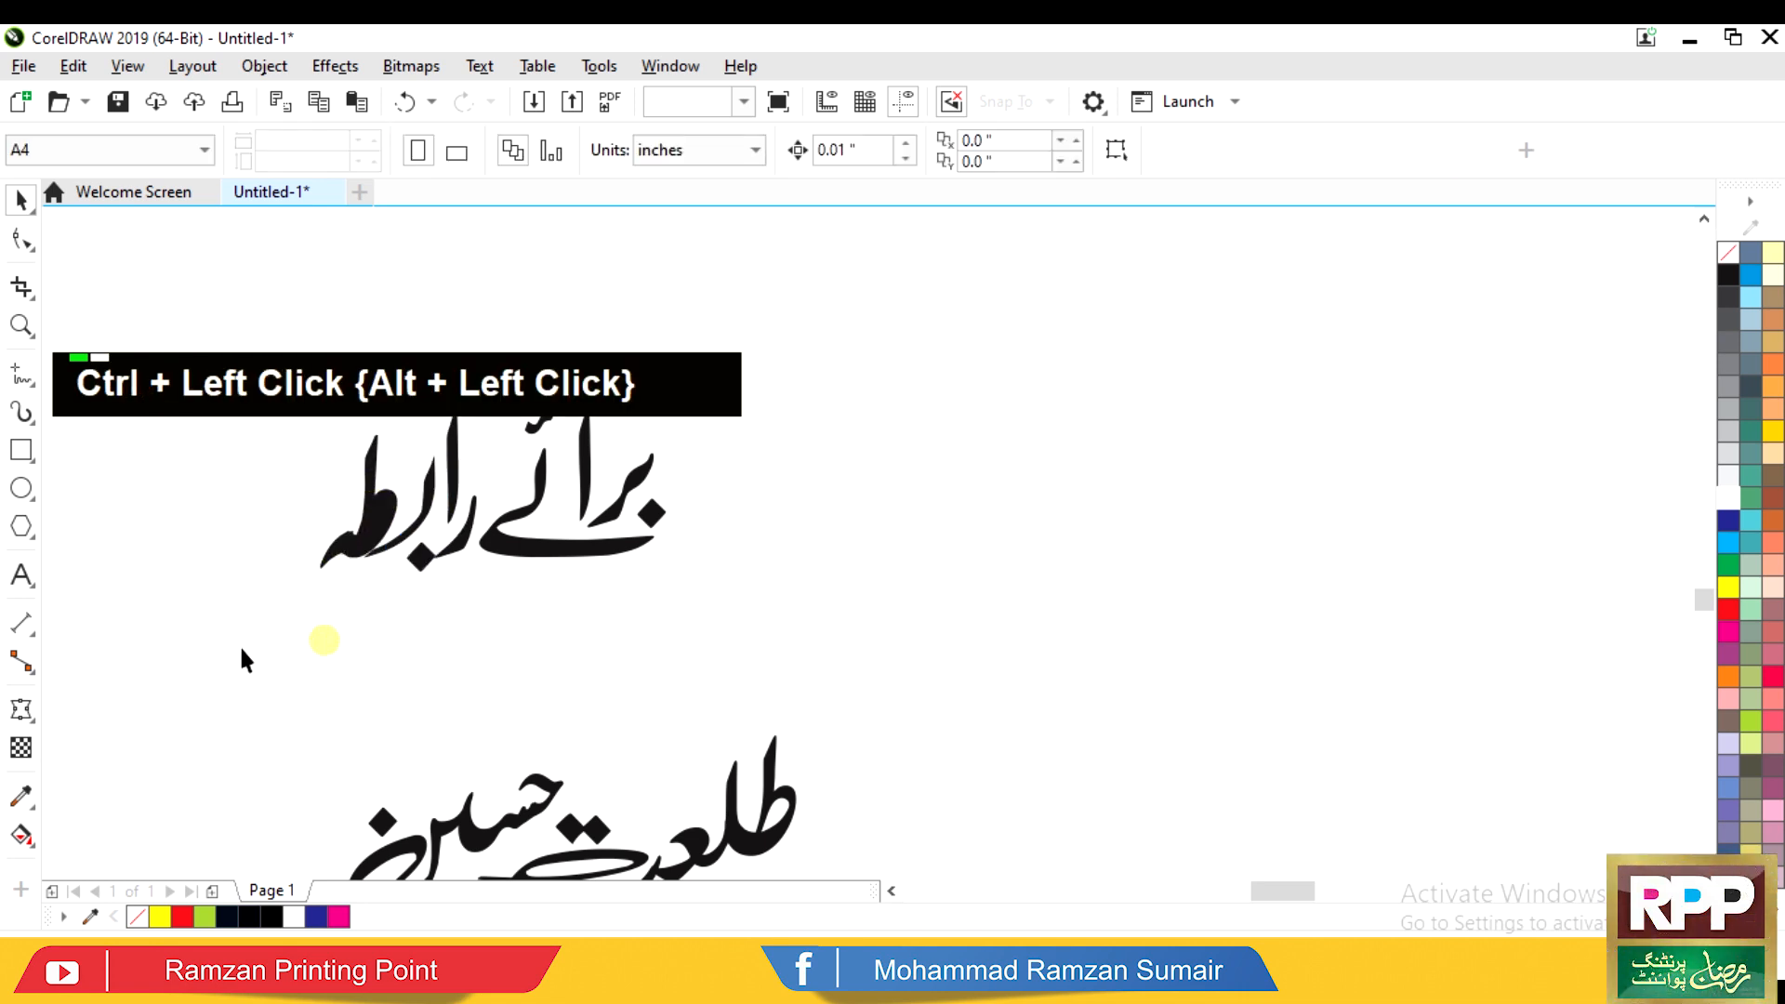
pyautogui.moveTo(397, 414); pyautogui.dragTo(395, 419)
pyautogui.moveTo(359, 556); pyautogui.dragTo(359, 556)
pyautogui.click(255, 645)
pyautogui.moveTo(255, 646); pyautogui.dragTo(698, 372)
pyautogui.click(715, 150)
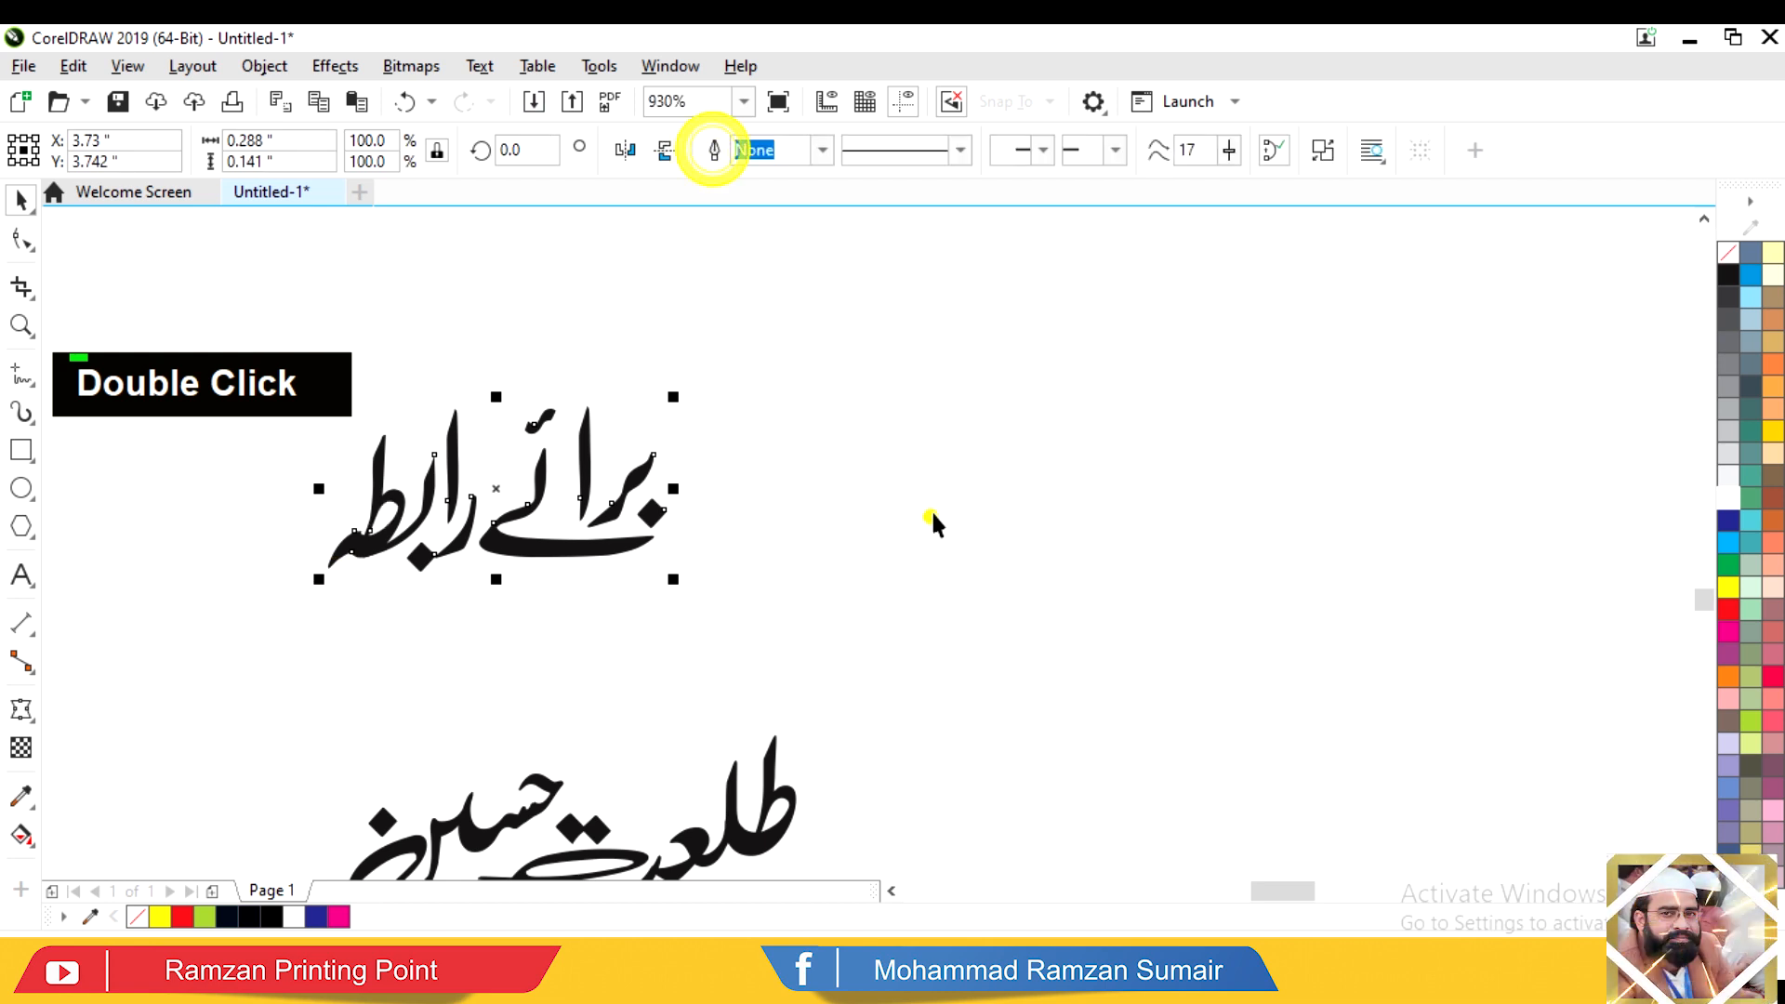
# Step: Move the stacked phone numbers and the contact heading into the poster
pyautogui.press('F3')
pyautogui.press('F3')
pyautogui.press('F3')
pyautogui.click(823, 651)
pyautogui.moveTo(848, 674); pyautogui.dragTo(728, 379)
pyautogui.keyDown('alt'); pyautogui.click(693, 530); pyautogui.keyUp('alt')
pyautogui.moveTo(793, 561); pyautogui.dragTo(1054, 368)
# Step: Move the contact name into the poster's bottom row
pyautogui.moveTo(815, 617); pyautogui.dragTo(988, 372)
pyautogui.press('F2')
pyautogui.moveTo(1124, 338); pyautogui.dragTo(561, 471)
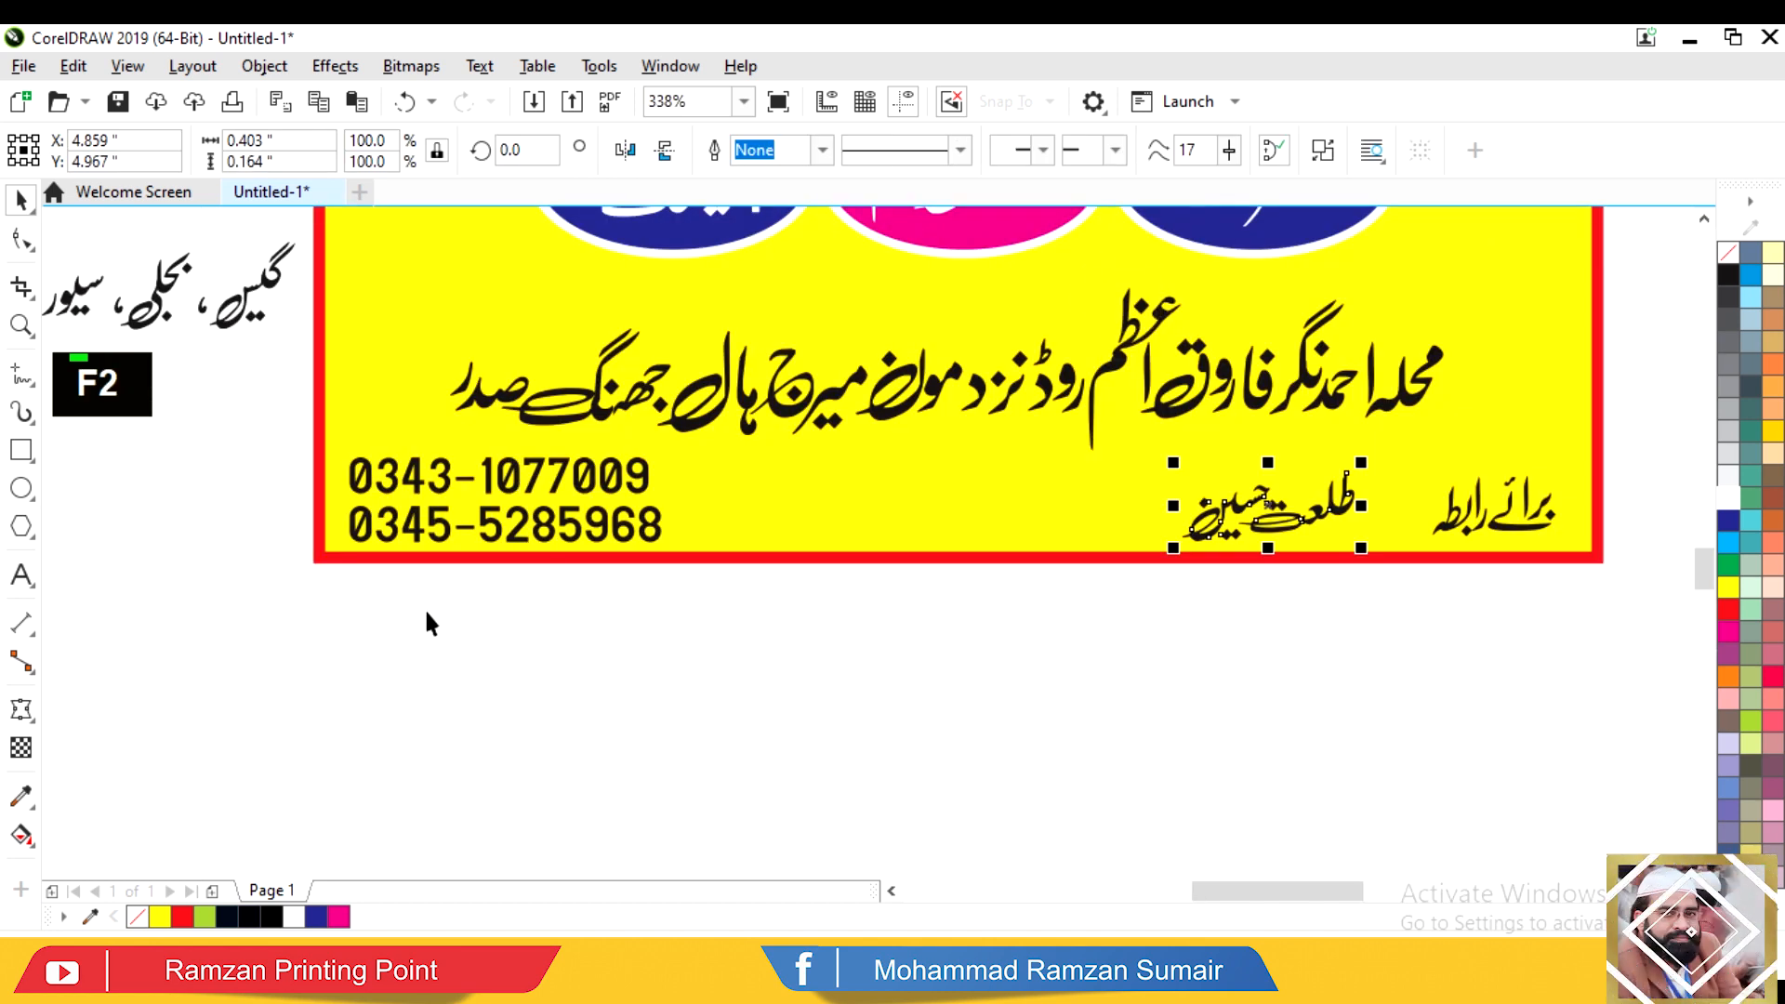
# Step: Type both phone numbers in Latin digits on a single new text line
pyautogui.press('F8')
pyautogui.click(313, 632)
pyautogui.hotkey('ctrl', '2')
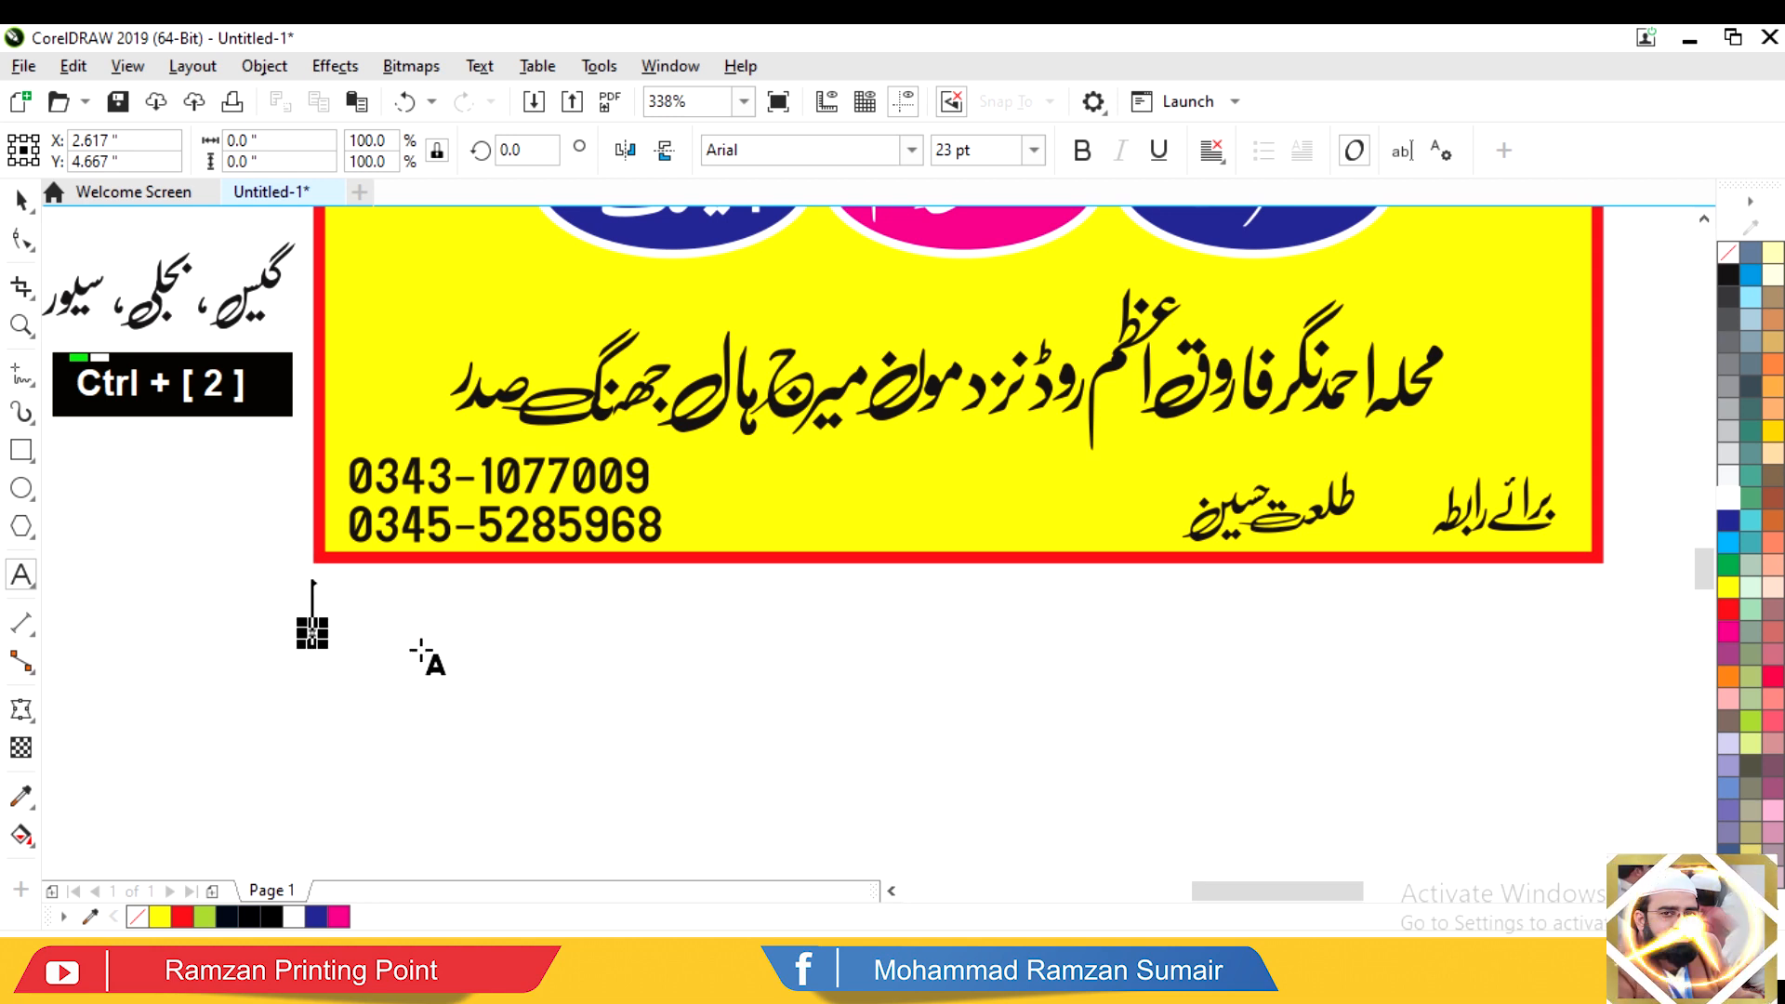
pyautogui.write('034')
pyautogui.press('BackSpace')
pyautogui.press('BackSpace')
pyautogui.press('BackSpace')
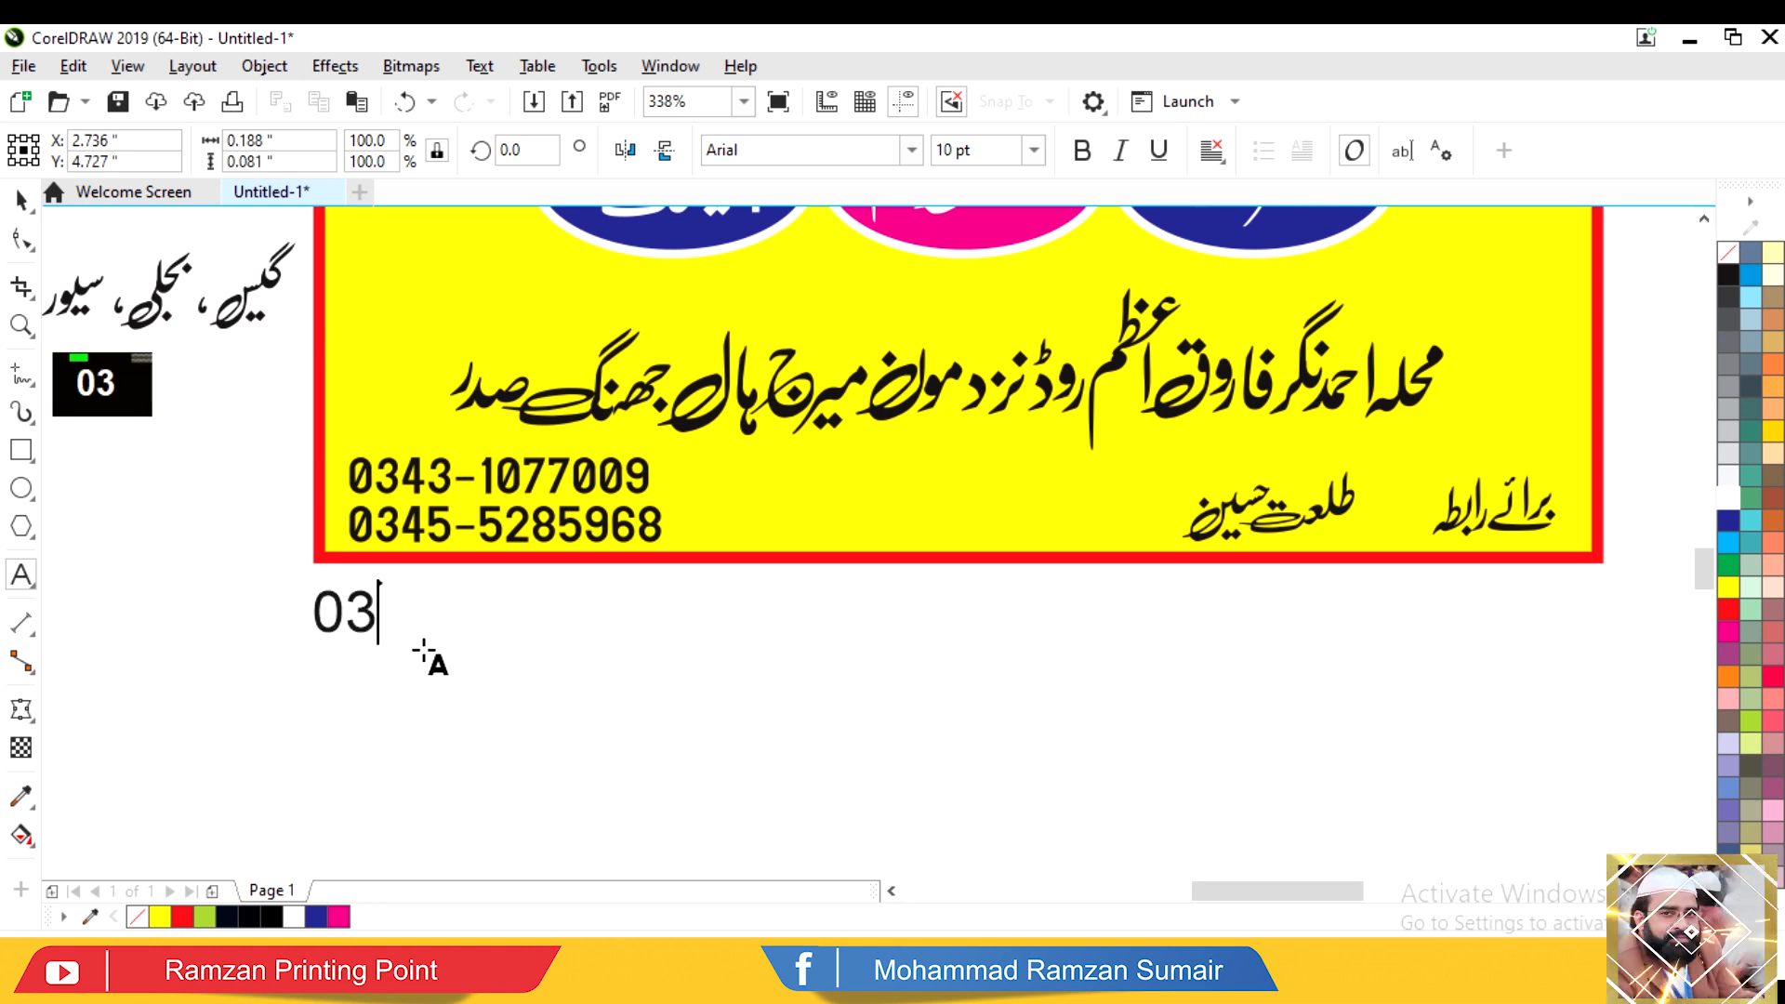
pyautogui.hotkey('alt', 'shift')
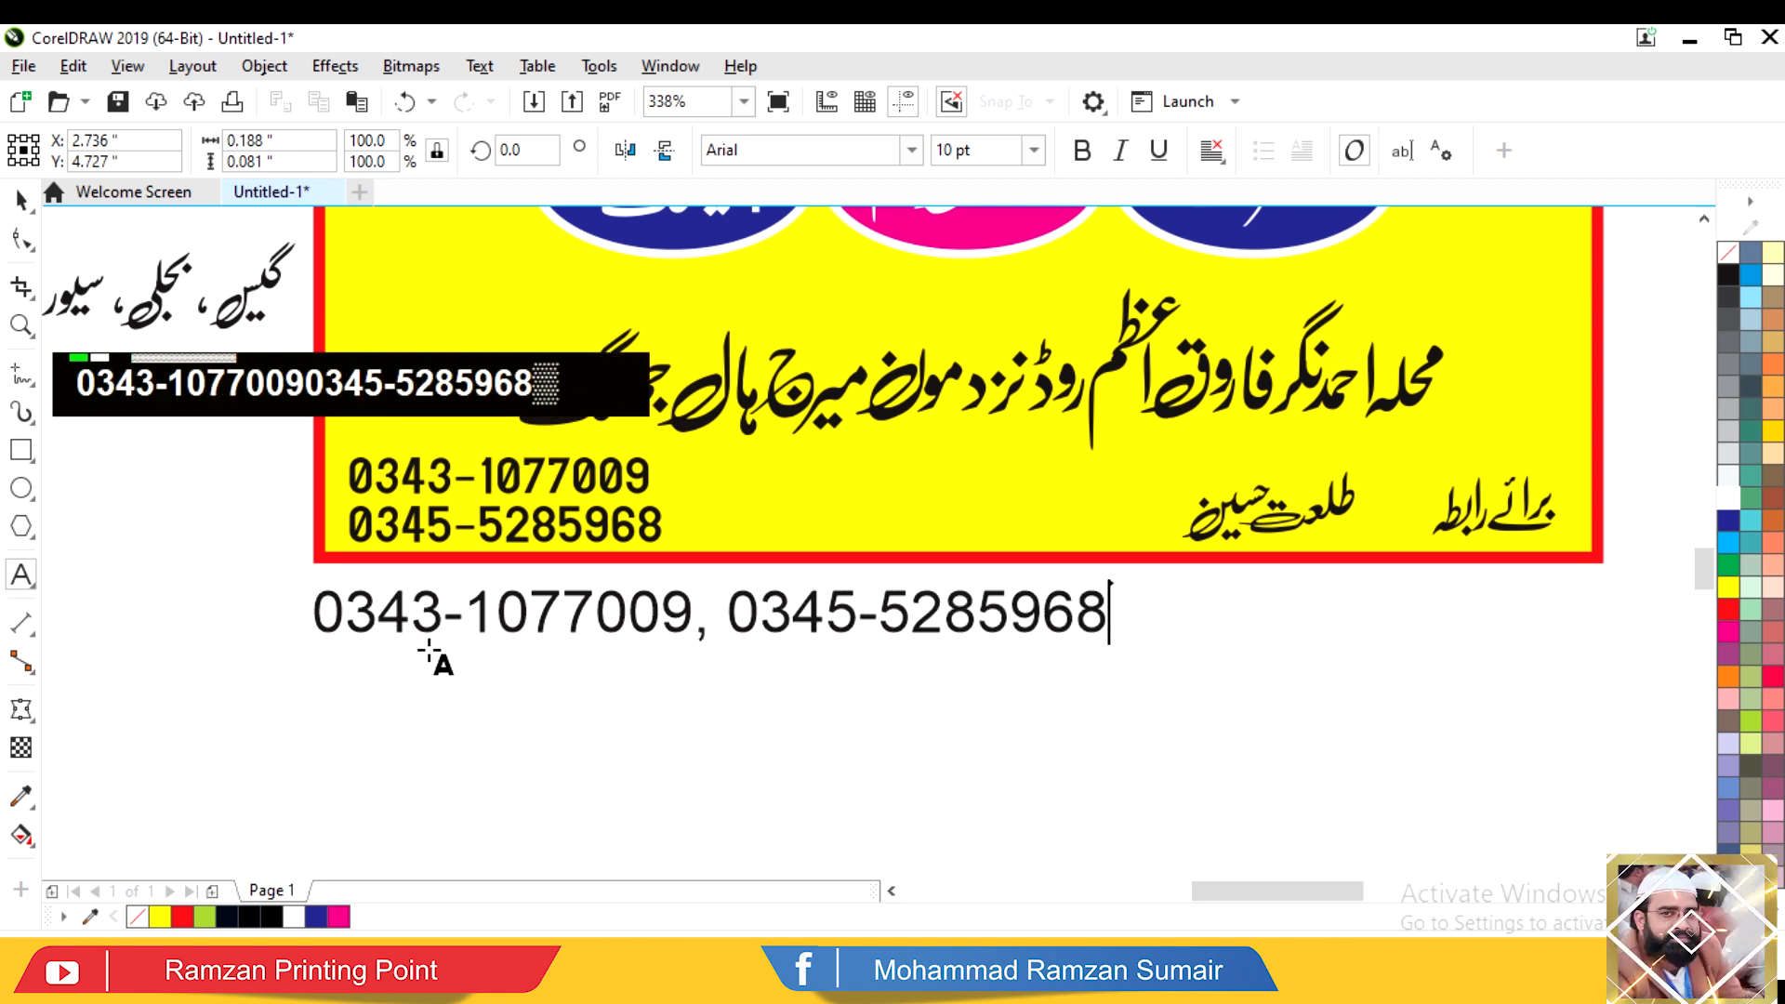
pyautogui.hotkey('ctrl', 'space')
# Step: Delete the old stacked numbers, set the new line to Swis721 BlkCn BT, move it in and stretch it taller
pyautogui.click(608, 533)
pyautogui.press('Delete')
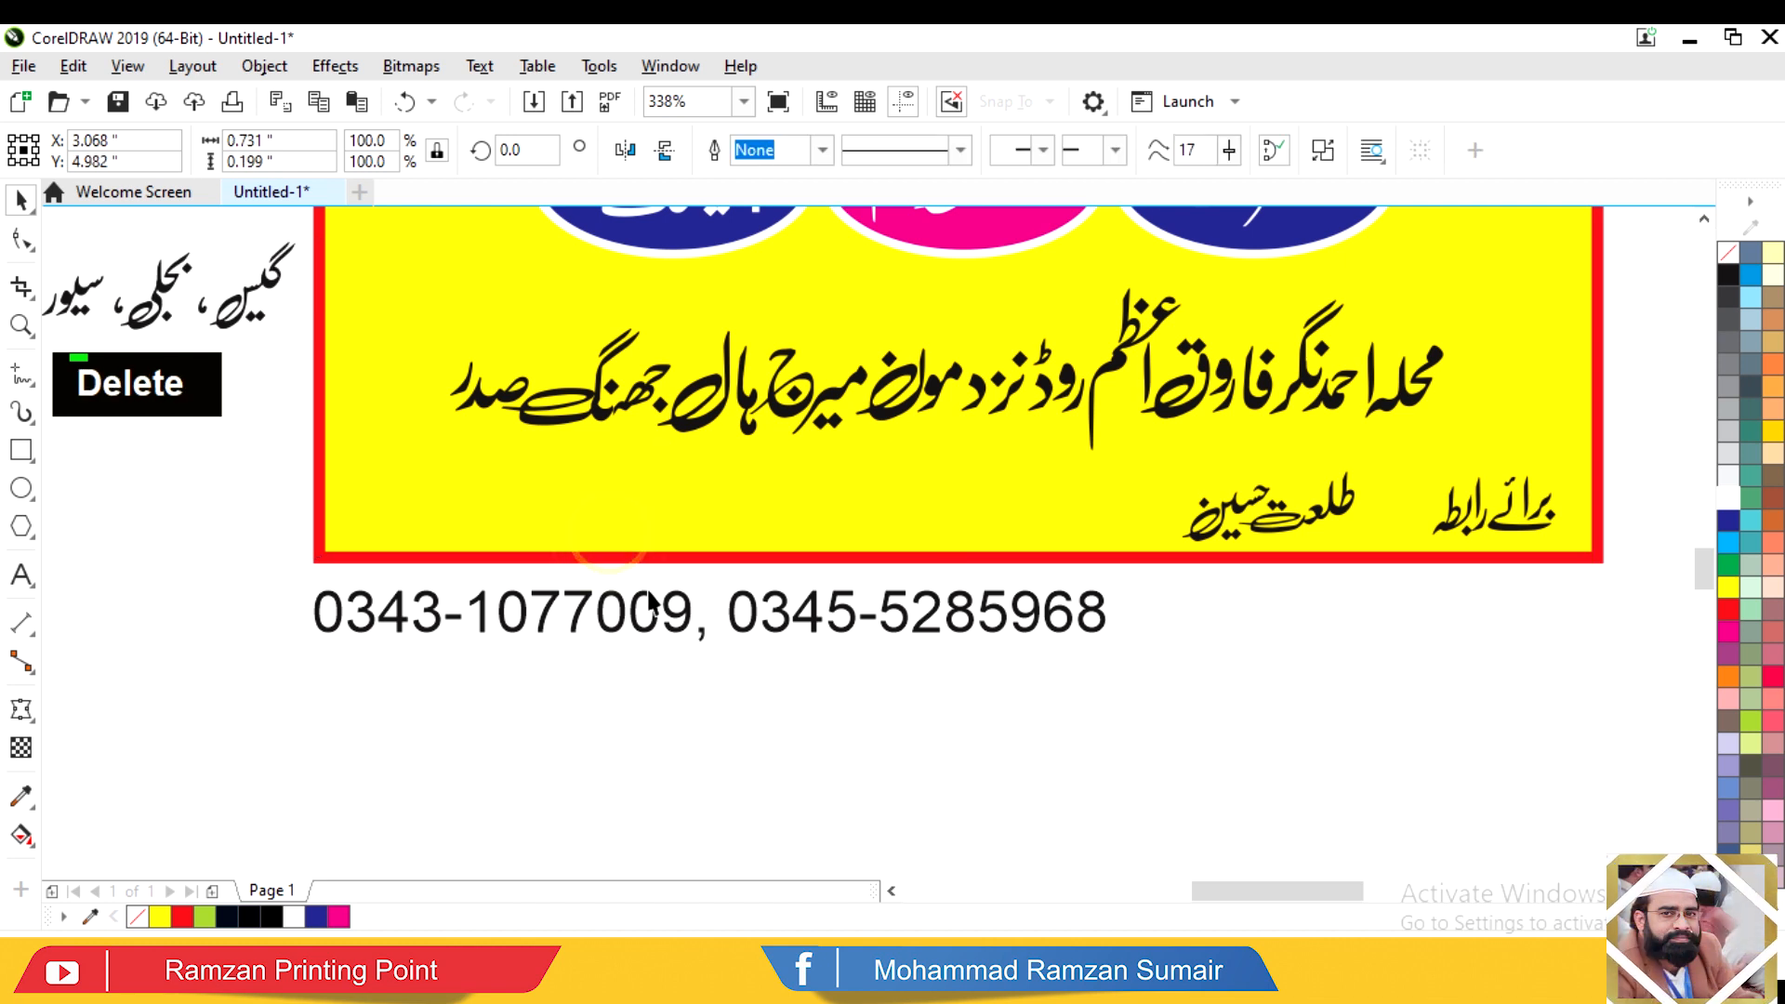
pyautogui.keyDown('alt'); pyautogui.click(569, 618); pyautogui.keyUp('alt')
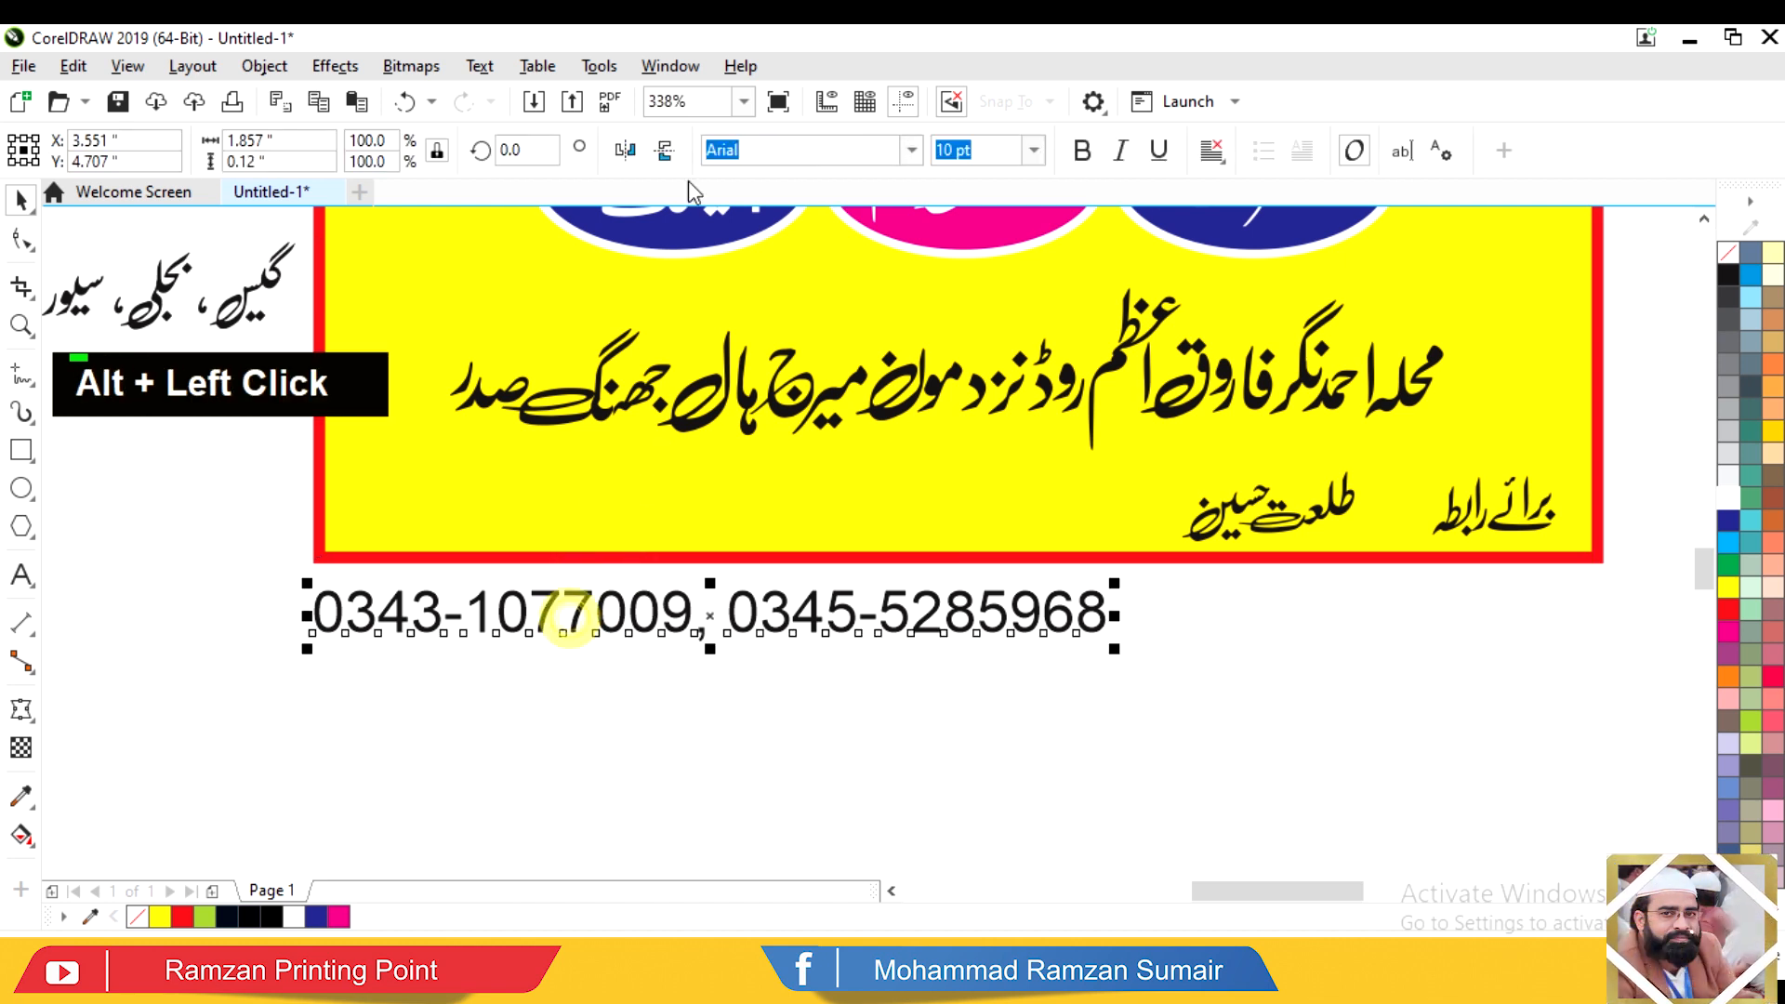
pyautogui.click(911, 148)
pyautogui.click(809, 336)
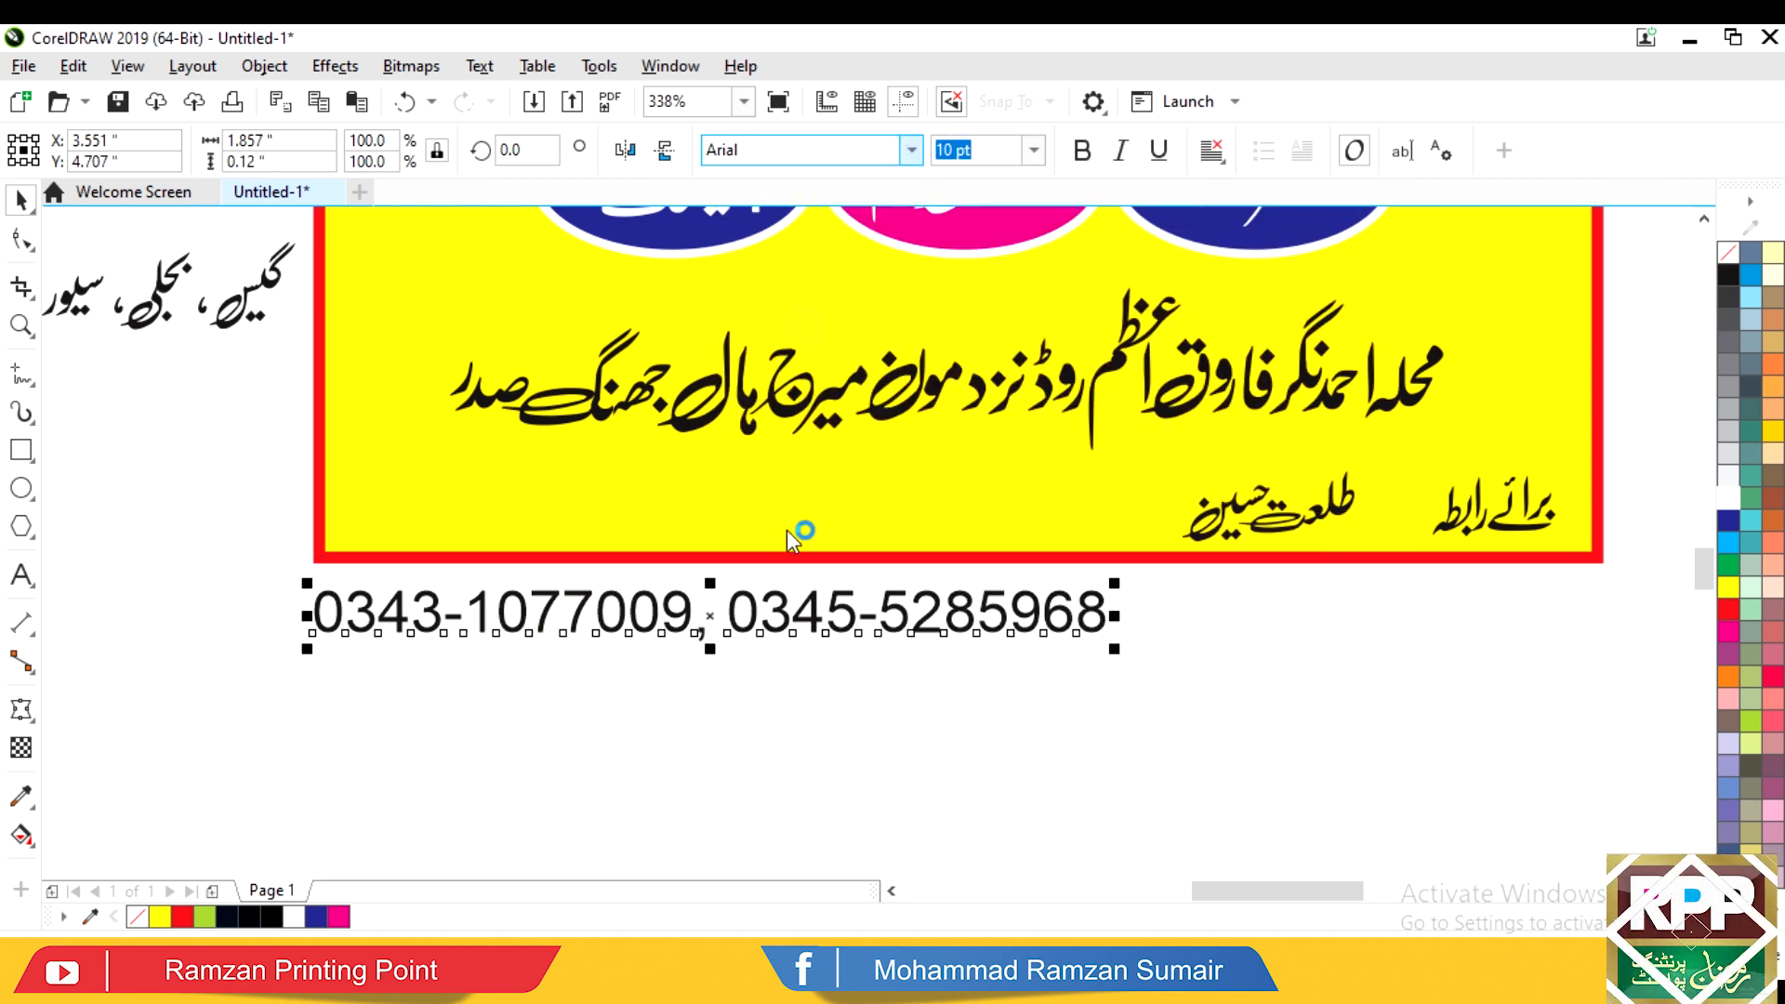
pyautogui.moveTo(799, 616); pyautogui.dragTo(822, 521)
pyautogui.moveTo(722, 486); pyautogui.dragTo(721, 452)
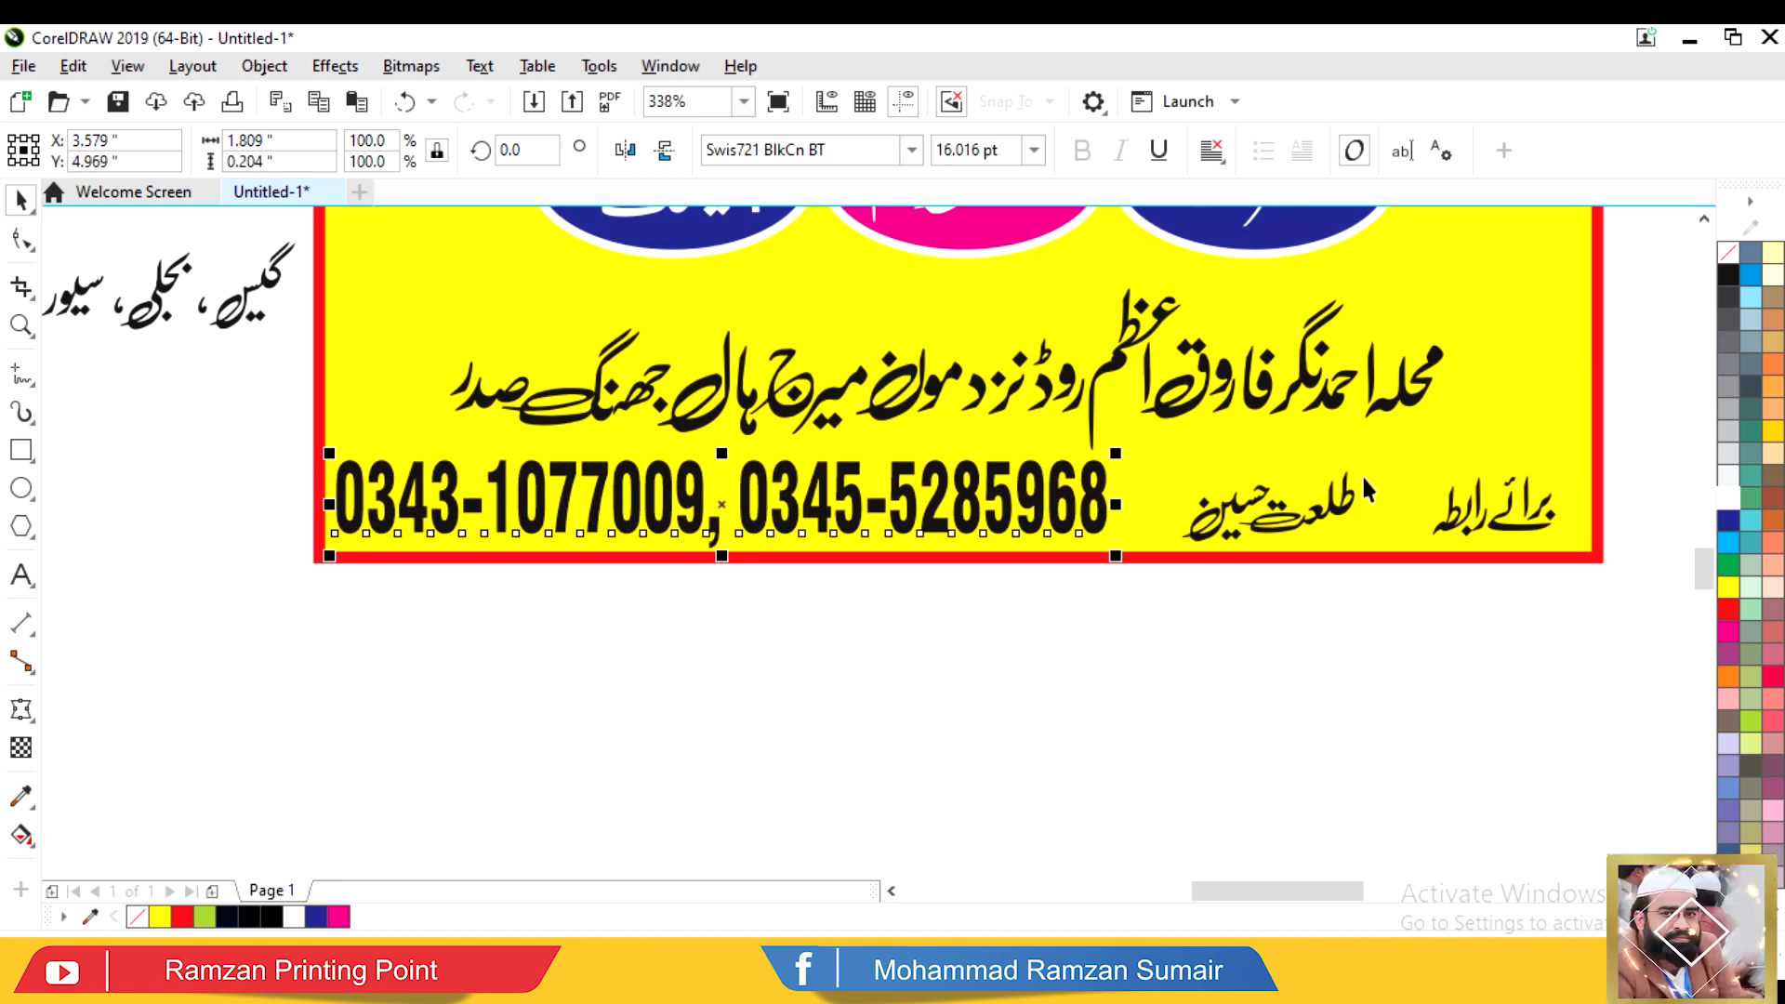
# Step: Shrink the contact heading, shift and enlarge the contact name, and widen the phone line
pyautogui.click(1514, 521)
pyautogui.moveTo(1432, 542); pyautogui.dragTo(1467, 518)
pyautogui.moveTo(1341, 513); pyautogui.dragTo(1453, 504)
pyautogui.moveTo(1286, 461); pyautogui.dragTo(1244, 437)
pyautogui.click(1102, 493)
pyautogui.moveTo(1113, 504); pyautogui.dragTo(1256, 504)
# Step: Group the contact row and centre it horizontally on the poster
pyautogui.moveTo(1654, 415); pyautogui.dragTo(19, 796)
pyautogui.hotkey('ctrl', 'g')
pyautogui.keyDown('shift'); pyautogui.click(467, 437); pyautogui.keyUp('shift')
pyautogui.press('c')
# Step: Draw a rectangle across the bottom and give it a 2 pt outline
pyautogui.moveTo(355, 438)
pyautogui.mouseDown()
pyautogui.moveTo(1674, 570)
pyautogui.moveTo(1679, 625)
pyautogui.mouseUp()
pyautogui.press('space')
pyautogui.press('F12')
pyautogui.press('Tab')
pyautogui.write('2')
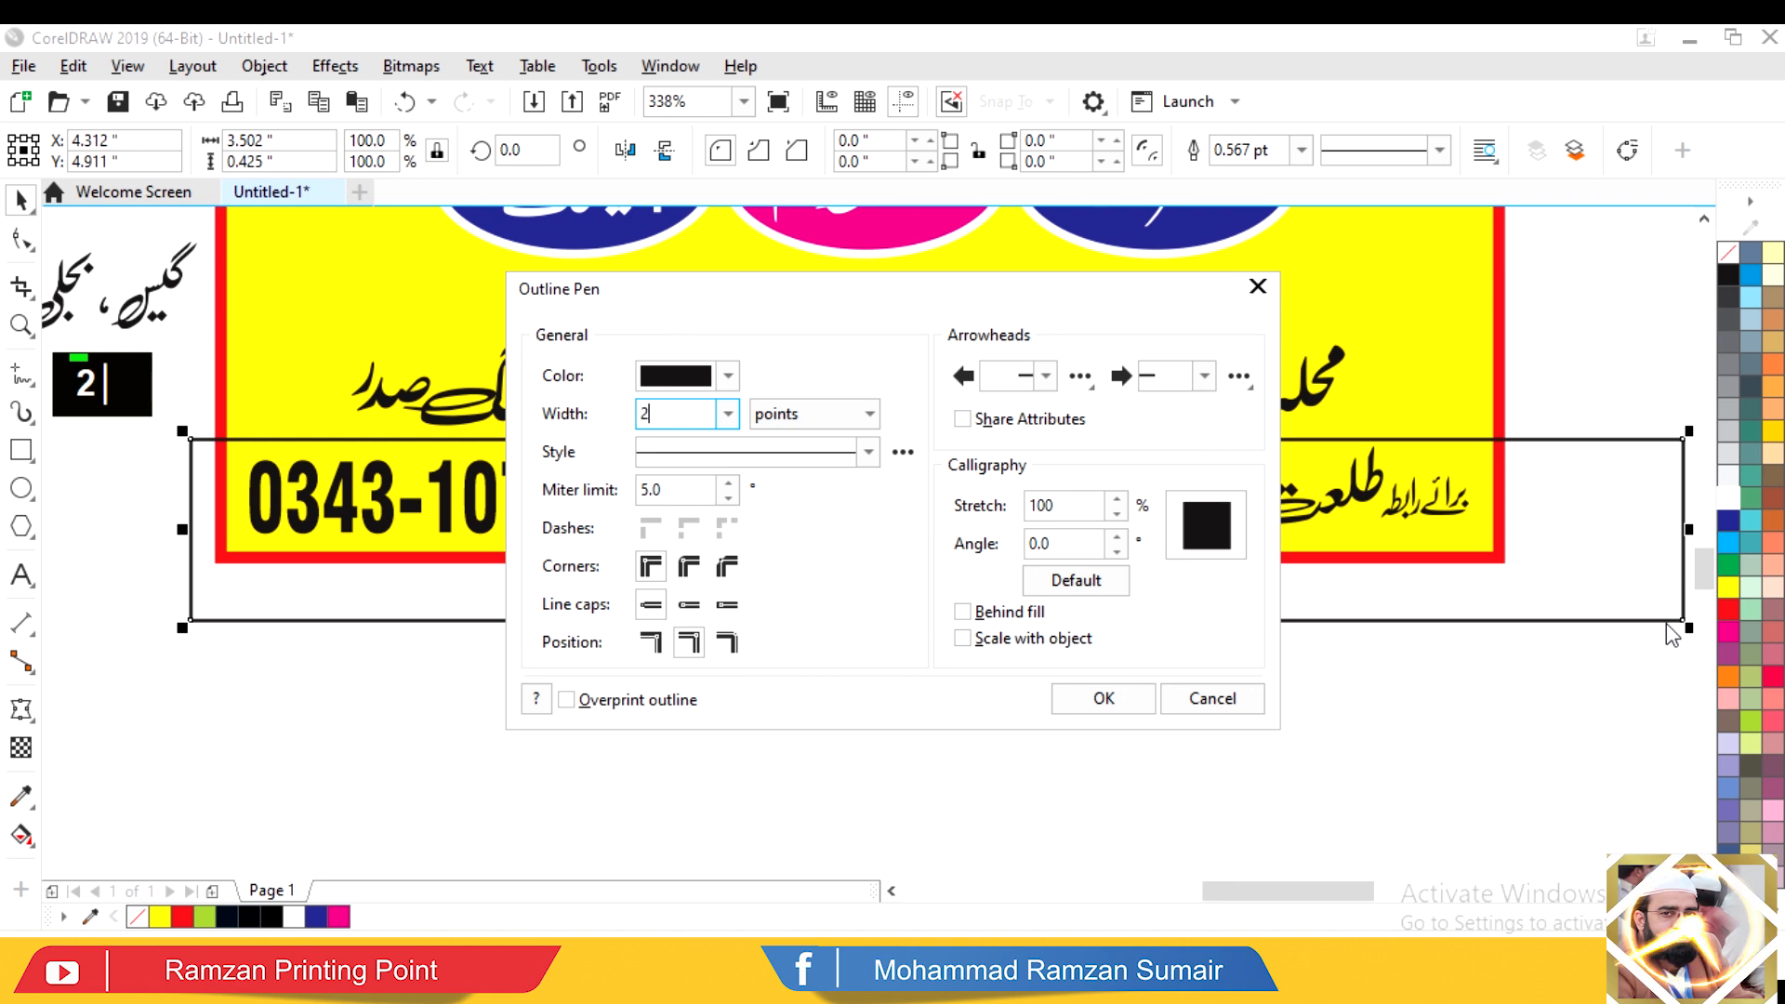
pyautogui.click(1093, 698)
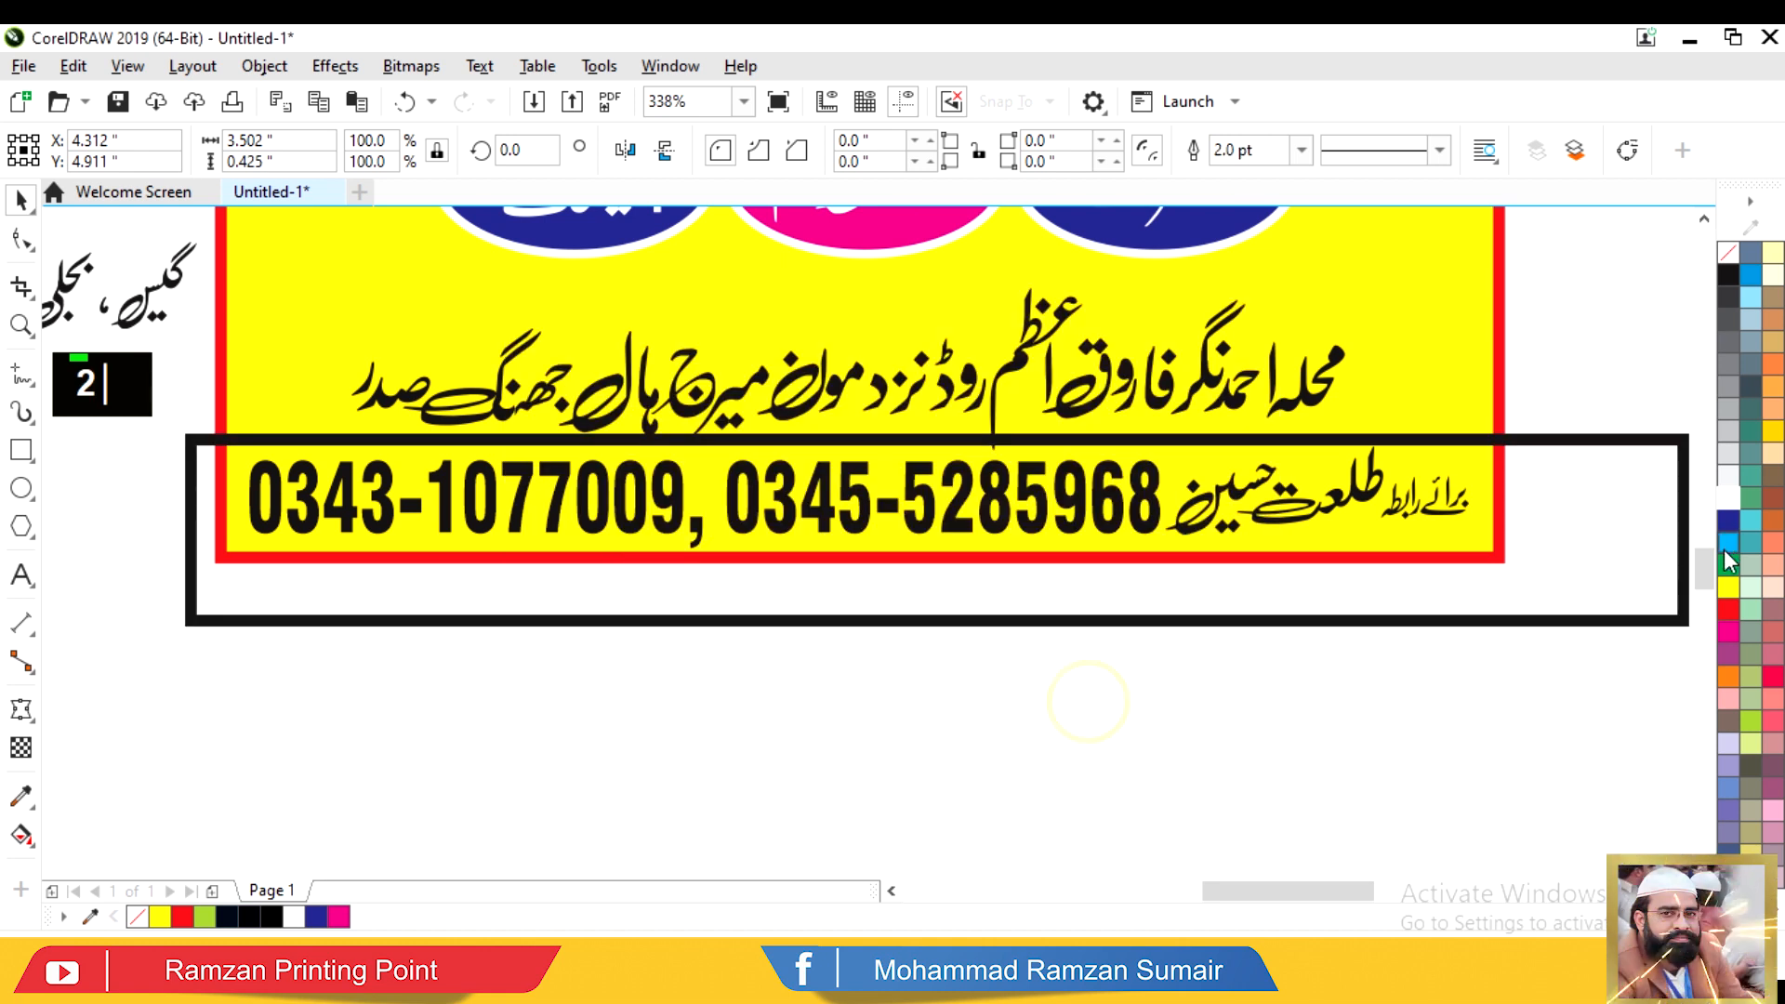
# Step: Colour the rectangle's outline and fill blue and PowerClip it into the poster frame
pyautogui.rightClick(1729, 520)
pyautogui.click(1729, 521)
pyautogui.hotkey('ctrl', '1')
pyautogui.click(1435, 377)
# Step: Turn the phone-number text white
pyautogui.click(1343, 490)
pyautogui.click(1728, 492)
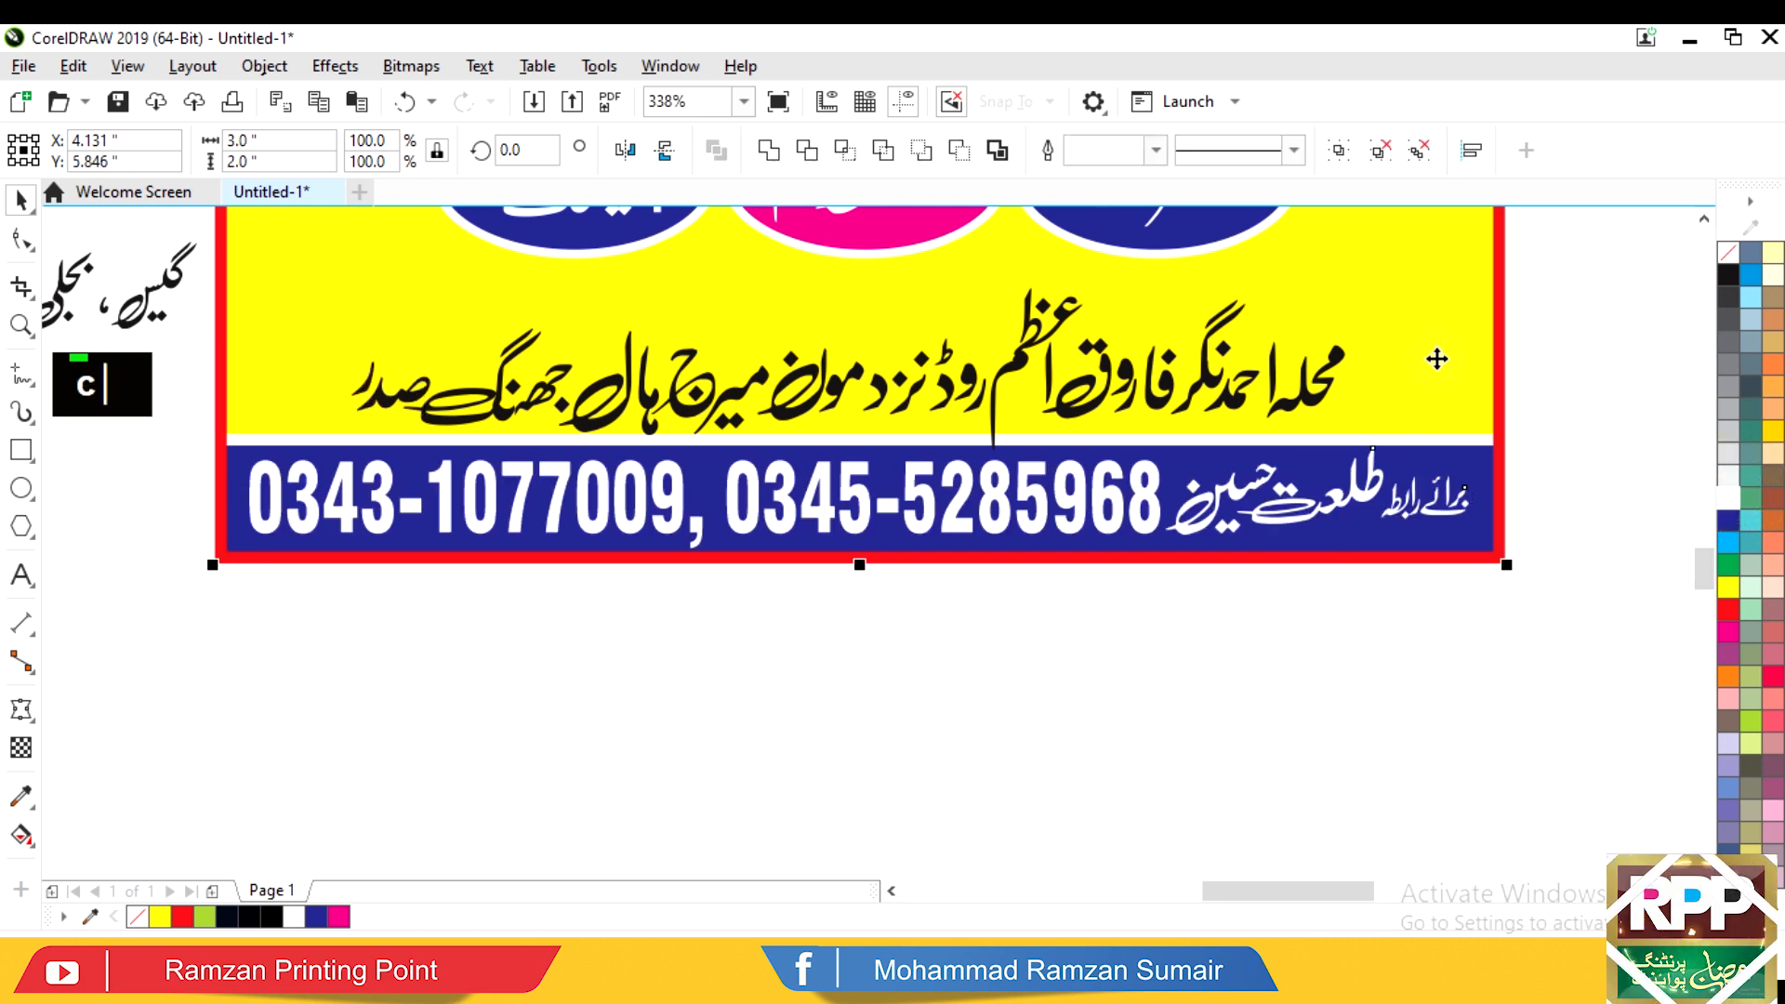
pyautogui.hotkey('shift', 'F2')
pyautogui.press('Escape')
# Step: Nudge the address line up slightly
pyautogui.click(1201, 729)
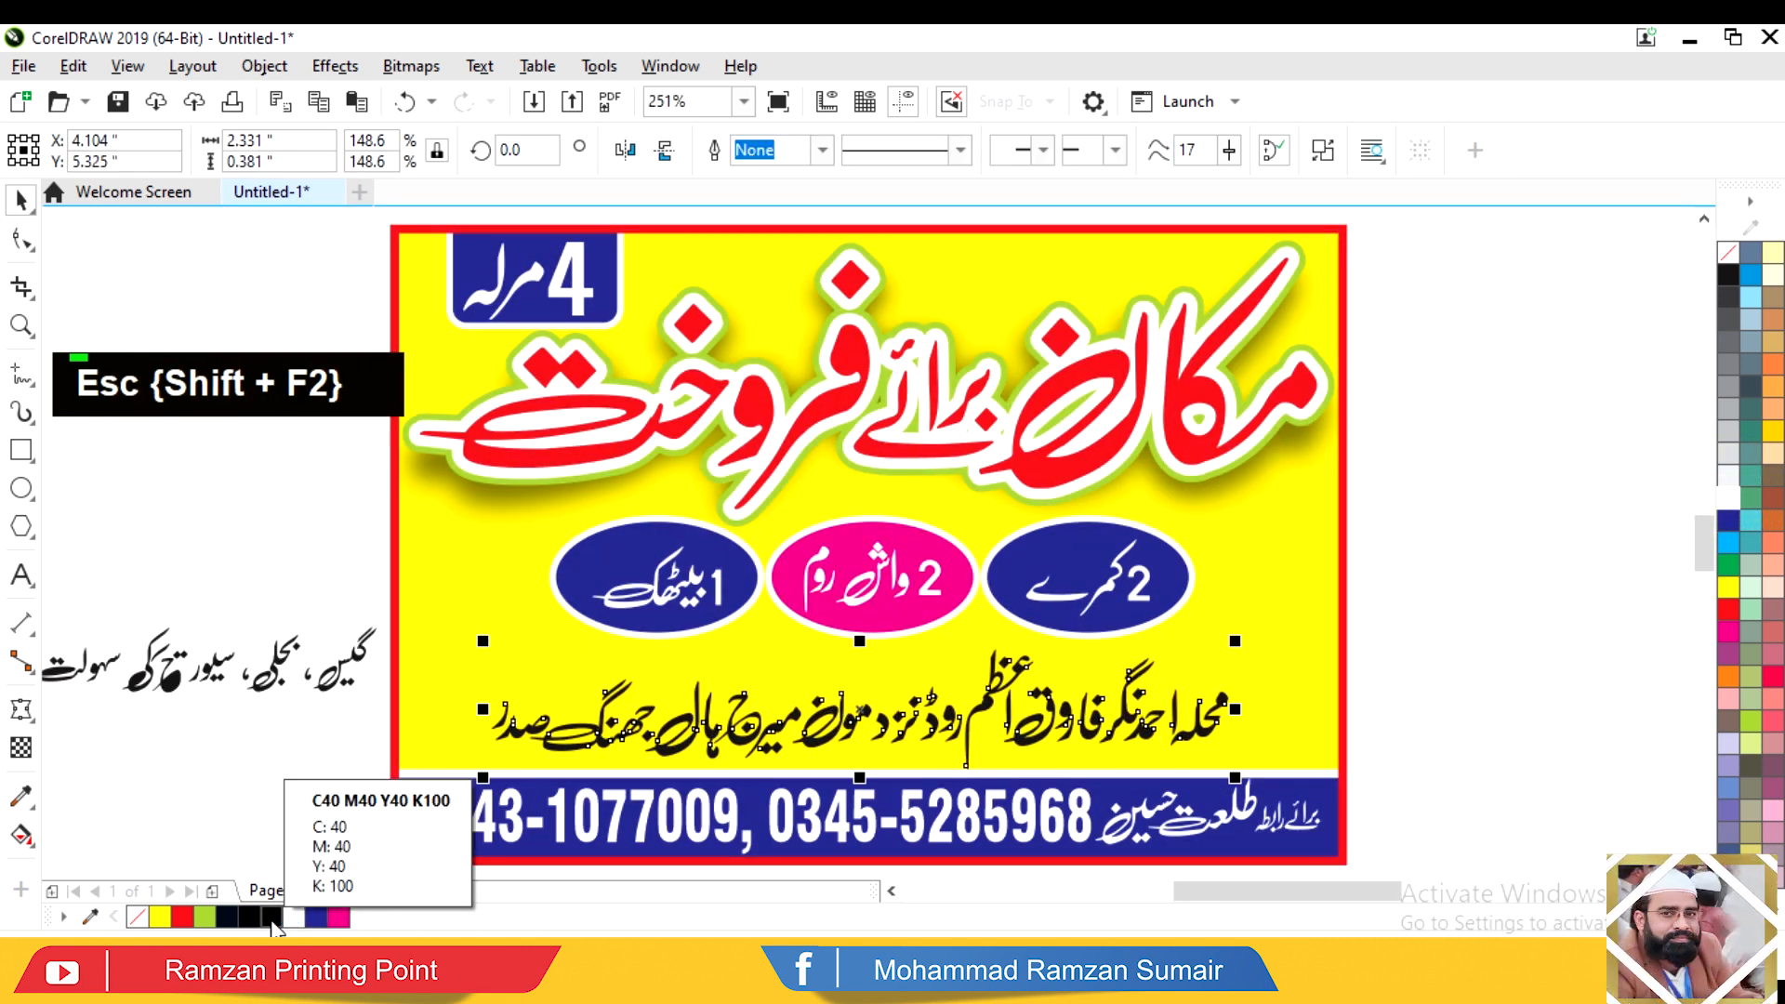
pyautogui.moveTo(300, 744); pyautogui.dragTo(19, 768)
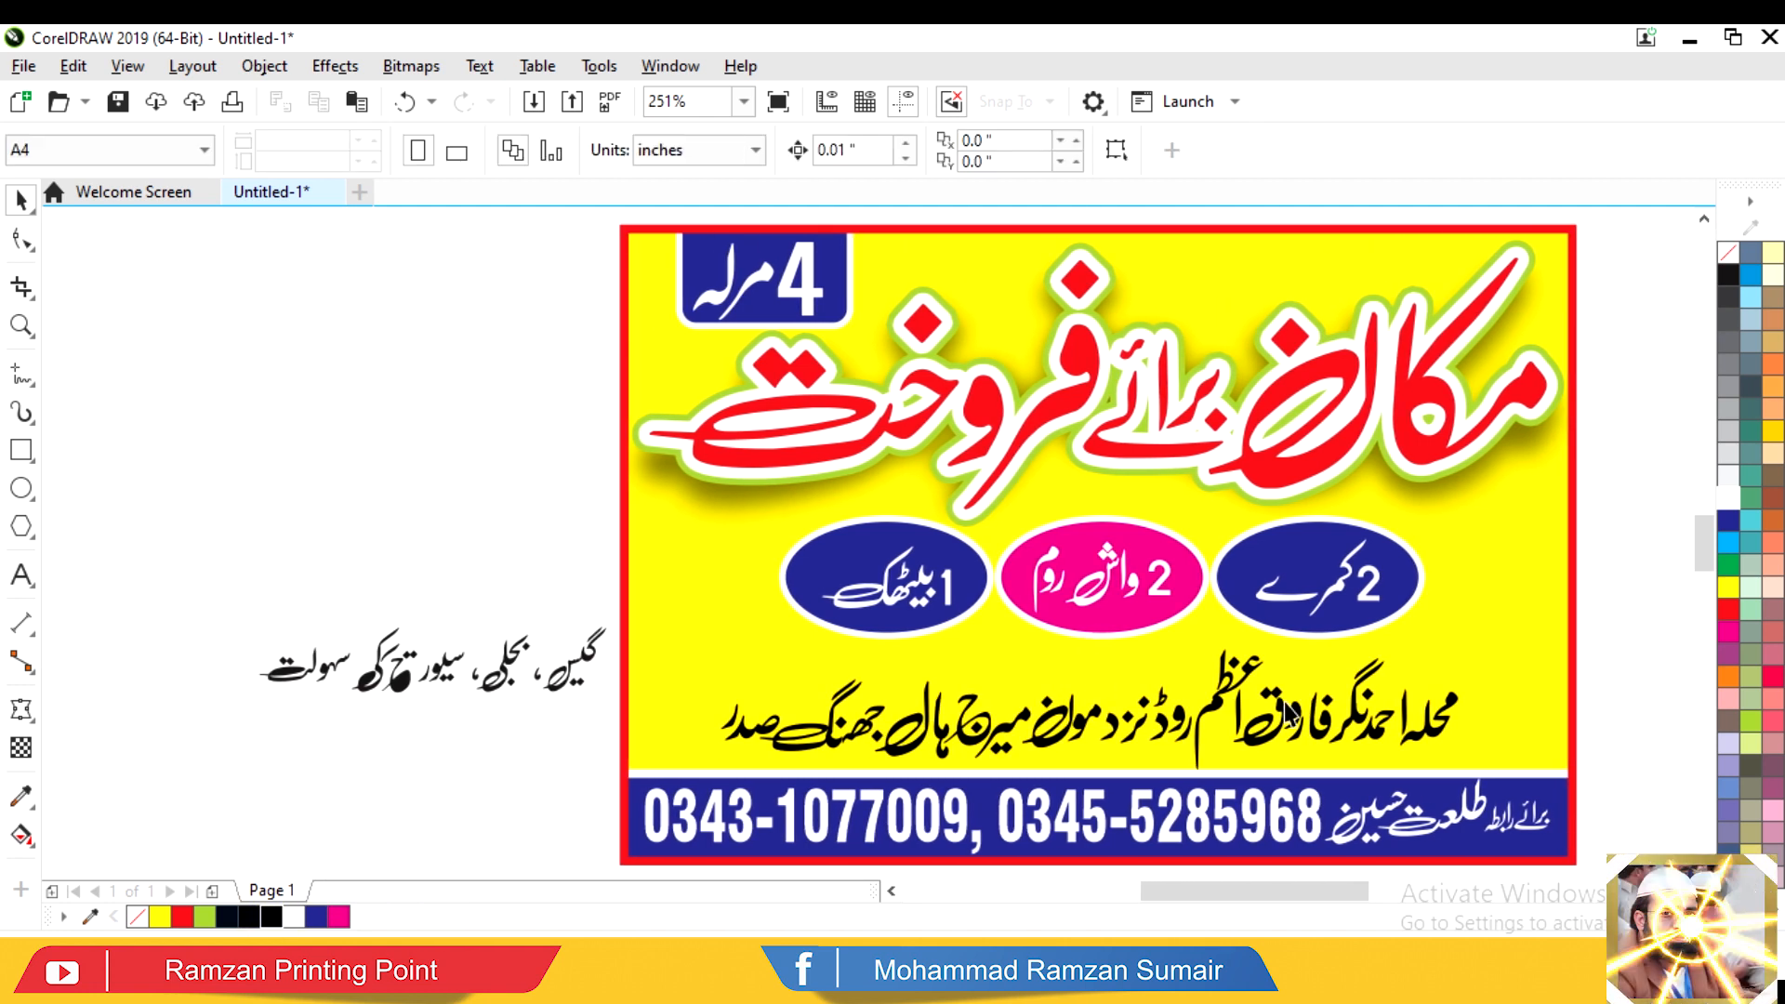
pyautogui.moveTo(1214, 697); pyautogui.dragTo(1212, 688)
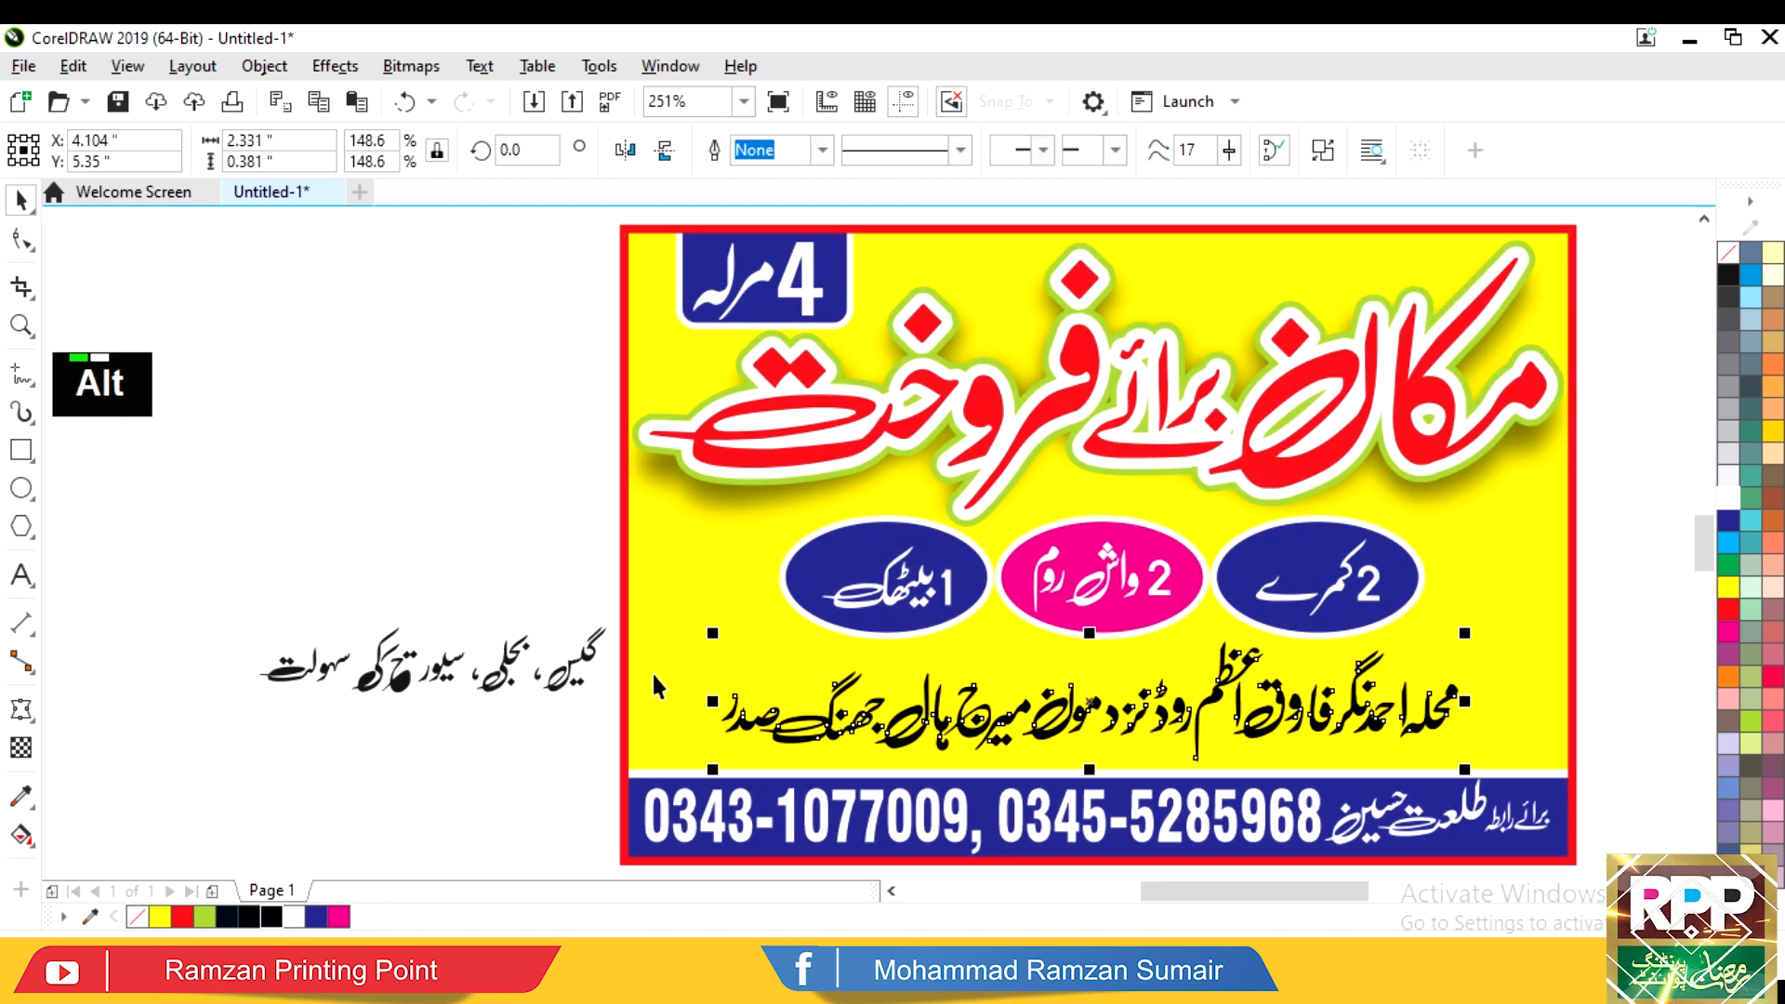
# Step: Move the headline down a little inside the poster's PowerClip contents
pyautogui.moveTo(654, 671); pyautogui.dragTo(952, 547)
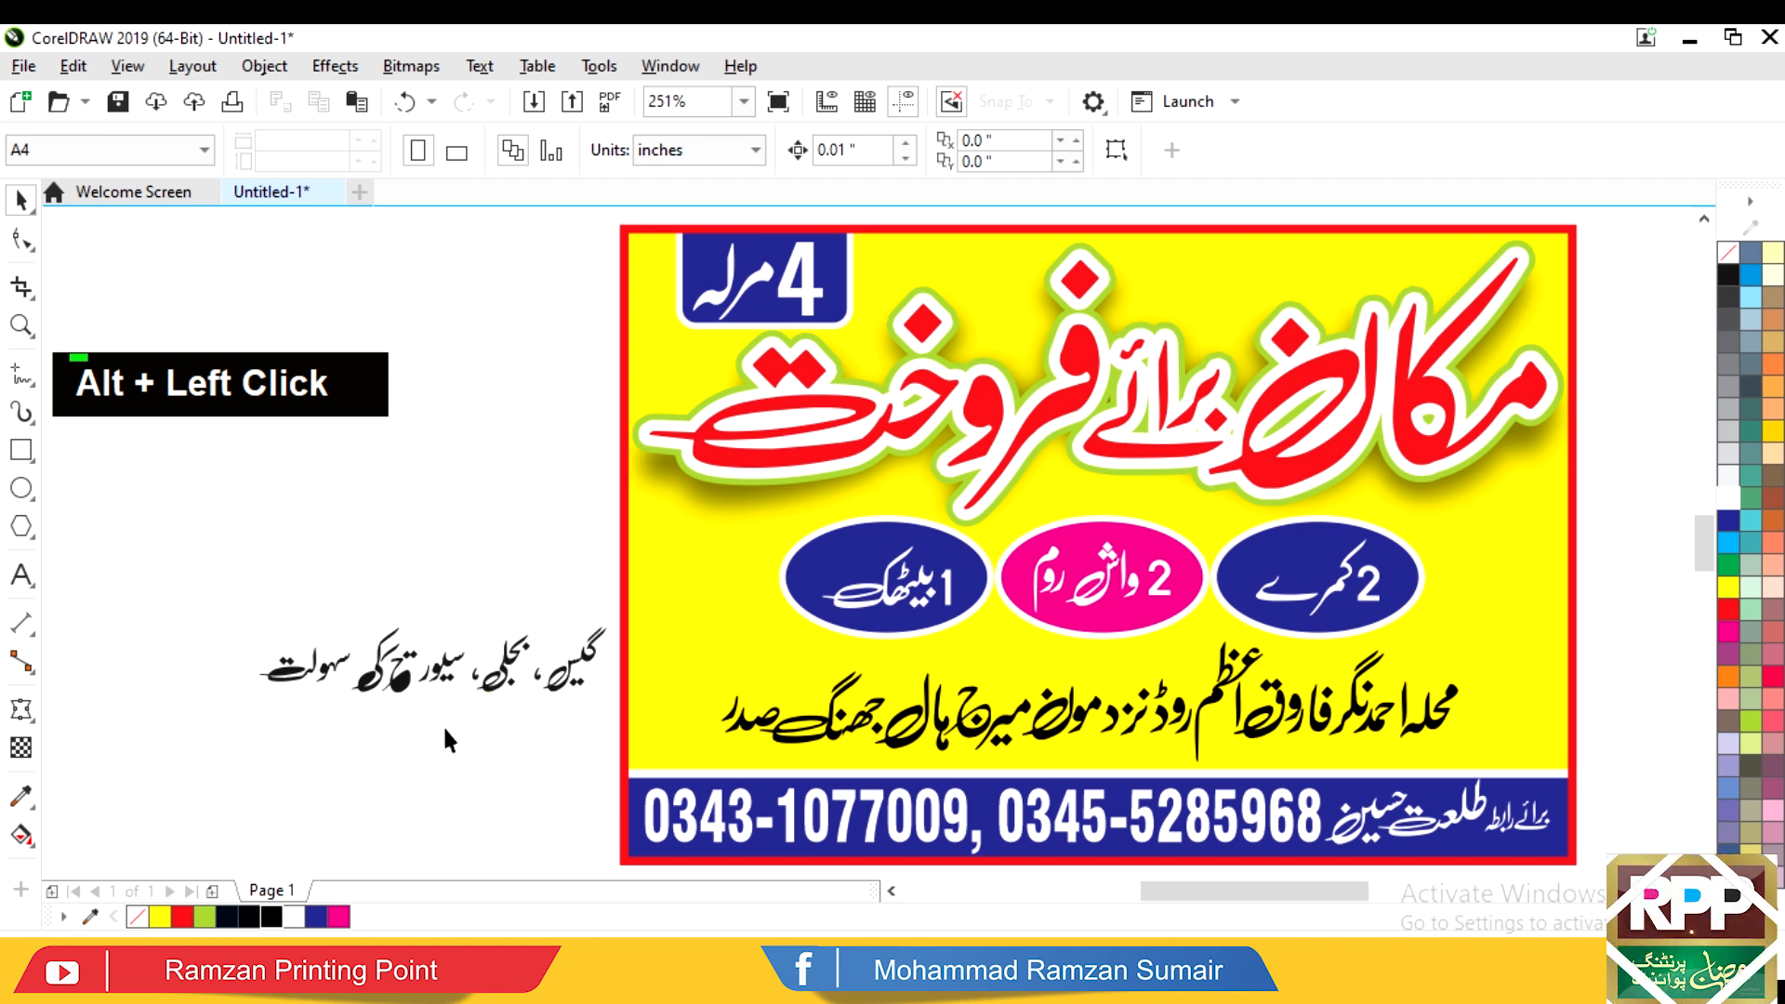
pyautogui.rightClick(1037, 409)
pyautogui.press('e')
pyautogui.press('e')
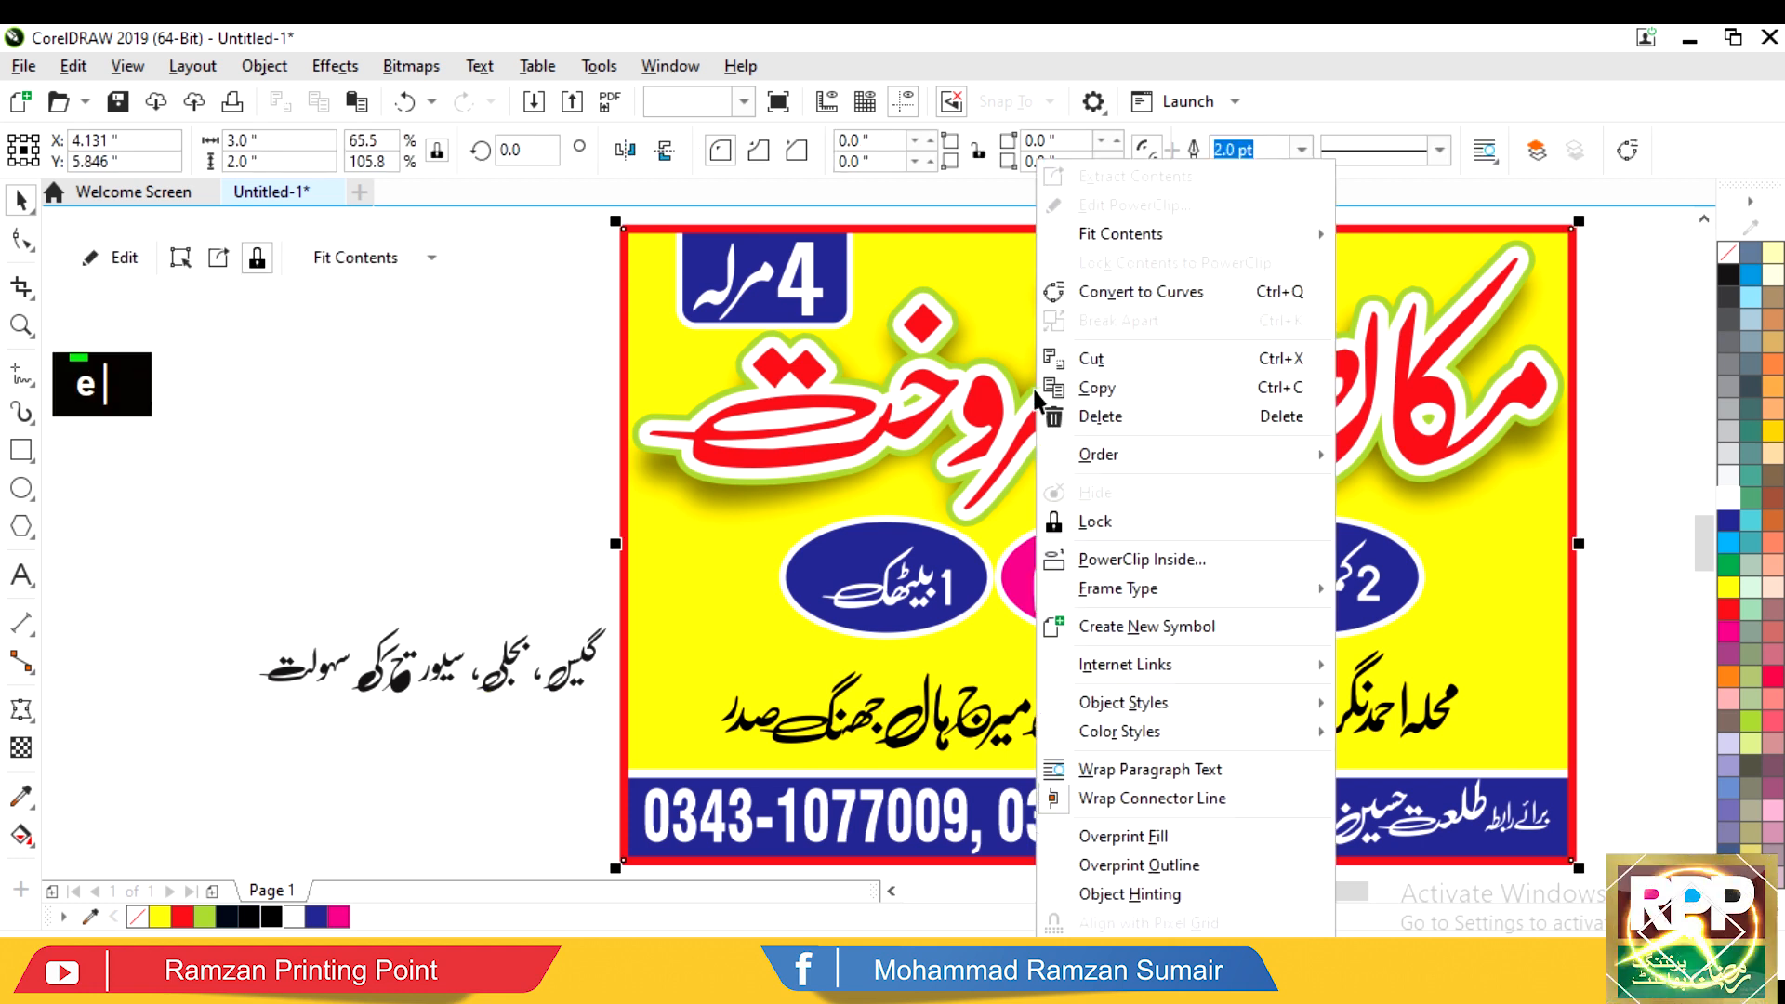
pyautogui.moveTo(977, 420); pyautogui.dragTo(1076, 428)
pyautogui.keyDown('ctrl'); pyautogui.click(540, 385); pyautogui.keyUp('ctrl')
# Step: Move the three ellipses down slightly and readjust the address line's horizontal position
pyautogui.moveTo(720, 656); pyautogui.dragTo(1447, 480)
pyautogui.moveTo(1345, 573); pyautogui.dragTo(1306, 612)
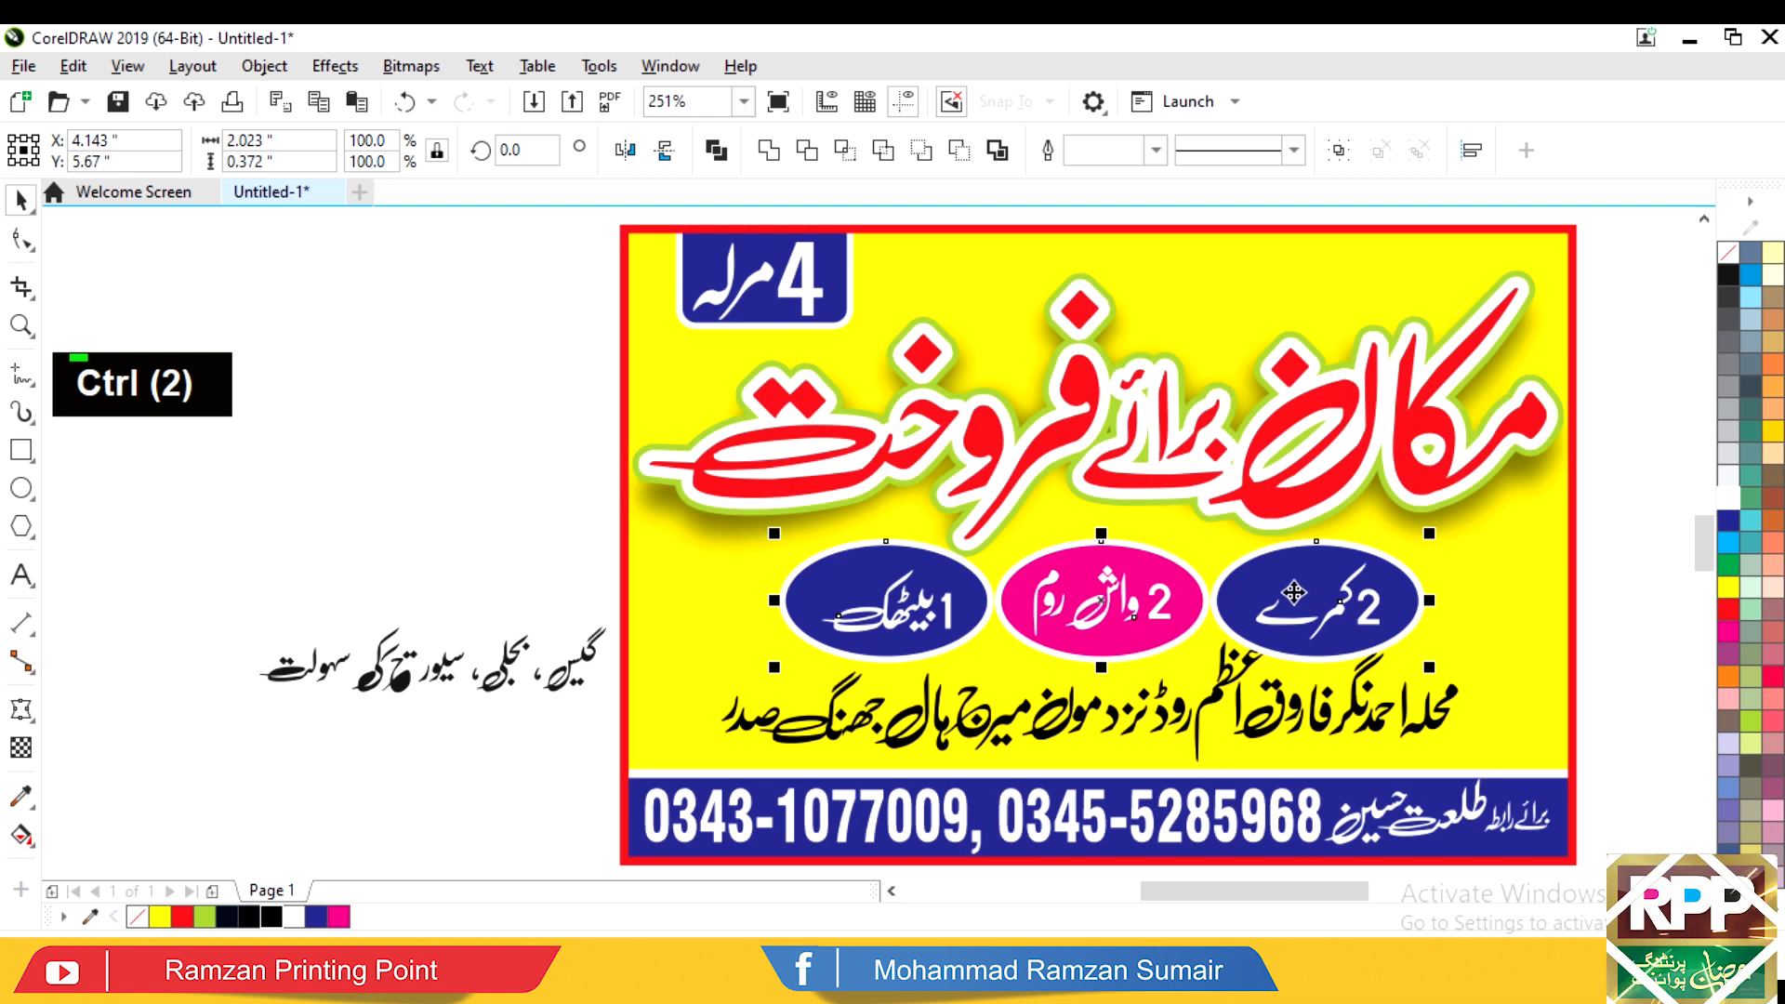
pyautogui.moveTo(1353, 720); pyautogui.dragTo(1271, 716)
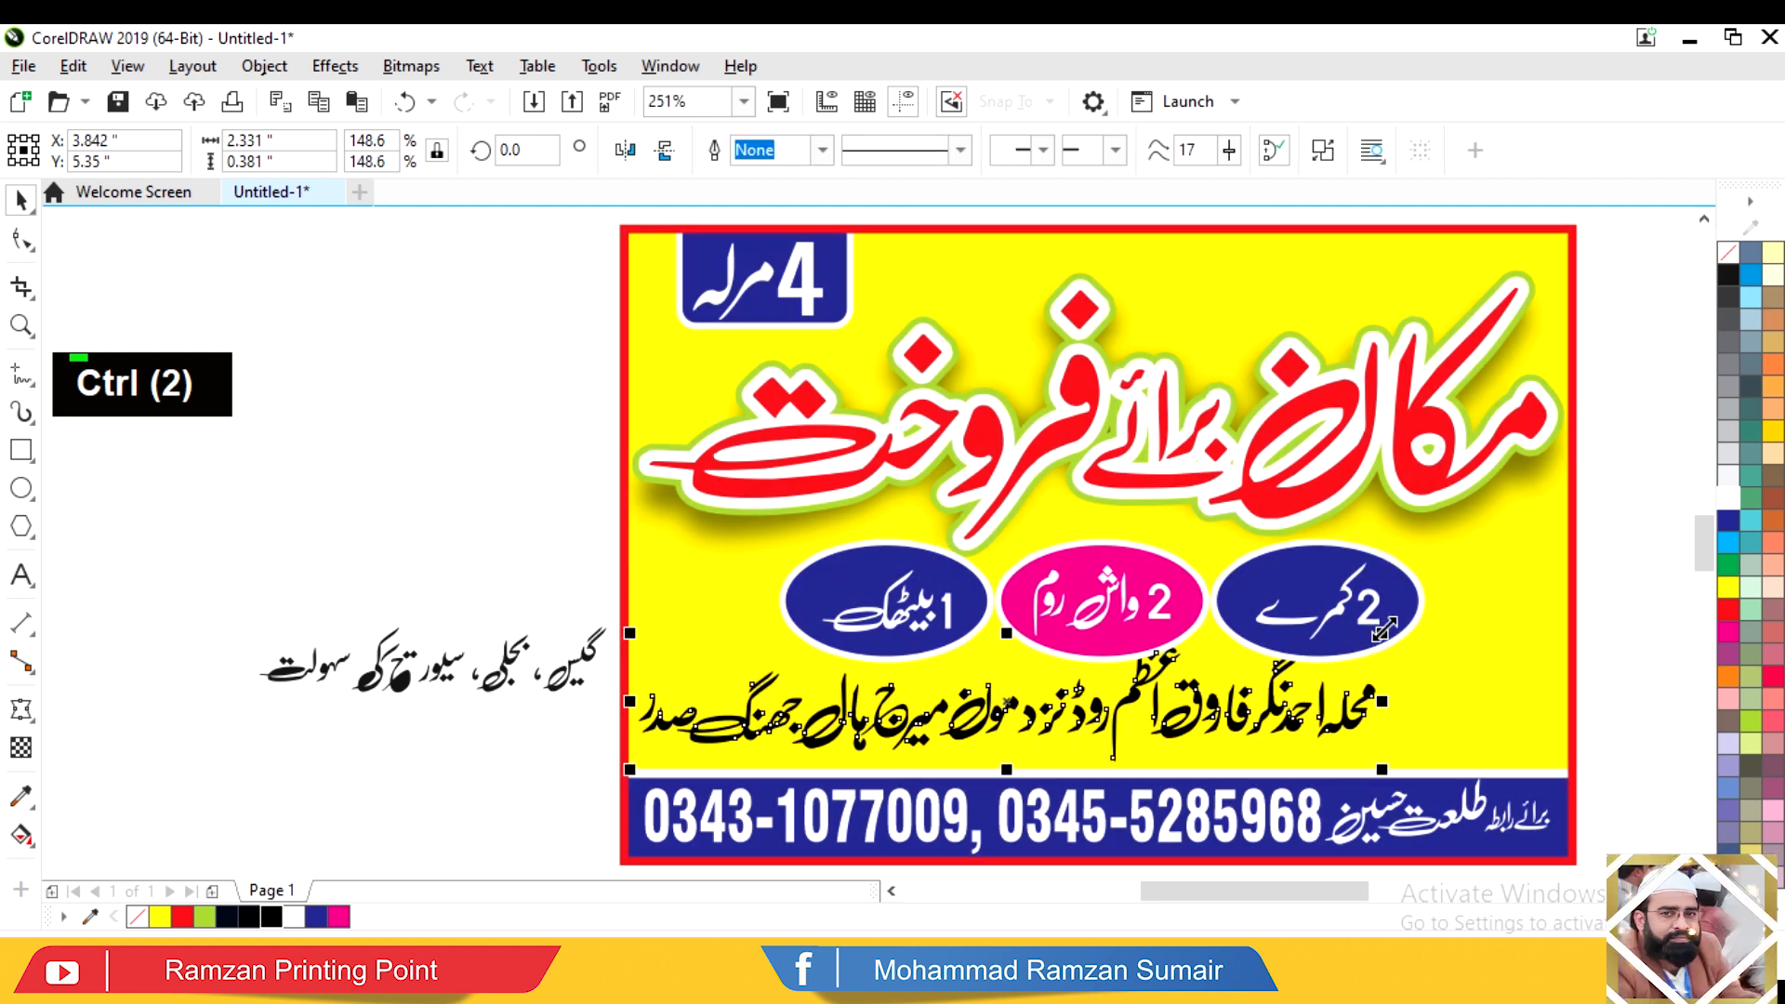
pyautogui.moveTo(1380, 629); pyautogui.dragTo(1381, 628)
pyautogui.hotkey('ctrl', 'z')
pyautogui.moveTo(1136, 704)
pyautogui.mouseDown()
pyautogui.moveTo(1179, 711)
pyautogui.moveTo(1164, 710)
pyautogui.mouseUp()
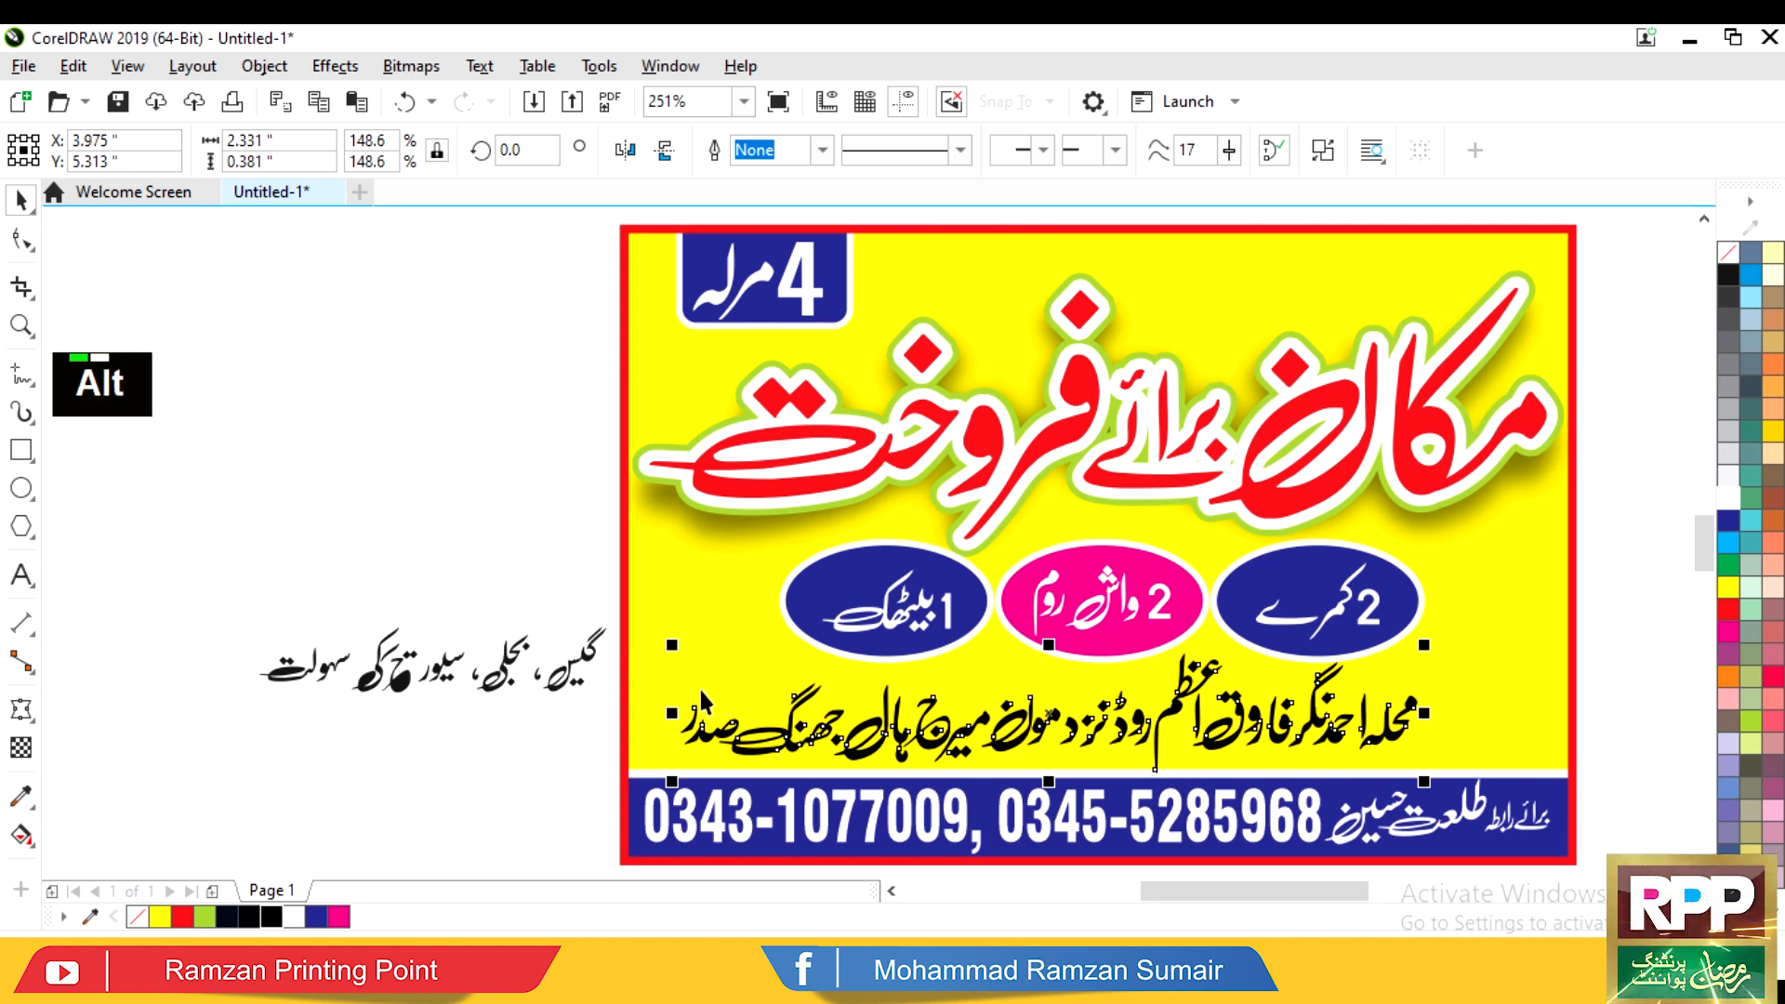
pyautogui.moveTo(830, 734); pyautogui.dragTo(922, 729)
# Step: Repeat the rightward move on the ellipses, narrow the group from its left side, and nudge it down
pyautogui.moveTo(667, 718); pyautogui.dragTo(1492, 491)
pyautogui.hotkey('ctrl', 'r')
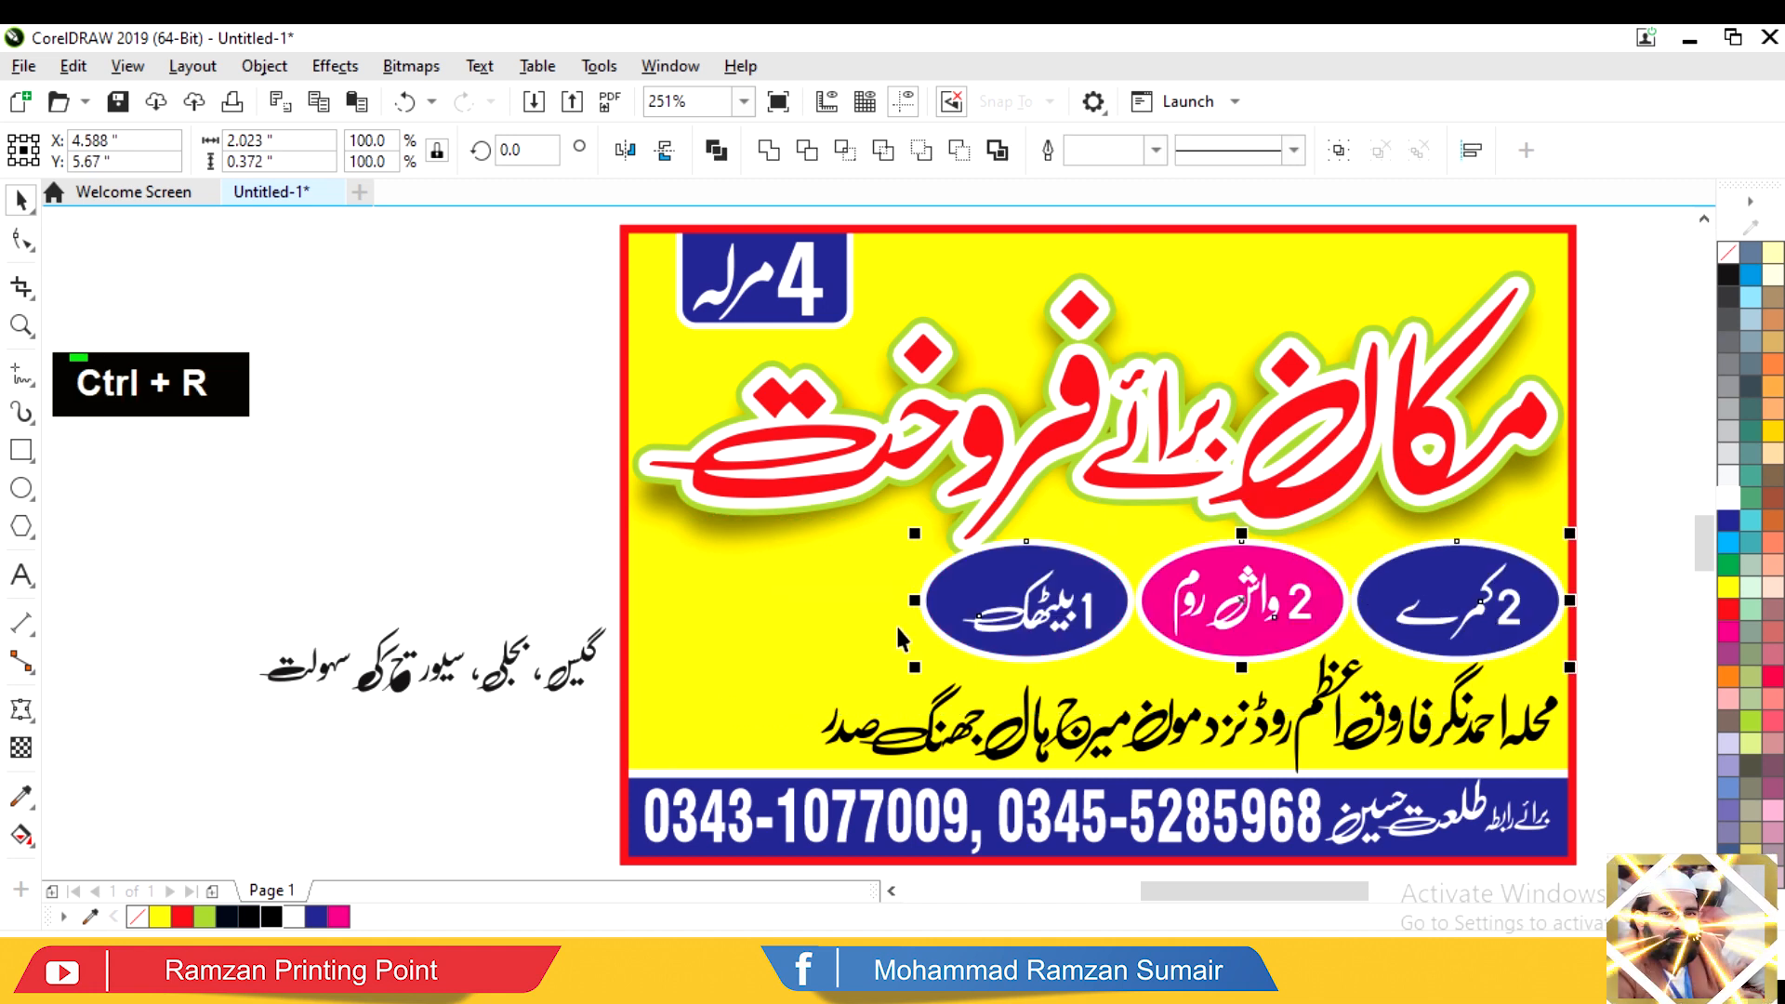
pyautogui.moveTo(914, 602); pyautogui.dragTo(828, 601)
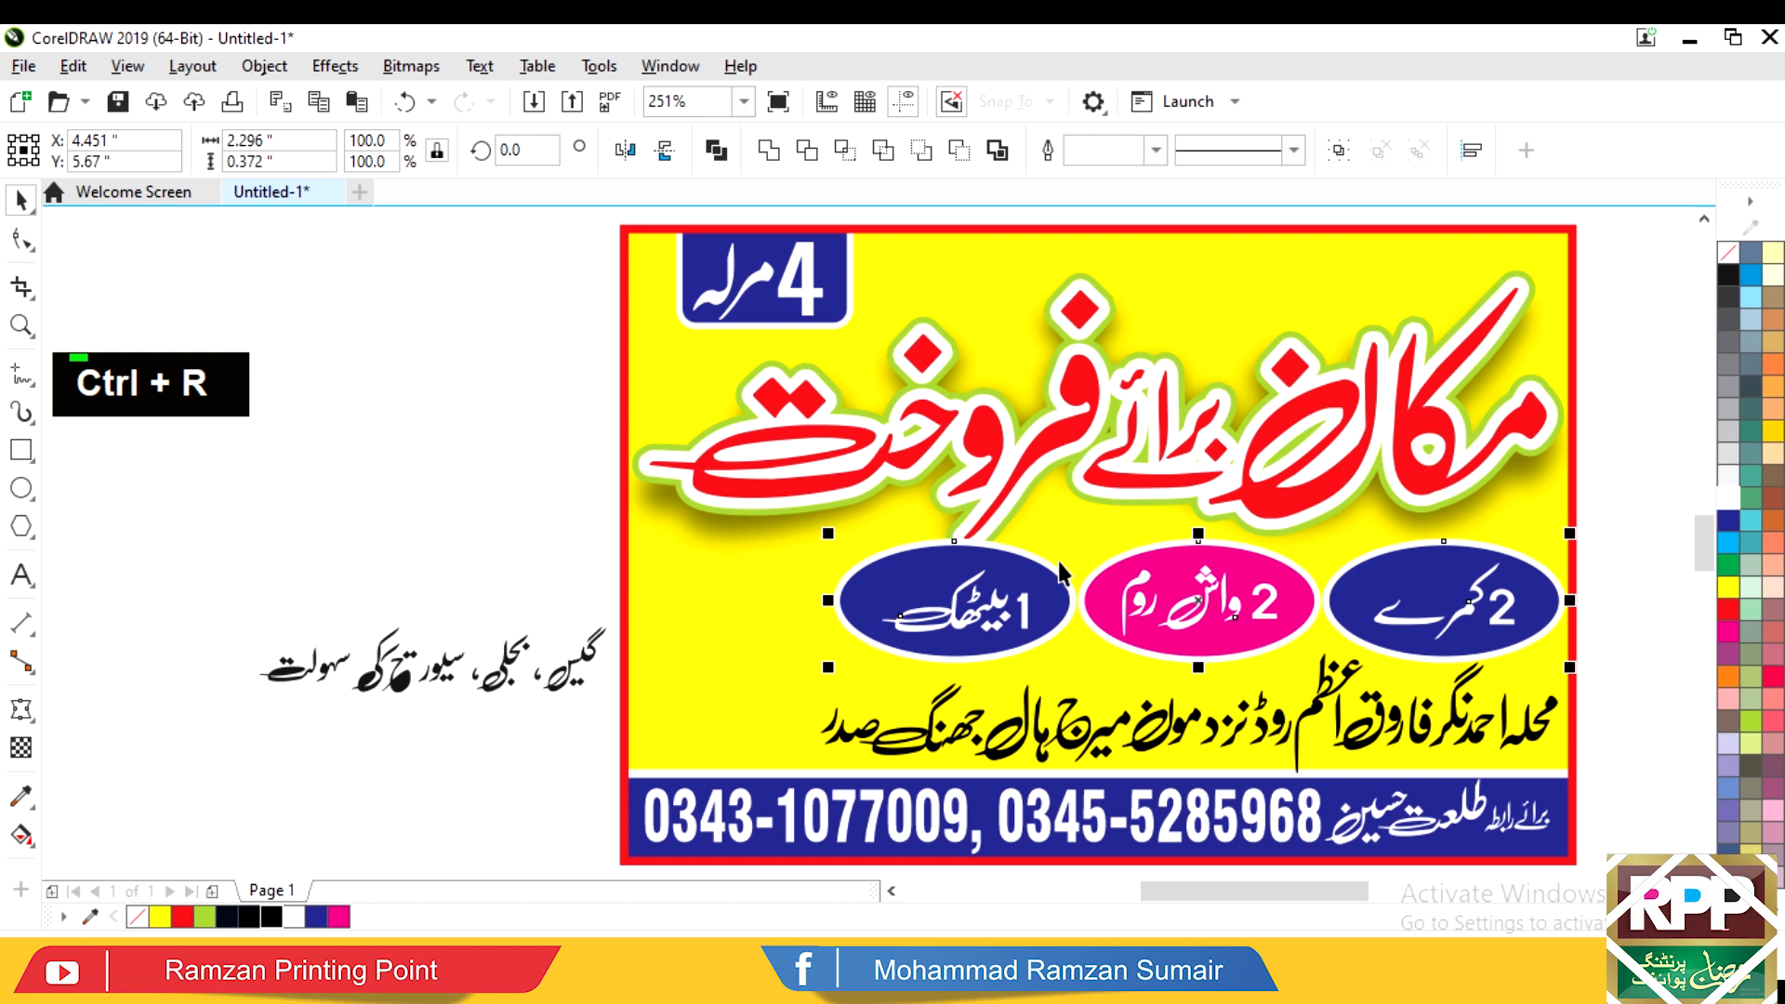
pyautogui.moveTo(1127, 607); pyautogui.dragTo(1127, 612)
pyautogui.hotkey('ctrl', '1')
# Step: Bring the headline with its shadow in front of the ellipses inside the PowerClip
pyautogui.click(717, 583)
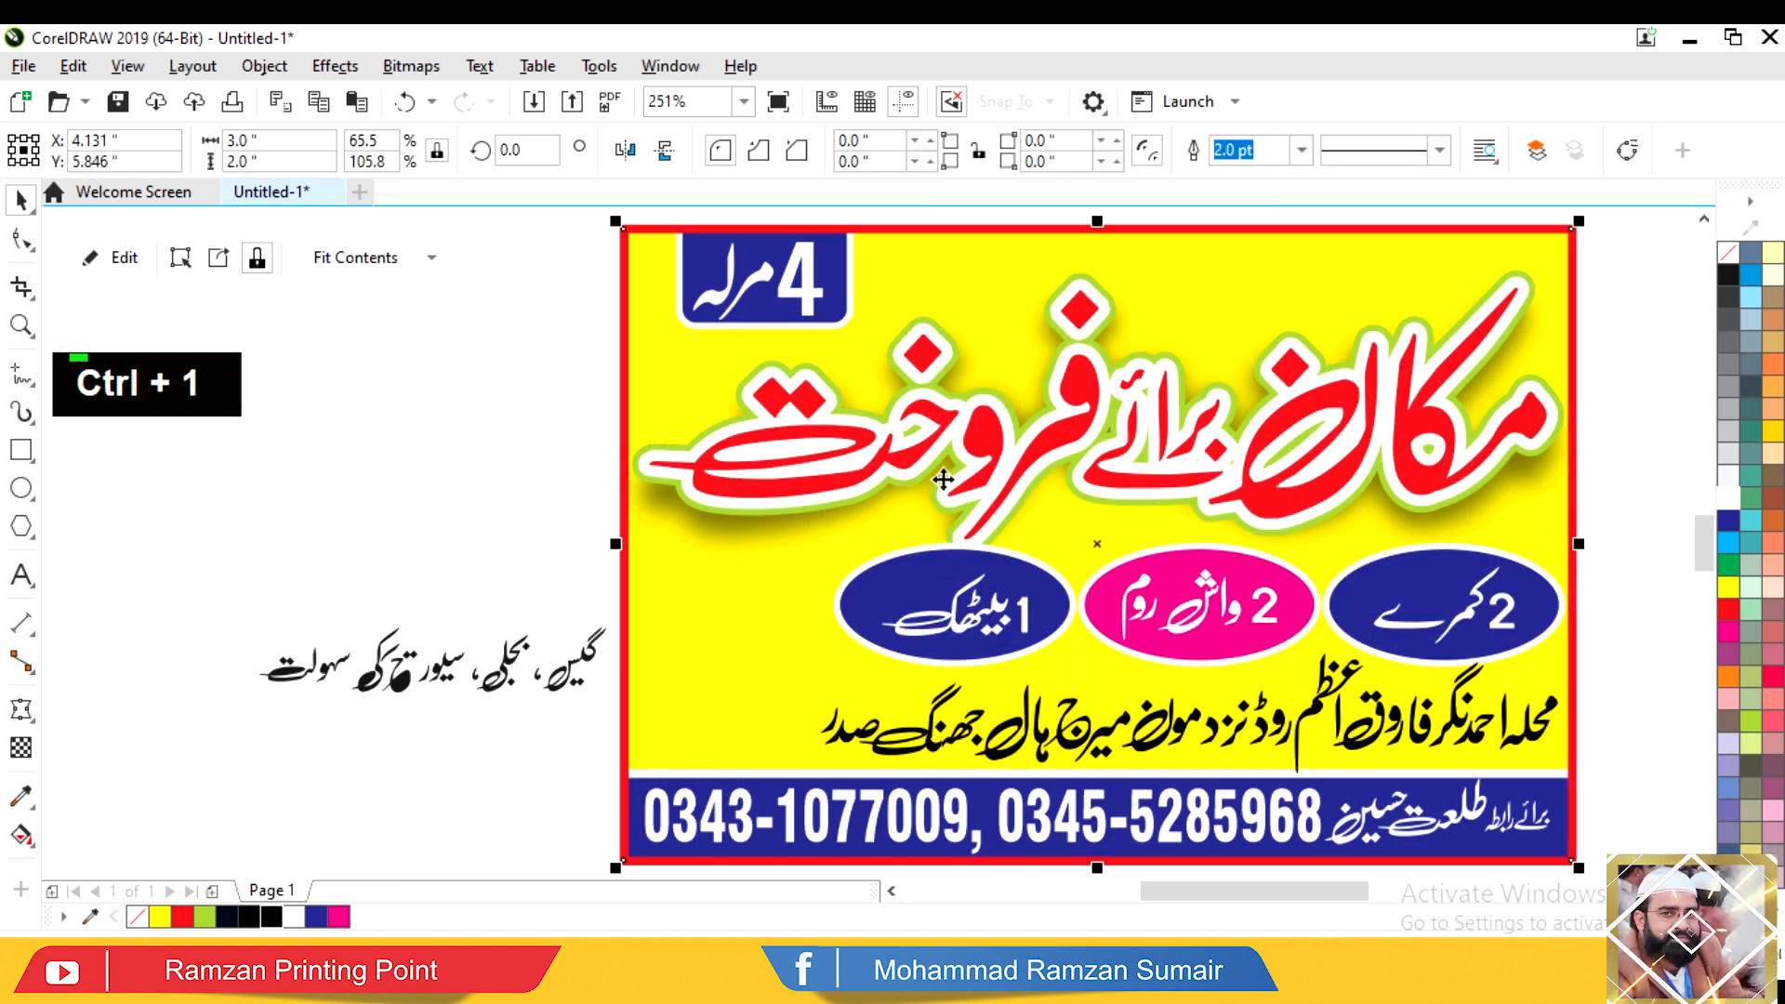
pyautogui.press('e')
pyautogui.keyDown('alt'); pyautogui.click(785, 472); pyautogui.keyUp('alt')
pyautogui.hotkey('shift', 'pageup')
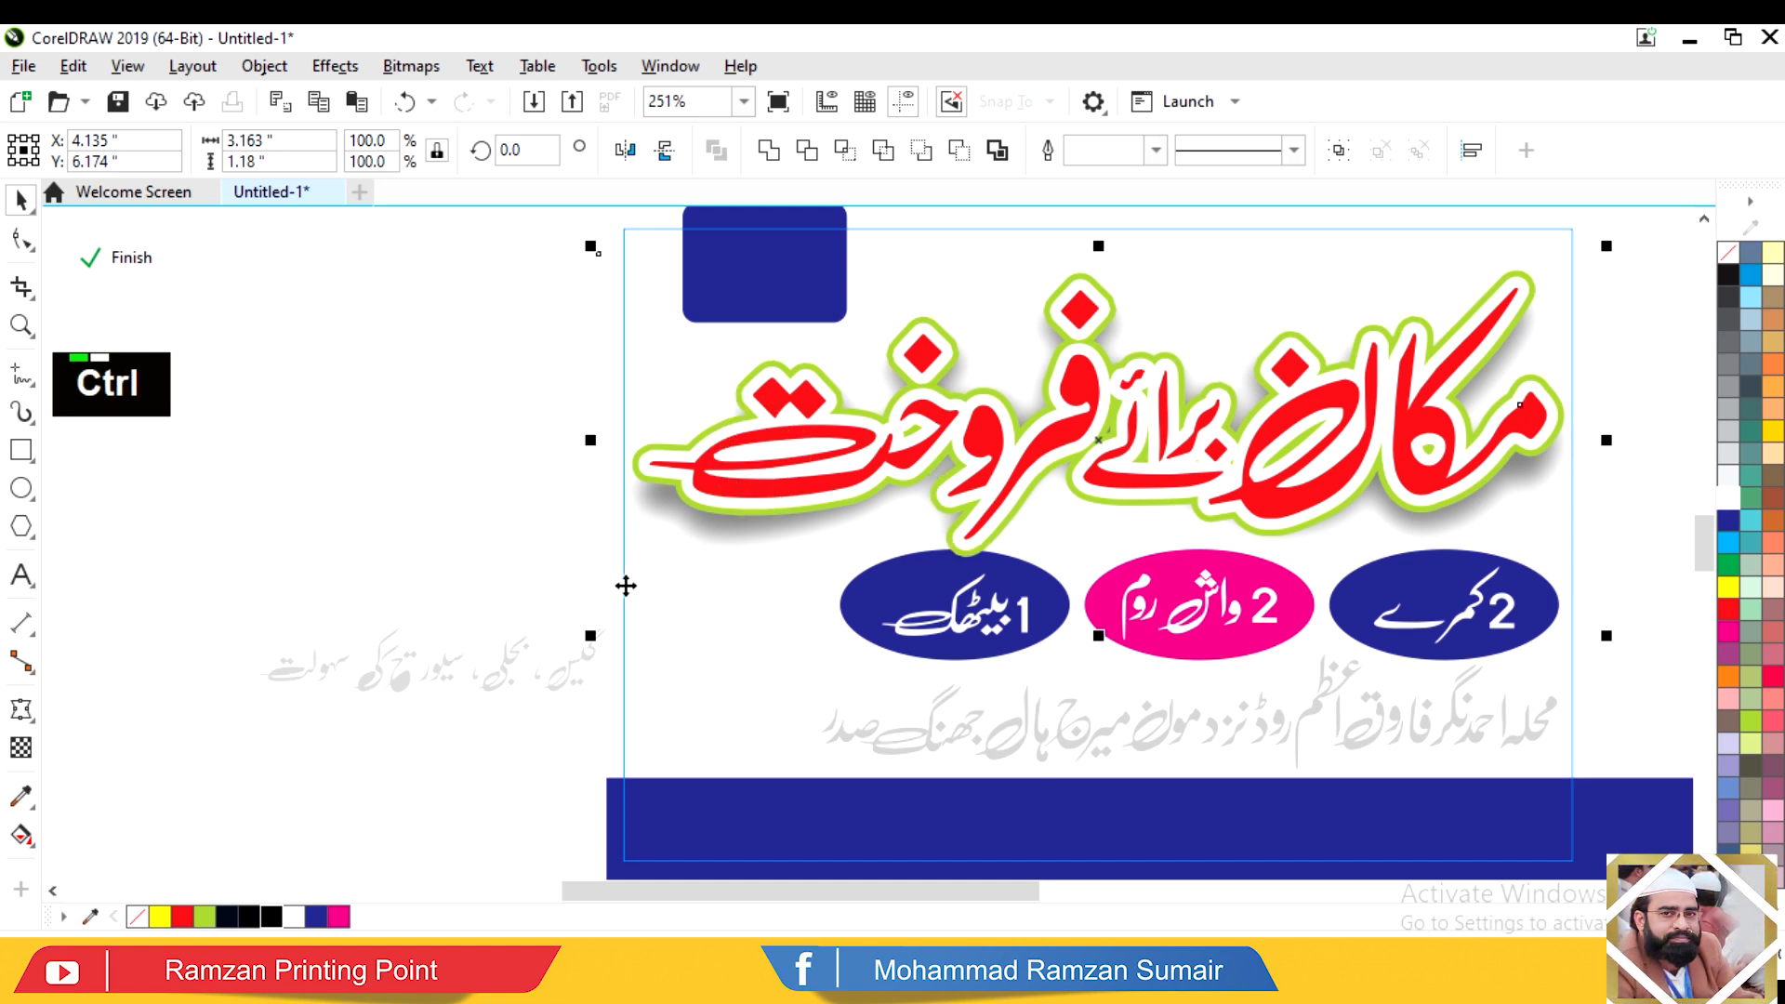
pyautogui.keyDown('ctrl'); pyautogui.click(588, 567); pyautogui.keyUp('ctrl')
pyautogui.click(549, 521)
# Step: Zoom in and select the facilities text line
pyautogui.press('F2')
pyautogui.click(256, 761)
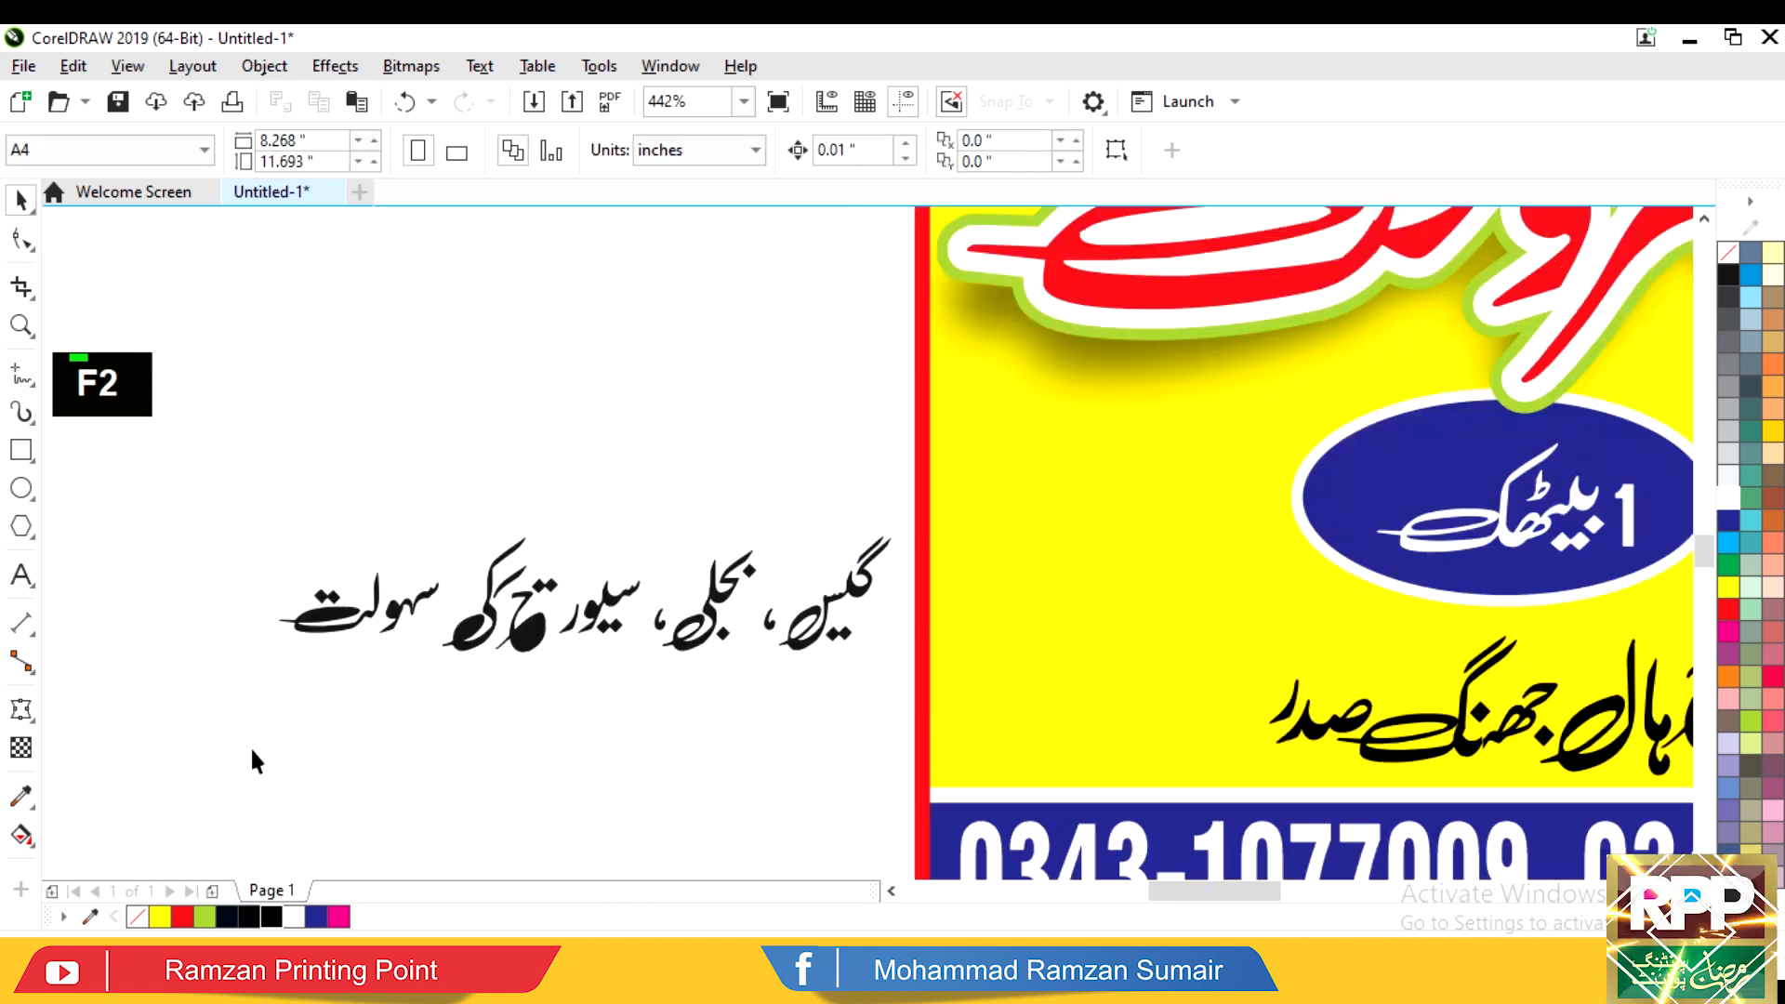
pyautogui.click(503, 600)
# Step: Ungroup the facilities text and reposition the kaf stroke, a letter group and the comma
pyautogui.press('F2')
pyautogui.moveTo(757, 470); pyautogui.dragTo(364, 661)
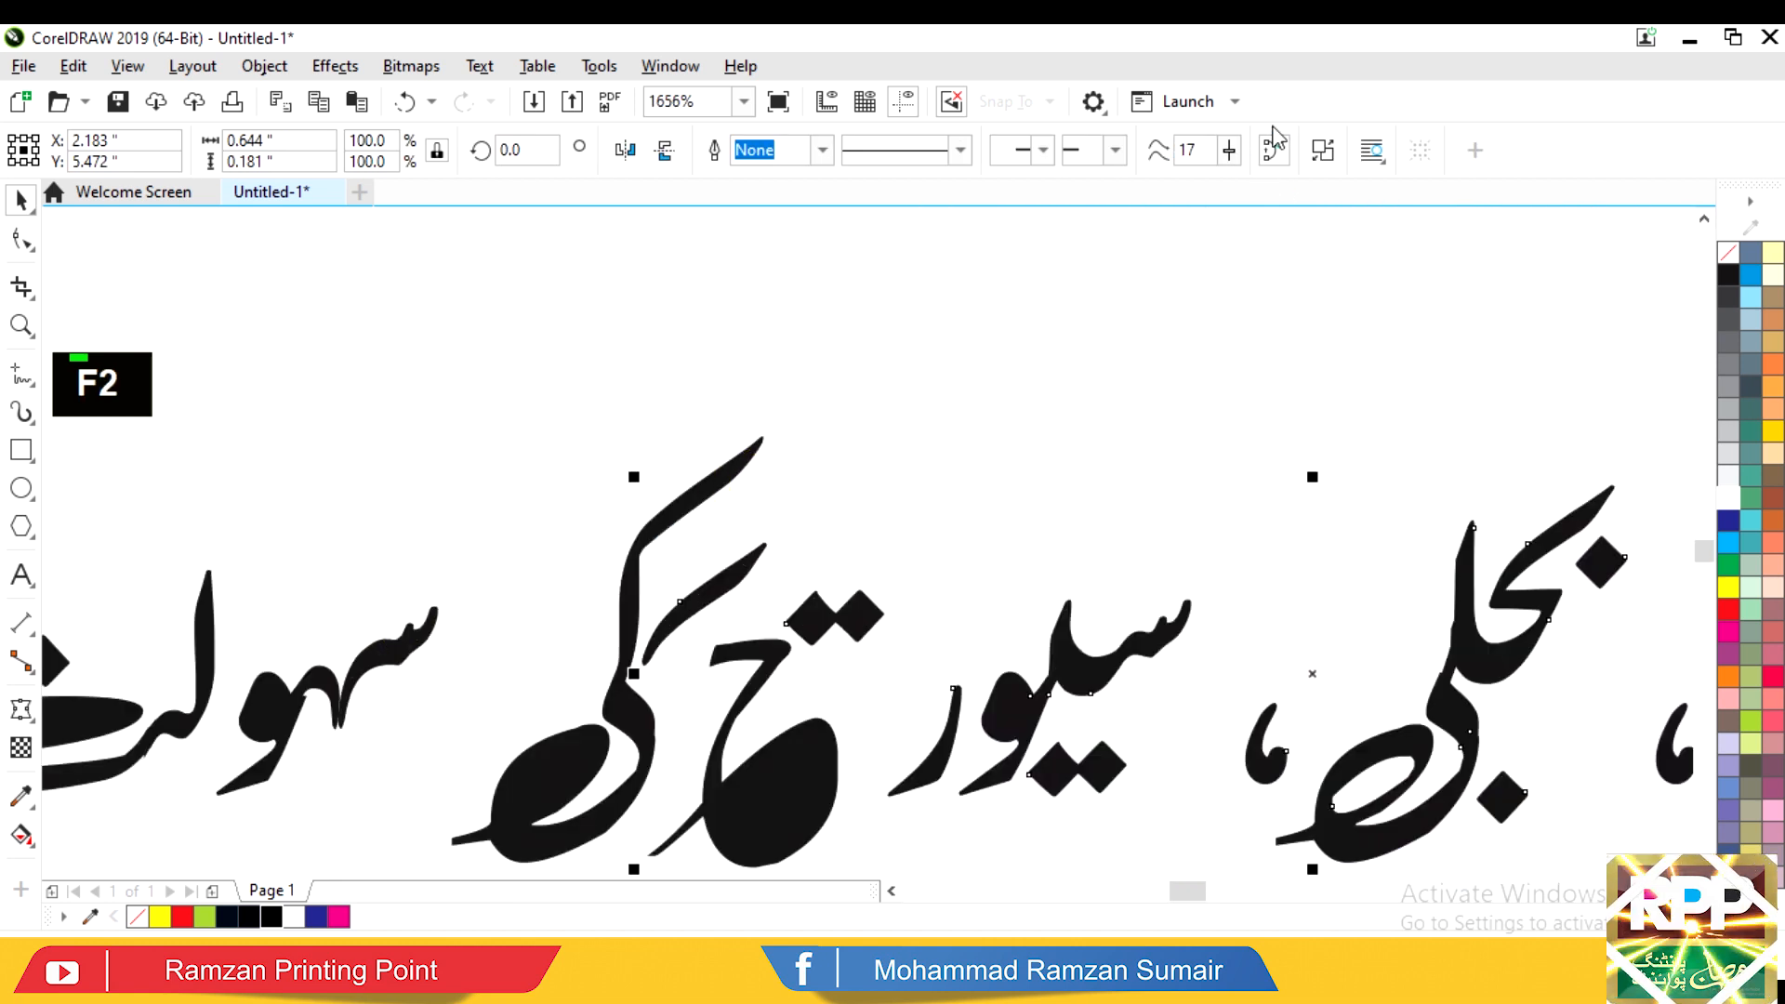
pyautogui.click(1323, 154)
pyautogui.click(1097, 290)
pyautogui.moveTo(709, 594)
pyautogui.mouseDown()
pyautogui.moveTo(777, 571)
pyautogui.moveTo(843, 625)
pyautogui.moveTo(841, 676)
pyautogui.mouseUp()
pyautogui.moveTo(837, 516); pyautogui.dragTo(937, 852)
pyautogui.moveTo(839, 674); pyautogui.dragTo(917, 617)
pyautogui.moveTo(1263, 765); pyautogui.dragTo(1201, 696)
pyautogui.moveTo(1371, 478); pyautogui.dragTo(1206, 478)
pyautogui.moveTo(1466, 434); pyautogui.dragTo(1016, 709)
pyautogui.press('Escape')
# Step: Rearrange the words گیس, کی and سہولت along the facilities line
pyautogui.press('F3')
pyautogui.click(1259, 704)
pyautogui.moveTo(1174, 668); pyautogui.dragTo(1172, 675)
pyautogui.keyDown('alt'); pyautogui.click(1299, 521); pyautogui.keyUp('alt')
pyautogui.moveTo(1419, 679); pyautogui.dragTo(1285, 644)
pyautogui.moveTo(778, 762); pyautogui.dragTo(777, 762)
pyautogui.moveTo(750, 686); pyautogui.dragTo(783, 685)
pyautogui.moveTo(317, 569); pyautogui.dragTo(651, 730)
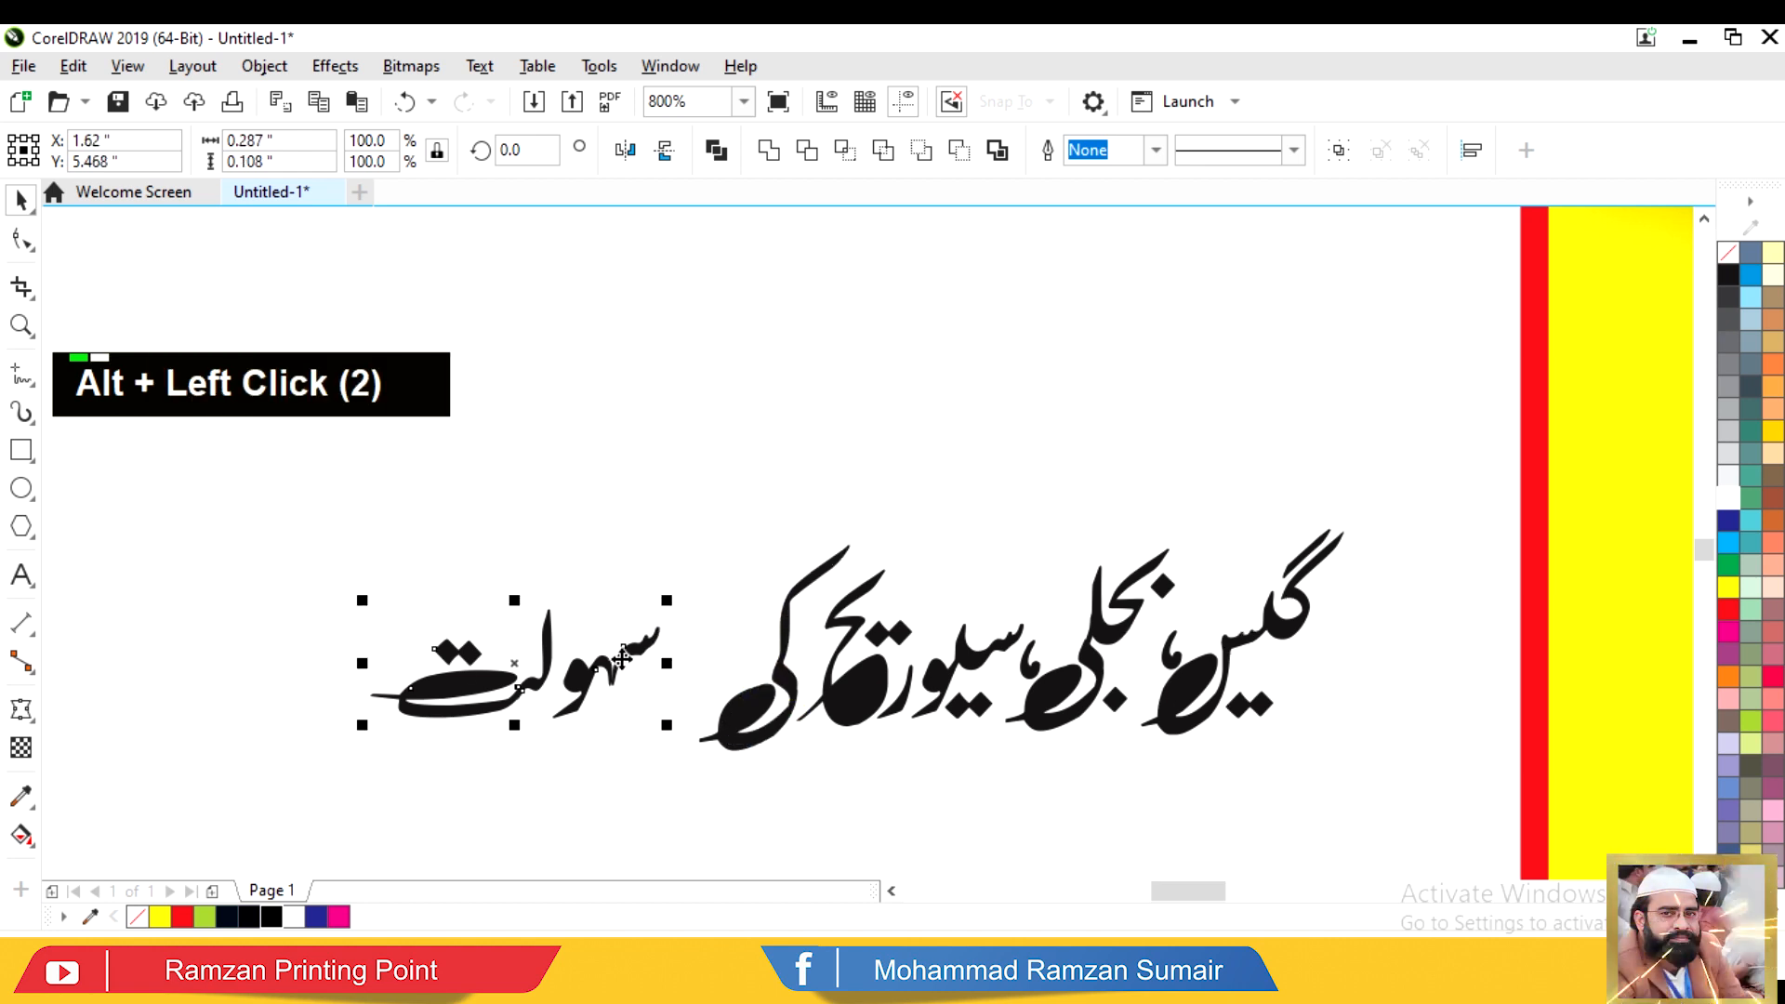
pyautogui.moveTo(662, 649); pyautogui.dragTo(662, 649)
pyautogui.moveTo(658, 549); pyautogui.dragTo(563, 698)
# Step: Combine the facilities line into one curve and move it onto the poster's left
pyautogui.moveTo(430, 829); pyautogui.dragTo(1299, 582)
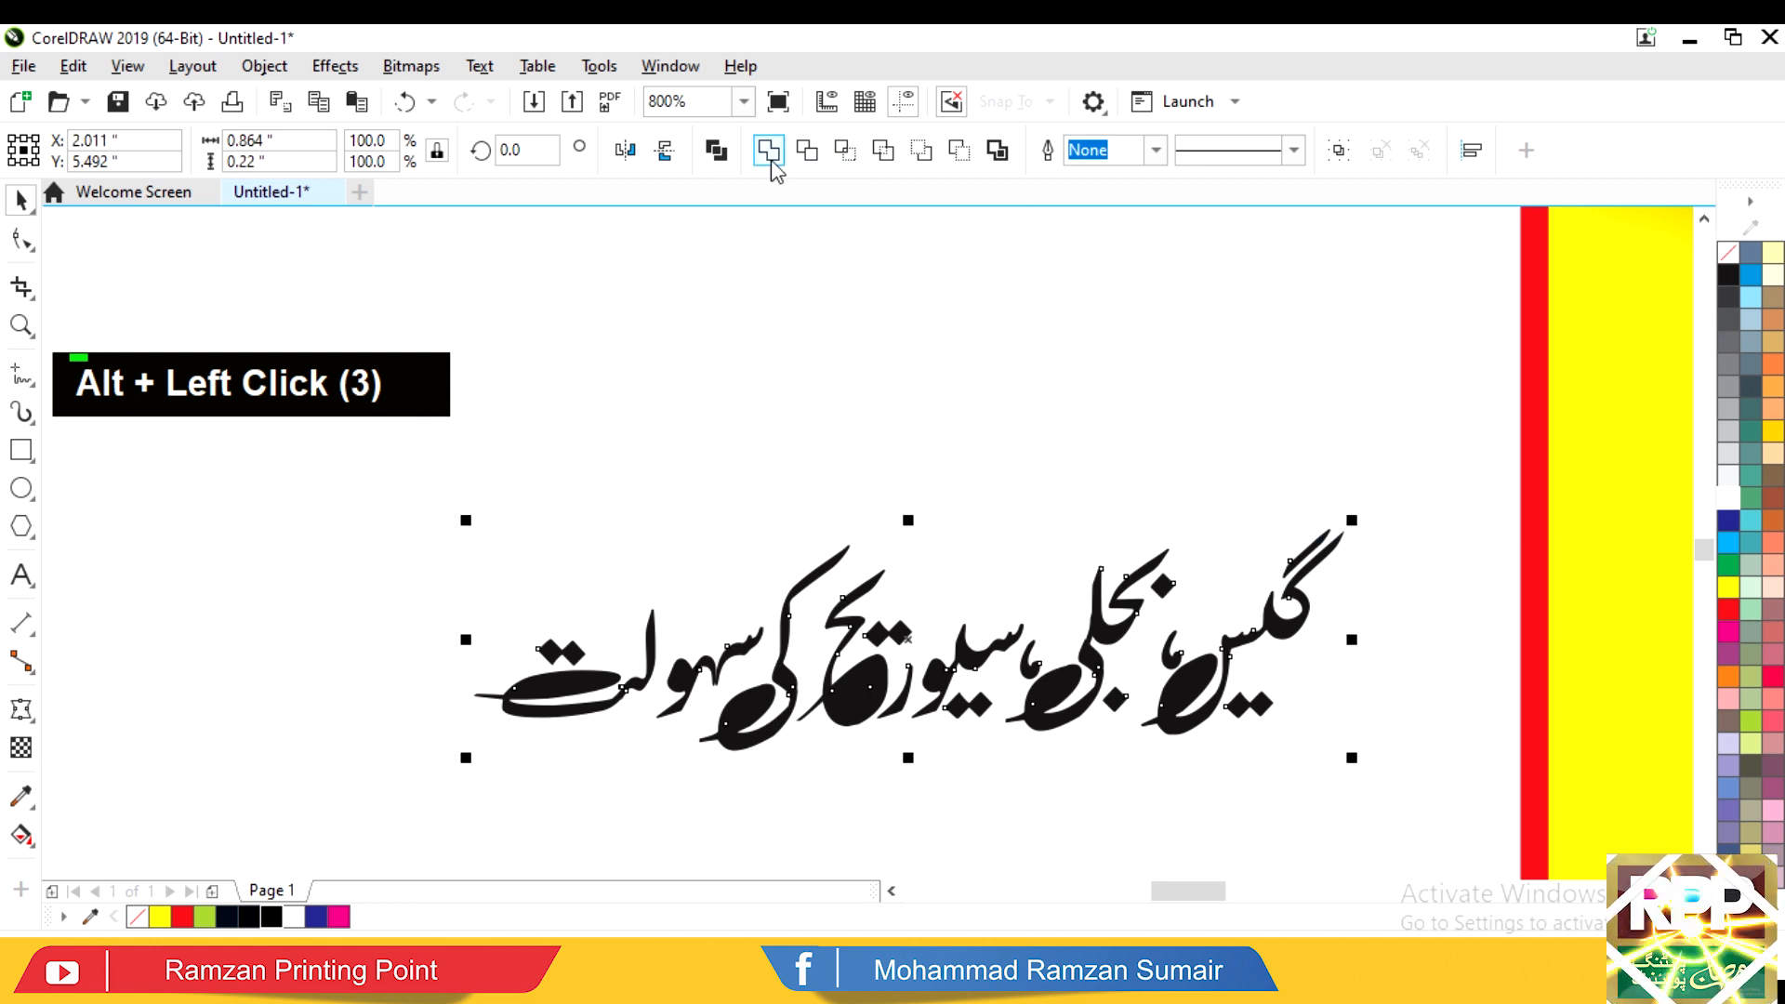
pyautogui.click(716, 149)
pyautogui.press('F4')
pyautogui.moveTo(455, 663); pyautogui.dragTo(664, 612)
pyautogui.press('F2')
pyautogui.moveTo(1135, 496); pyautogui.dragTo(484, 872)
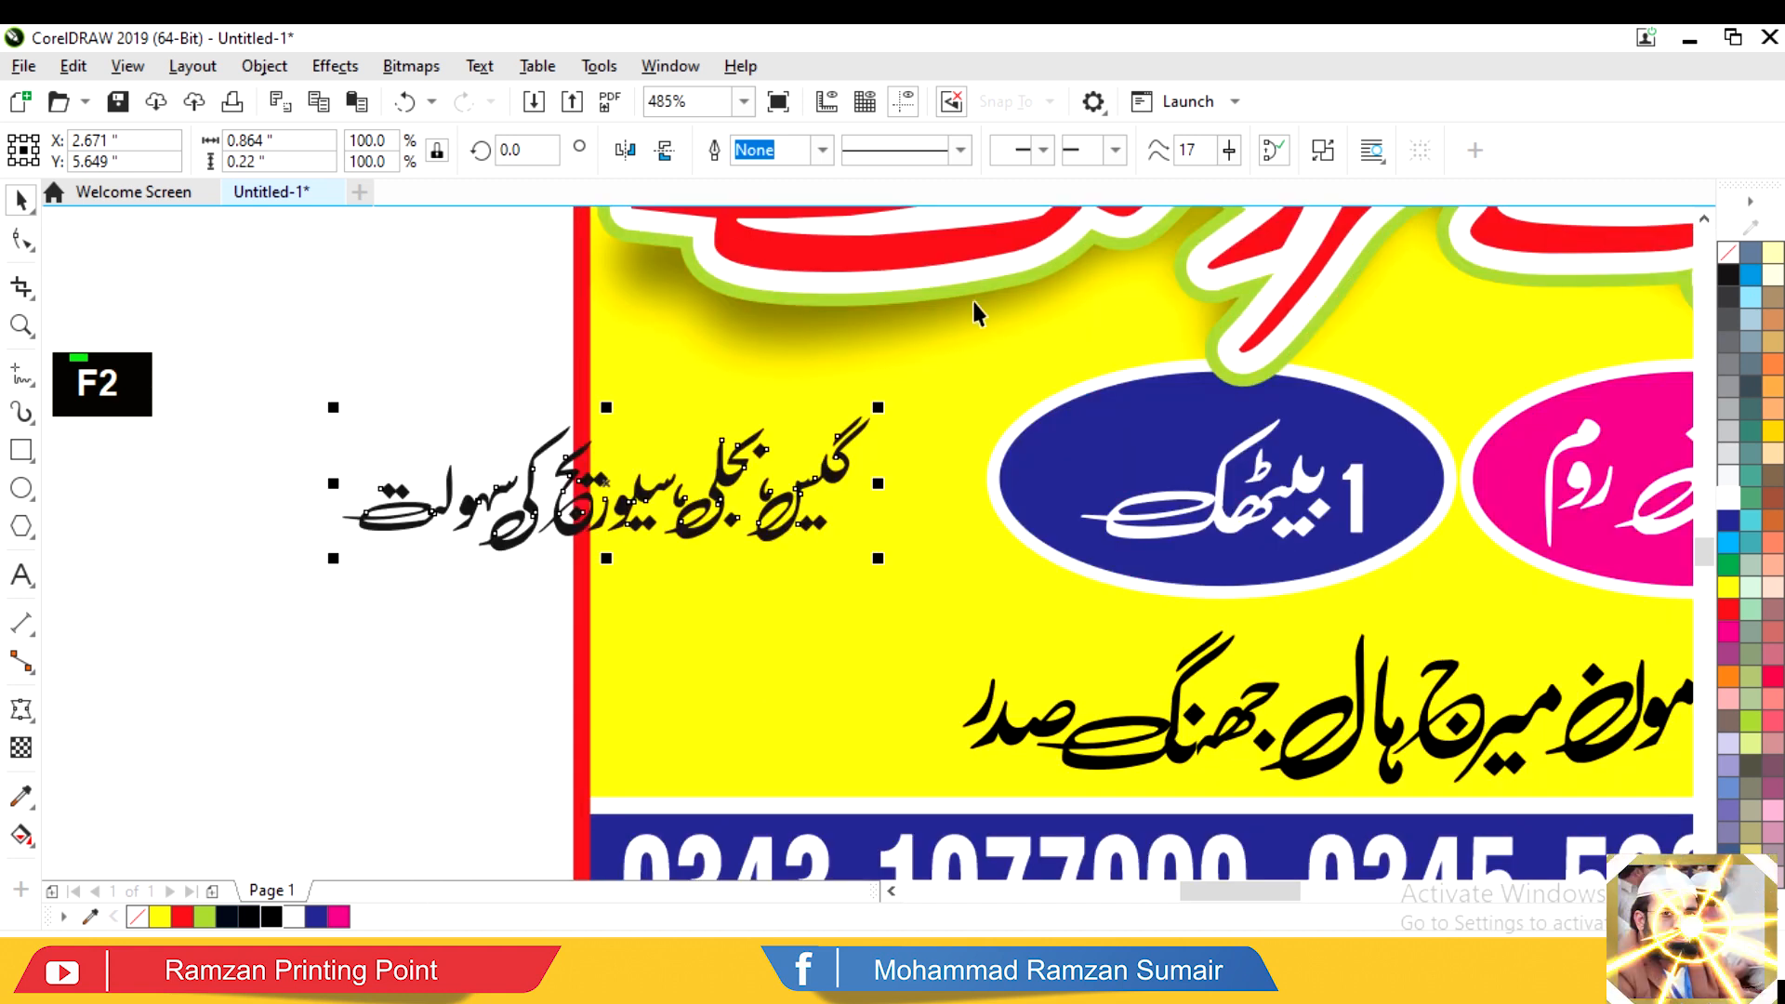
pyautogui.moveTo(831, 484); pyautogui.dragTo(903, 442)
# Step: Undo, convert the facilities text to curves, and shift the left glyph pieces down-right
pyautogui.hotkey('ctrl', 'z')
pyautogui.hotkey('ctrl', 'z')
pyautogui.hotkey('ctrl', 'z')
pyautogui.hotkey('ctrl', 'z')
pyautogui.hotkey('ctrl', 'z')
pyautogui.hotkey('ctrl', 'z')
pyautogui.hotkey('ctrl', 'q')
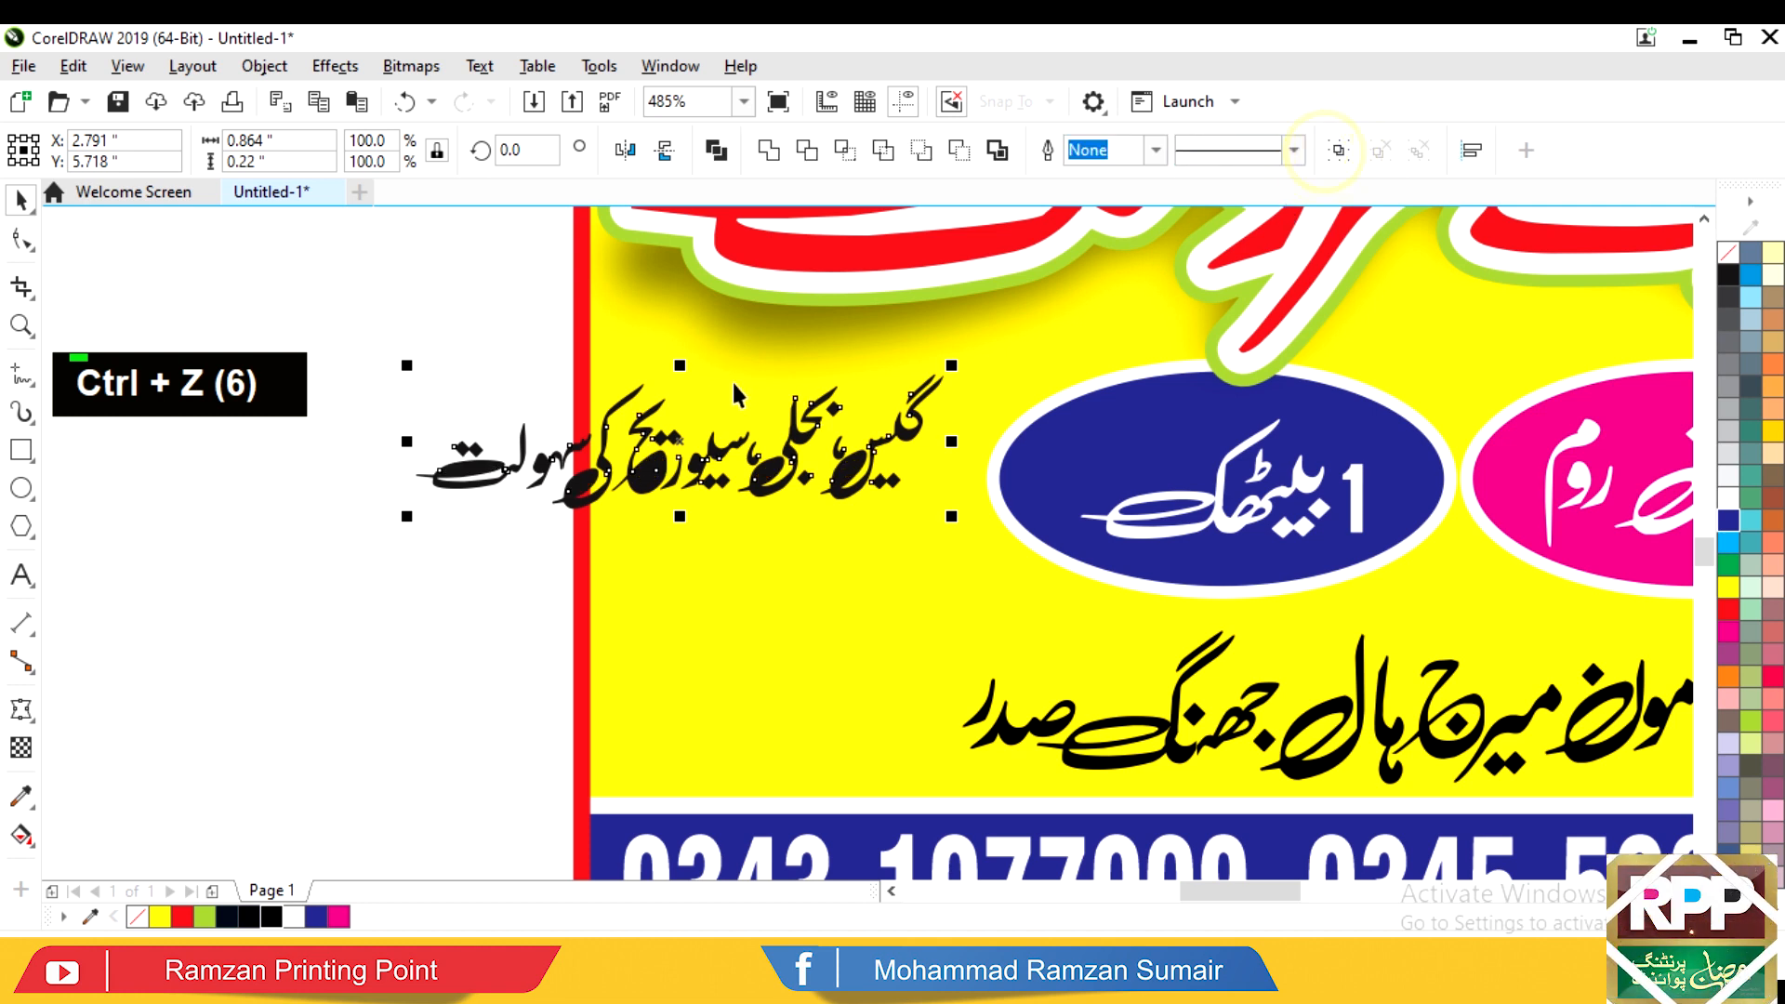
pyautogui.keyDown('alt'); pyautogui.click(398, 328); pyautogui.keyUp('alt')
pyautogui.moveTo(620, 562); pyautogui.dragTo(640, 568)
pyautogui.keyDown('shift'); pyautogui.click(628, 397); pyautogui.keyUp('shift')
pyautogui.moveTo(631, 397)
pyautogui.mouseDown()
pyautogui.moveTo(839, 571)
pyautogui.moveTo(819, 656)
pyautogui.mouseUp()
# Step: Move the left word onto its own line, combine its pieces, delete the stray fragment, and centre
pyautogui.moveTo(535, 336); pyautogui.dragTo(749, 544)
pyautogui.moveTo(728, 449); pyautogui.dragTo(781, 626)
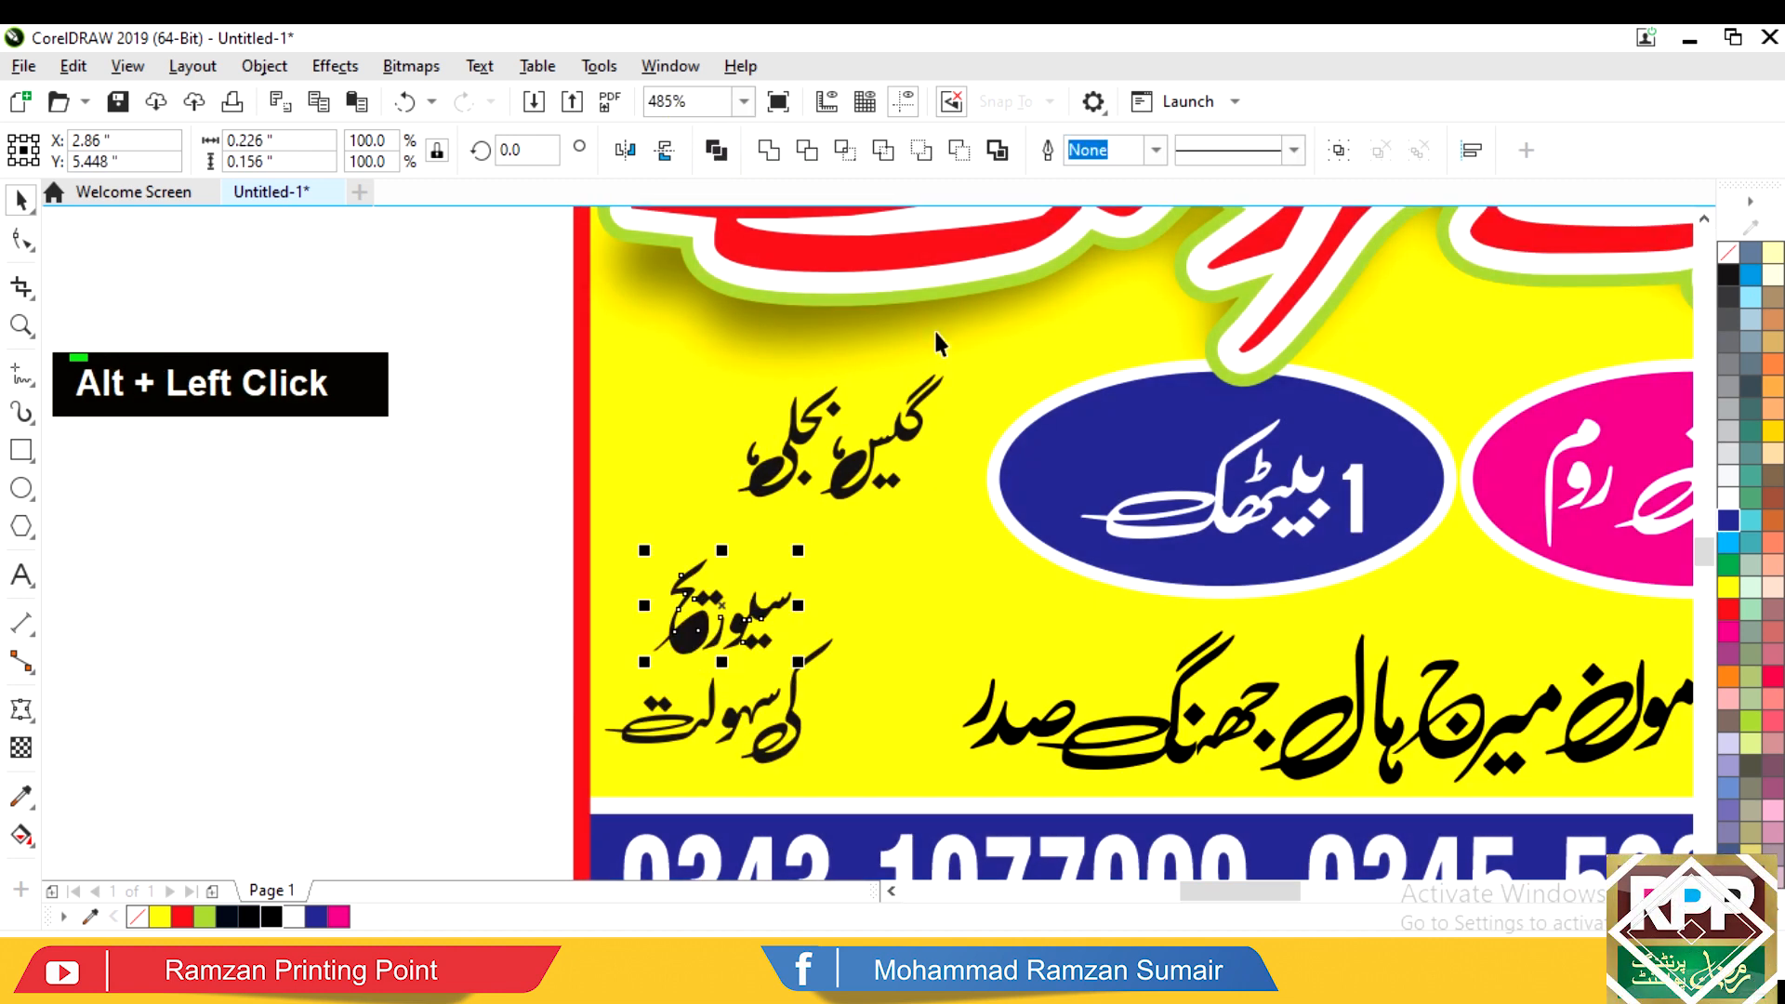
pyautogui.click(718, 151)
pyautogui.press('Delete')
pyautogui.moveTo(650, 538); pyautogui.dragTo(487, 829)
pyautogui.press('c')
pyautogui.press('Escape')
# Step: Stack سیوریج and کی سہولت under گیس بجلی, centre-align them, and draw a surrounding rectangle
pyautogui.moveTo(873, 637); pyautogui.dragTo(873, 583)
pyautogui.moveTo(921, 727); pyautogui.dragTo(903, 674)
pyautogui.moveTo(981, 327); pyautogui.dragTo(613, 732)
pyautogui.press('c')
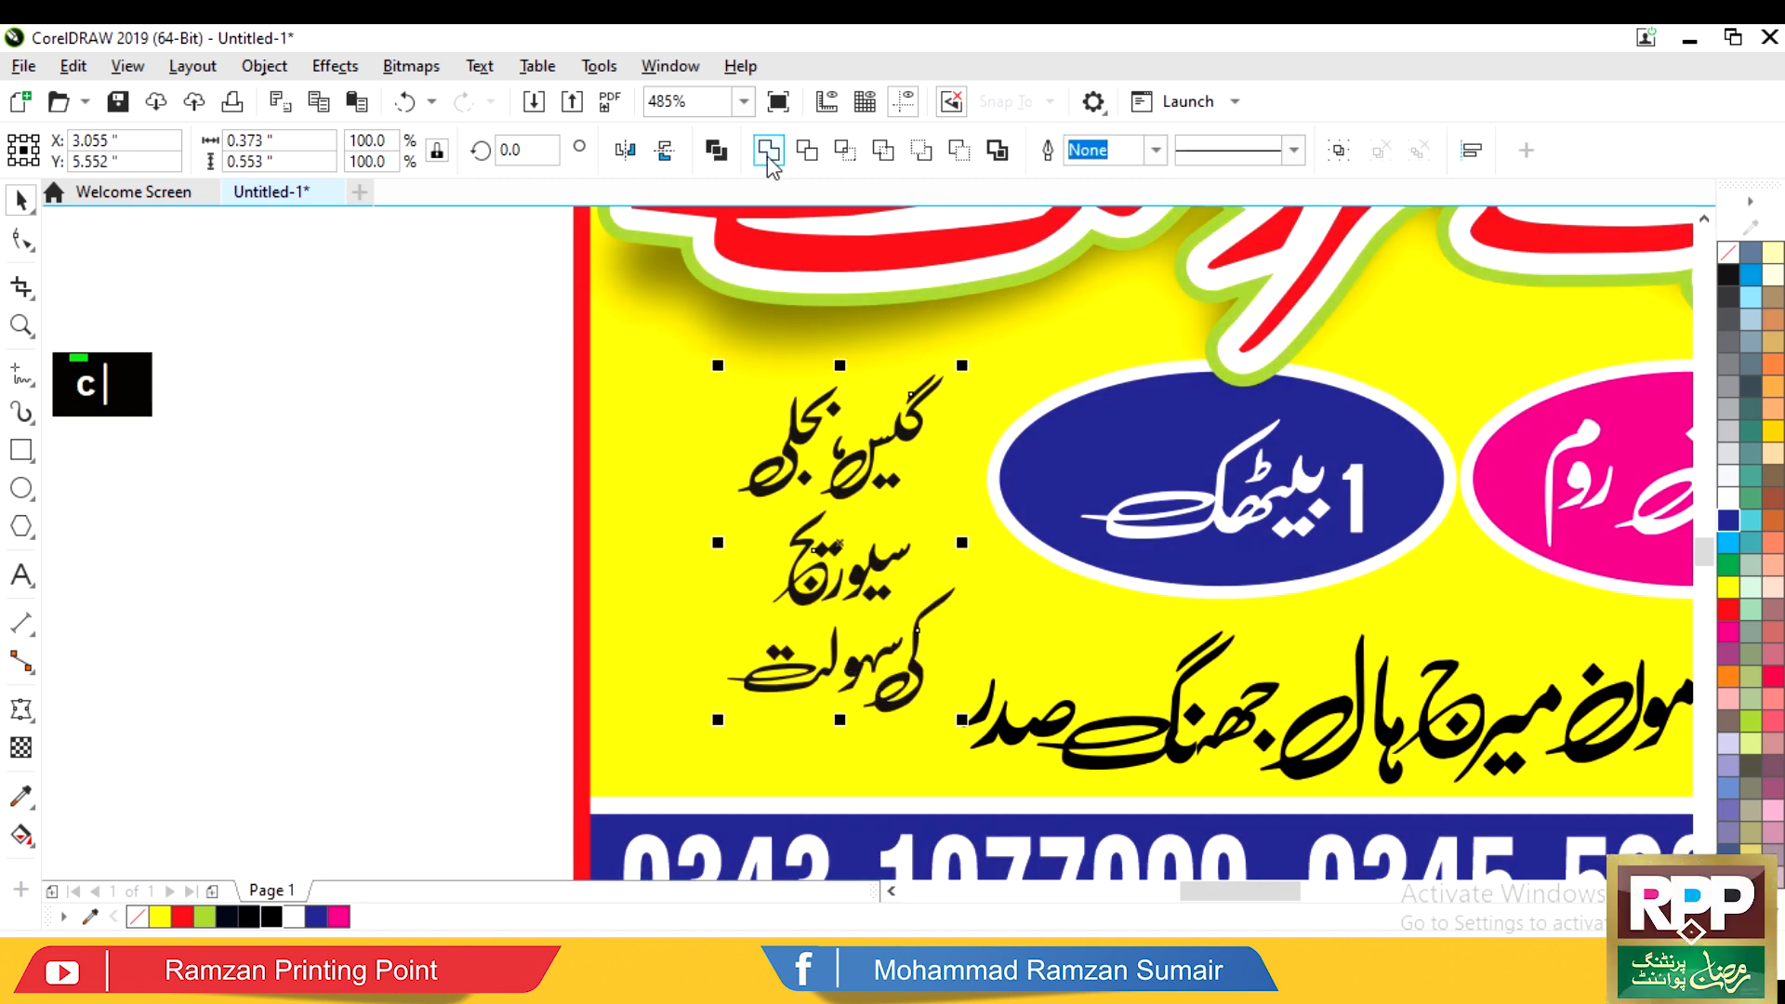
pyautogui.press('F6')
pyautogui.moveTo(634, 336); pyautogui.dragTo(951, 827)
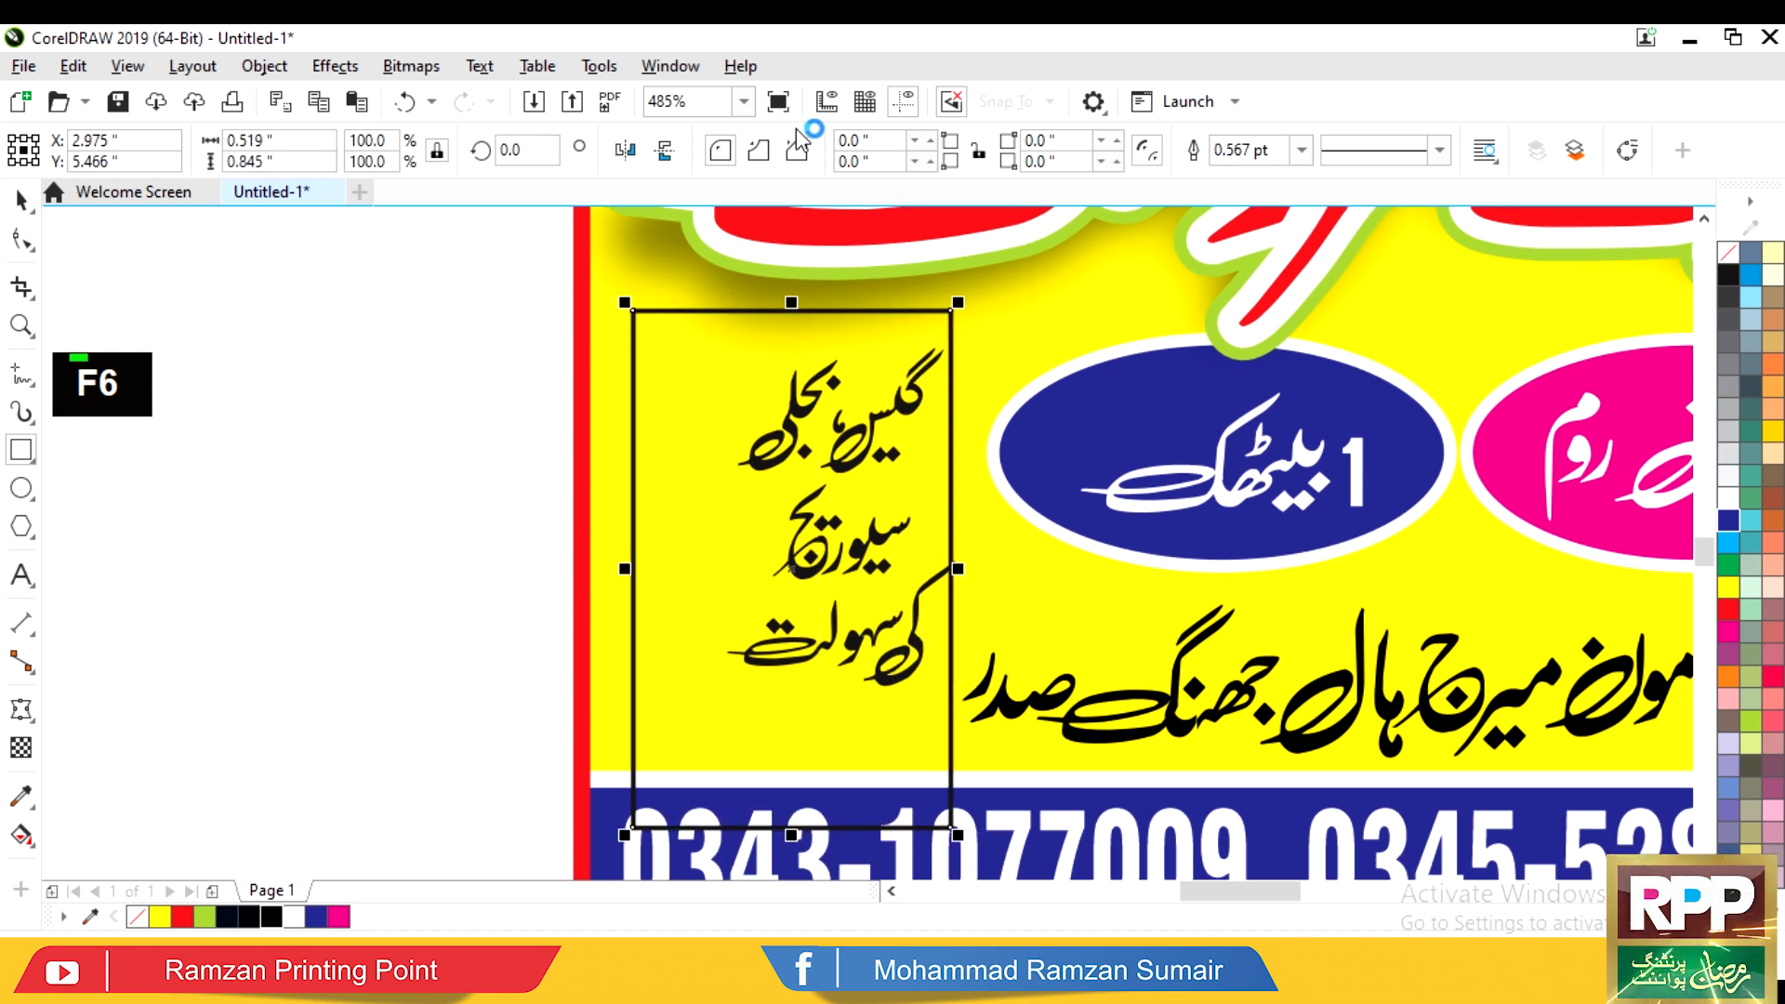
# Step: Set the rectangle's top-left and top-right corner radii to 100 for an arched top
pyautogui.click(889, 142)
pyautogui.write('100')
pyautogui.press('Tab')
pyautogui.press('Tab')
pyautogui.write('100')
pyautogui.press('Return')
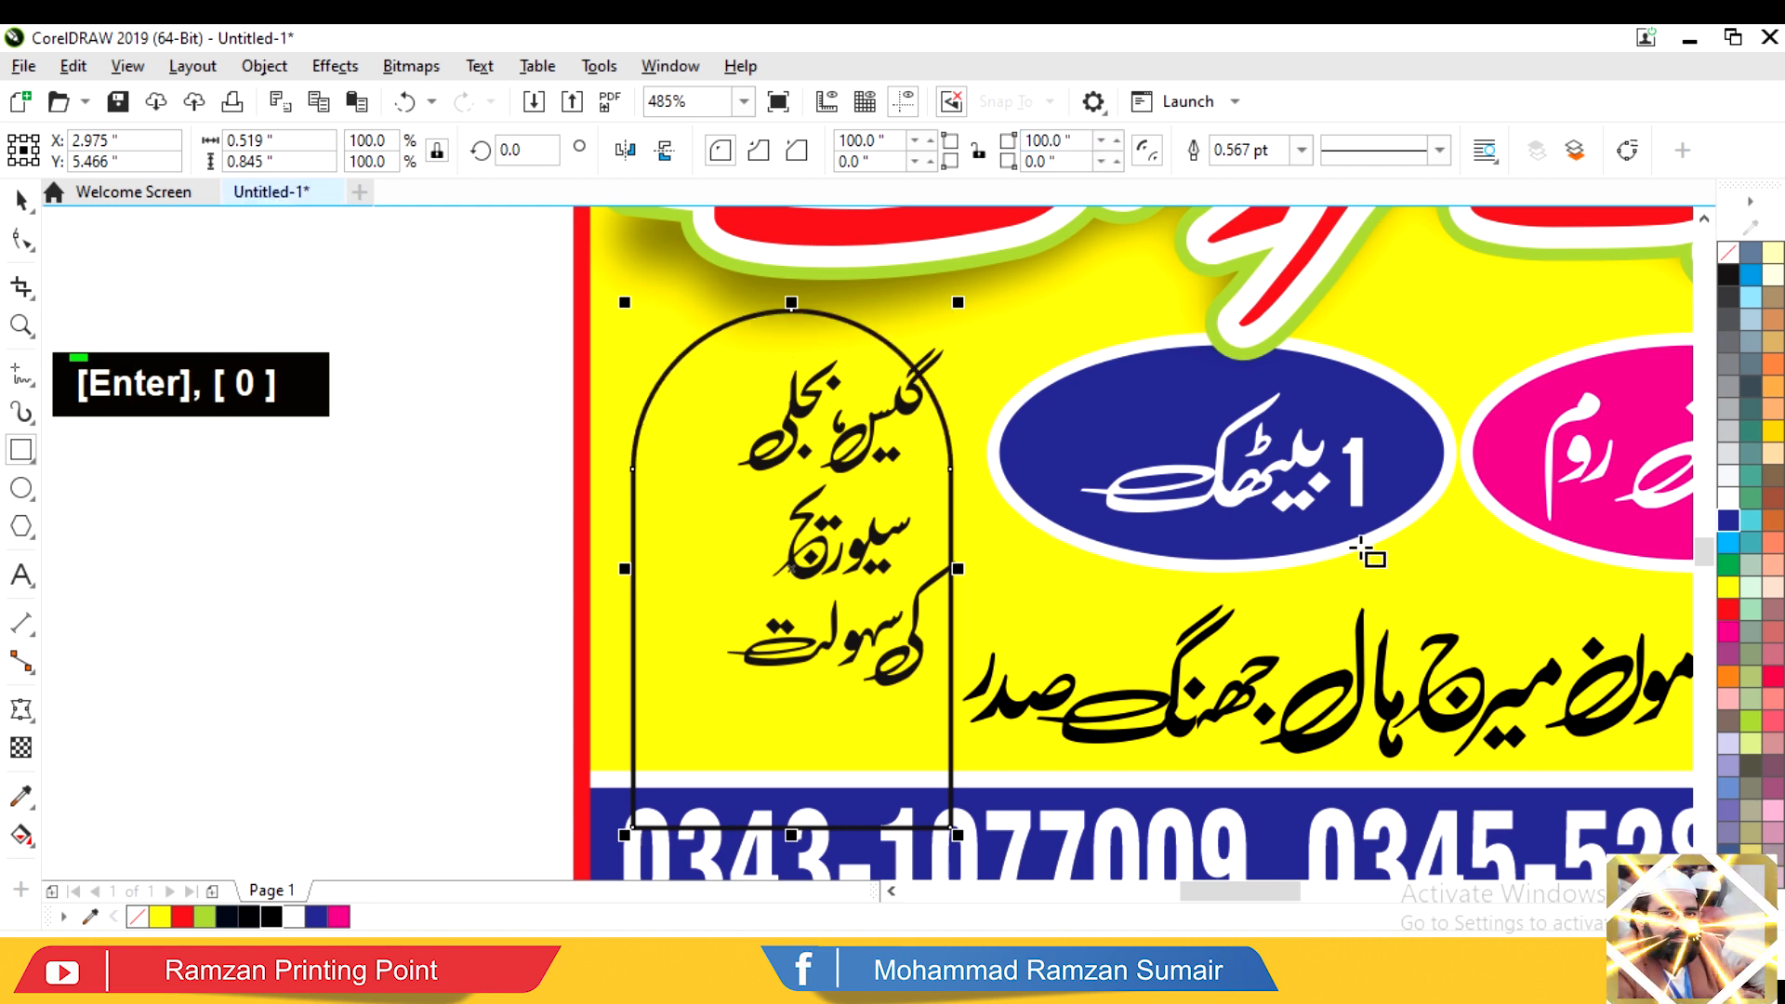
pyautogui.press('Tab')
# Step: Give the arch a white 2 pt outline
pyautogui.press('F12')
pyautogui.press('Return')
pyautogui.press('Tab')
pyautogui.press('F12')
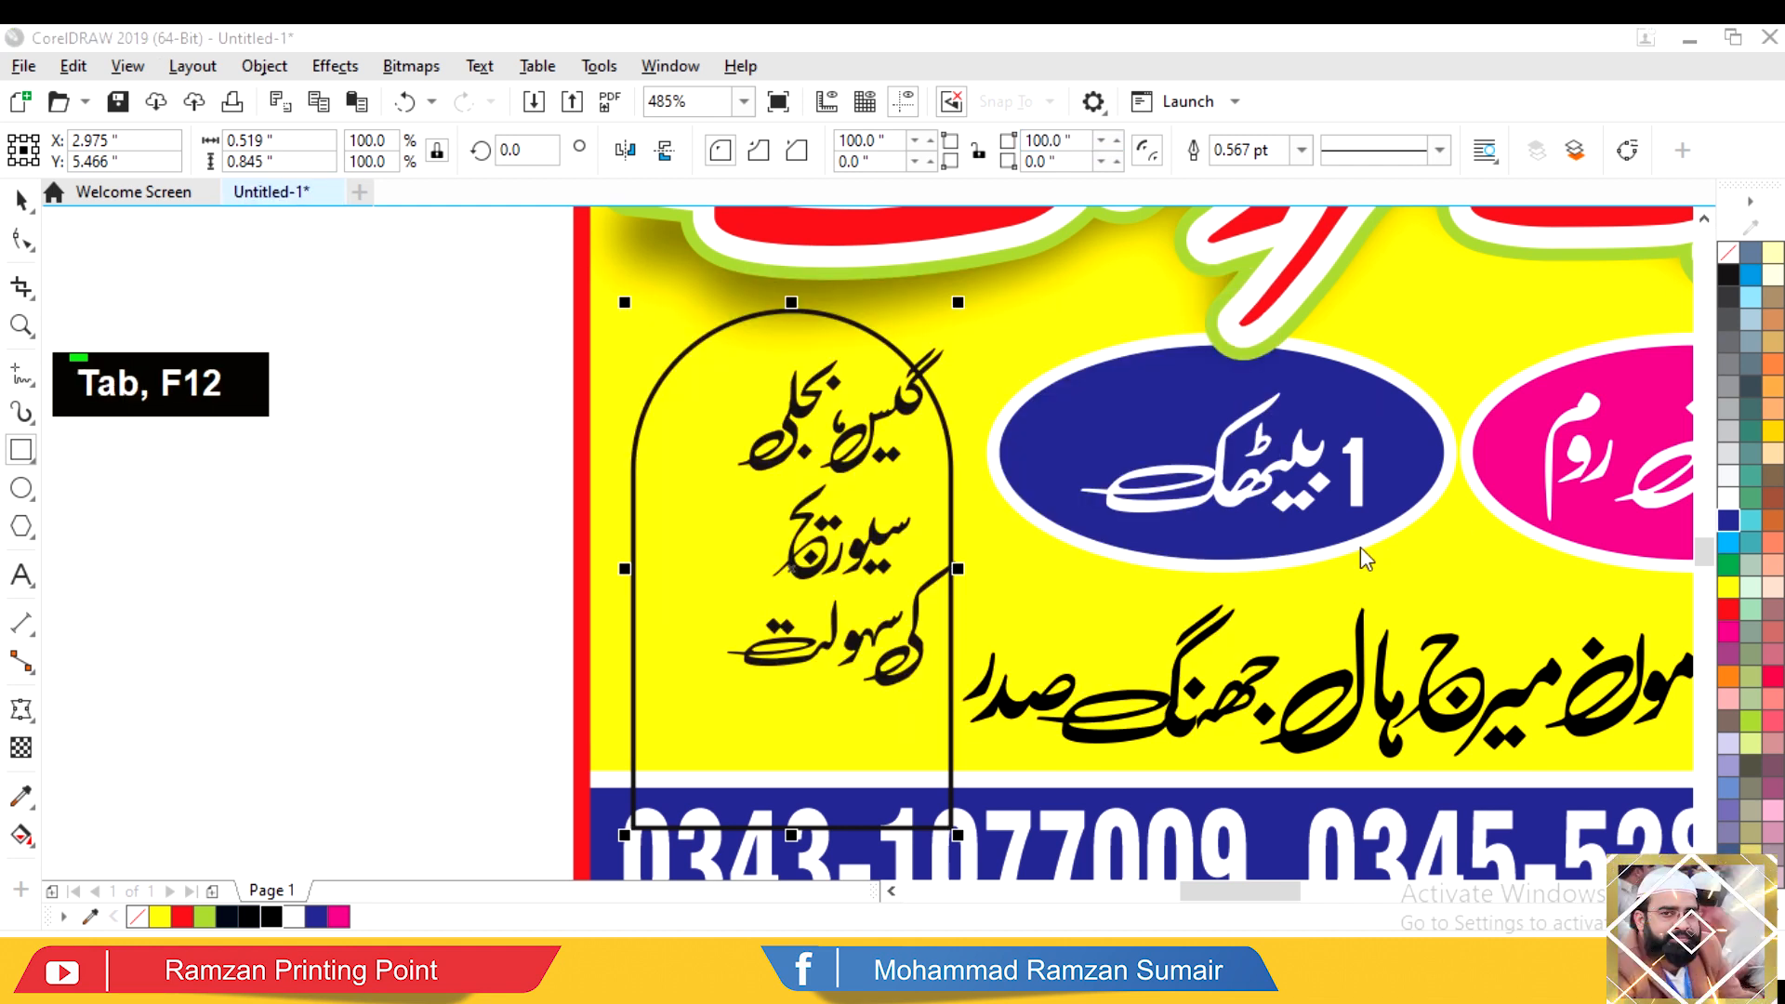
pyautogui.write('2')
pyautogui.press('Return')
pyautogui.rightClick(1727, 547)
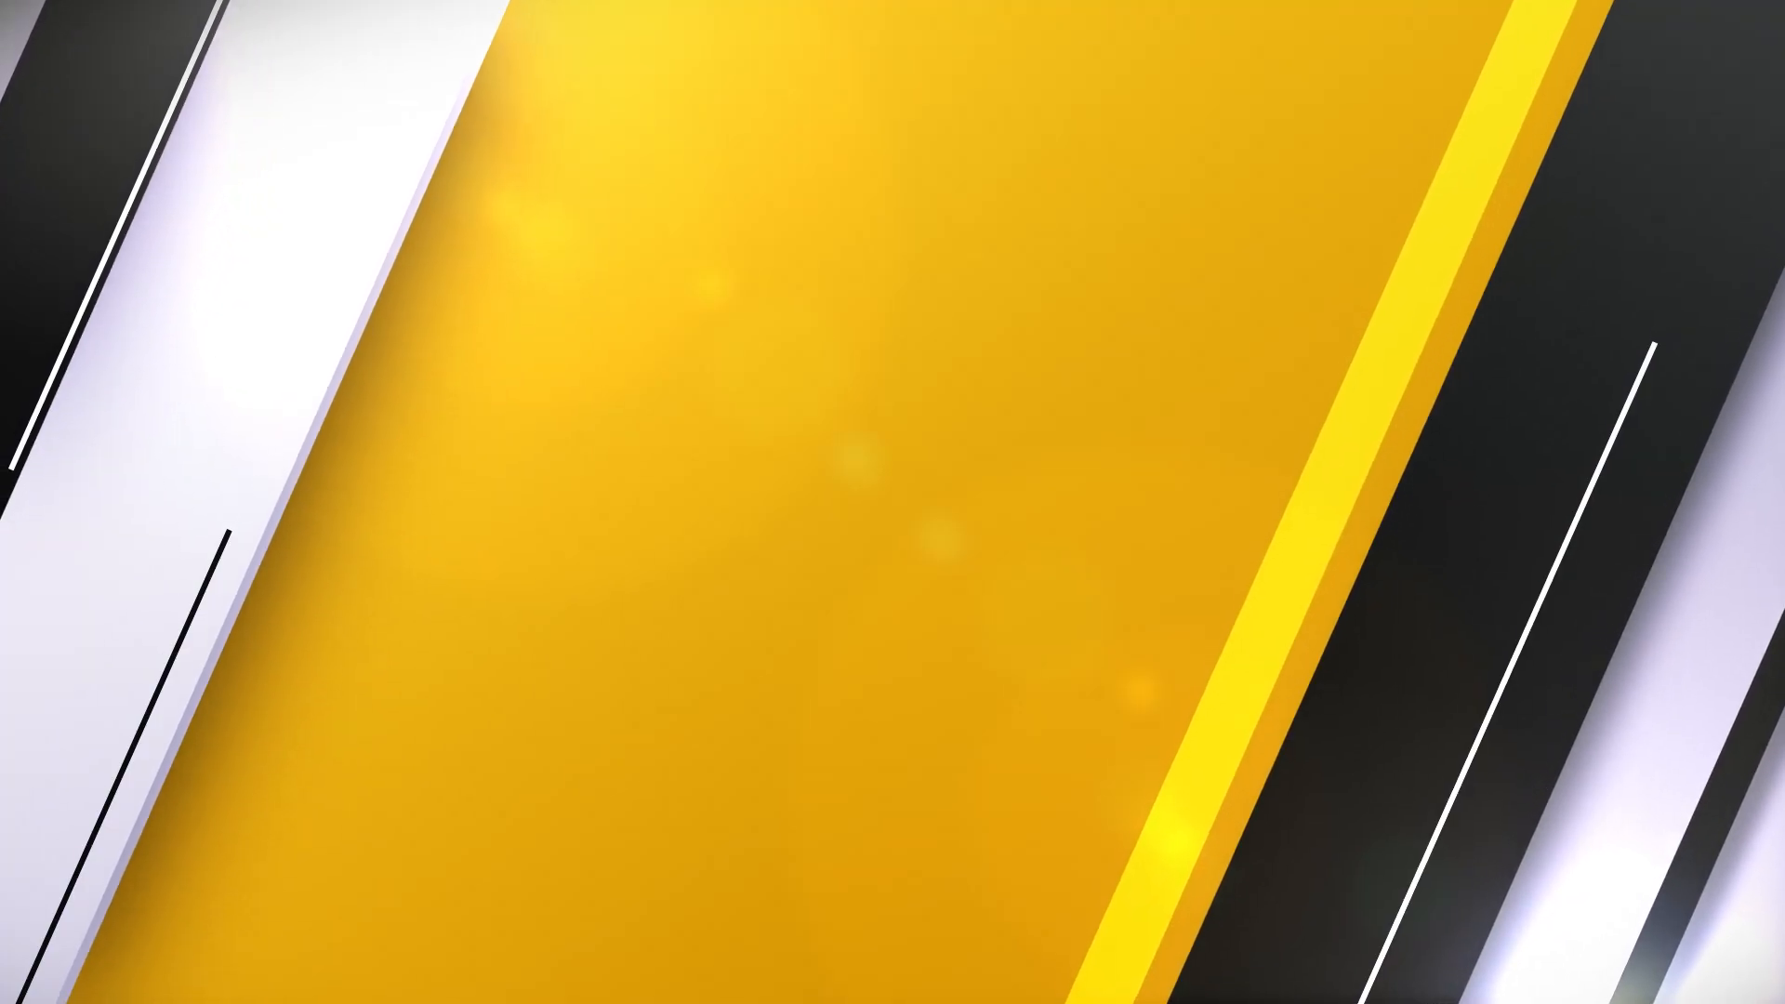
# Step: Send the arch behind the facilities text, move the text inside, make it white, then preview full-screen
pyautogui.hotkey('shift', 'pagedown')
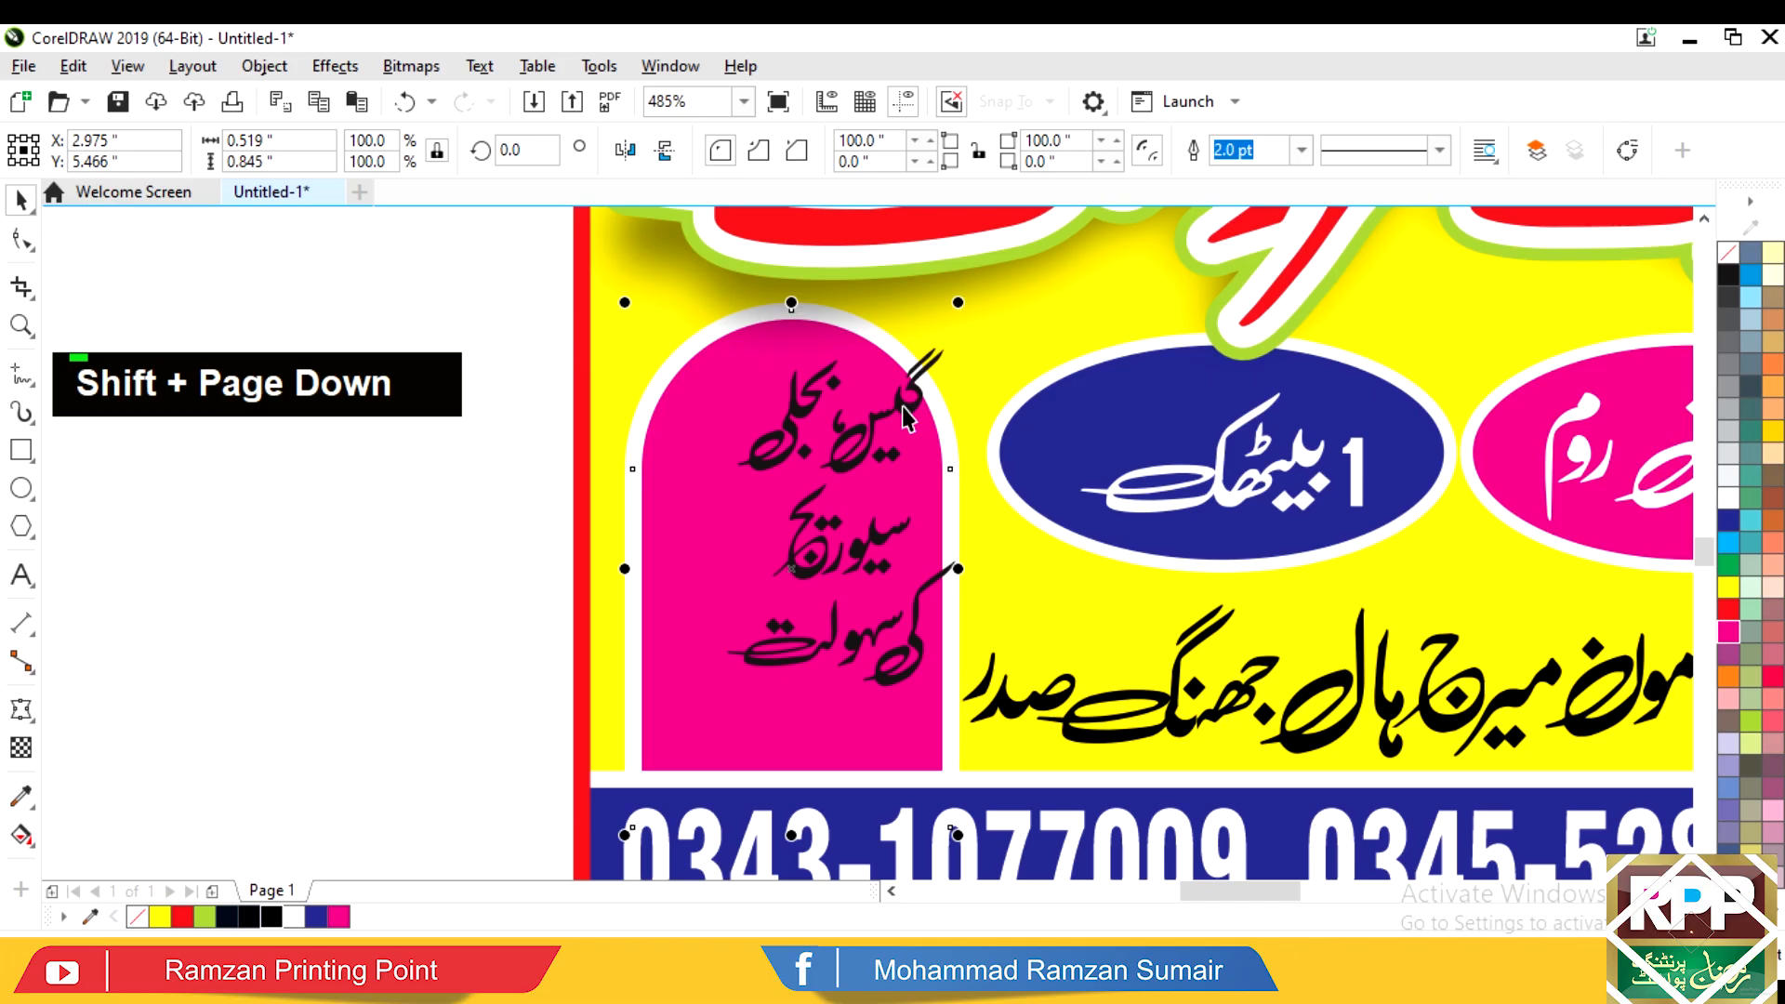
pyautogui.moveTo(904, 409); pyautogui.dragTo(925, 369)
pyautogui.click(1733, 487)
pyautogui.press('Escape')
pyautogui.press('F4')
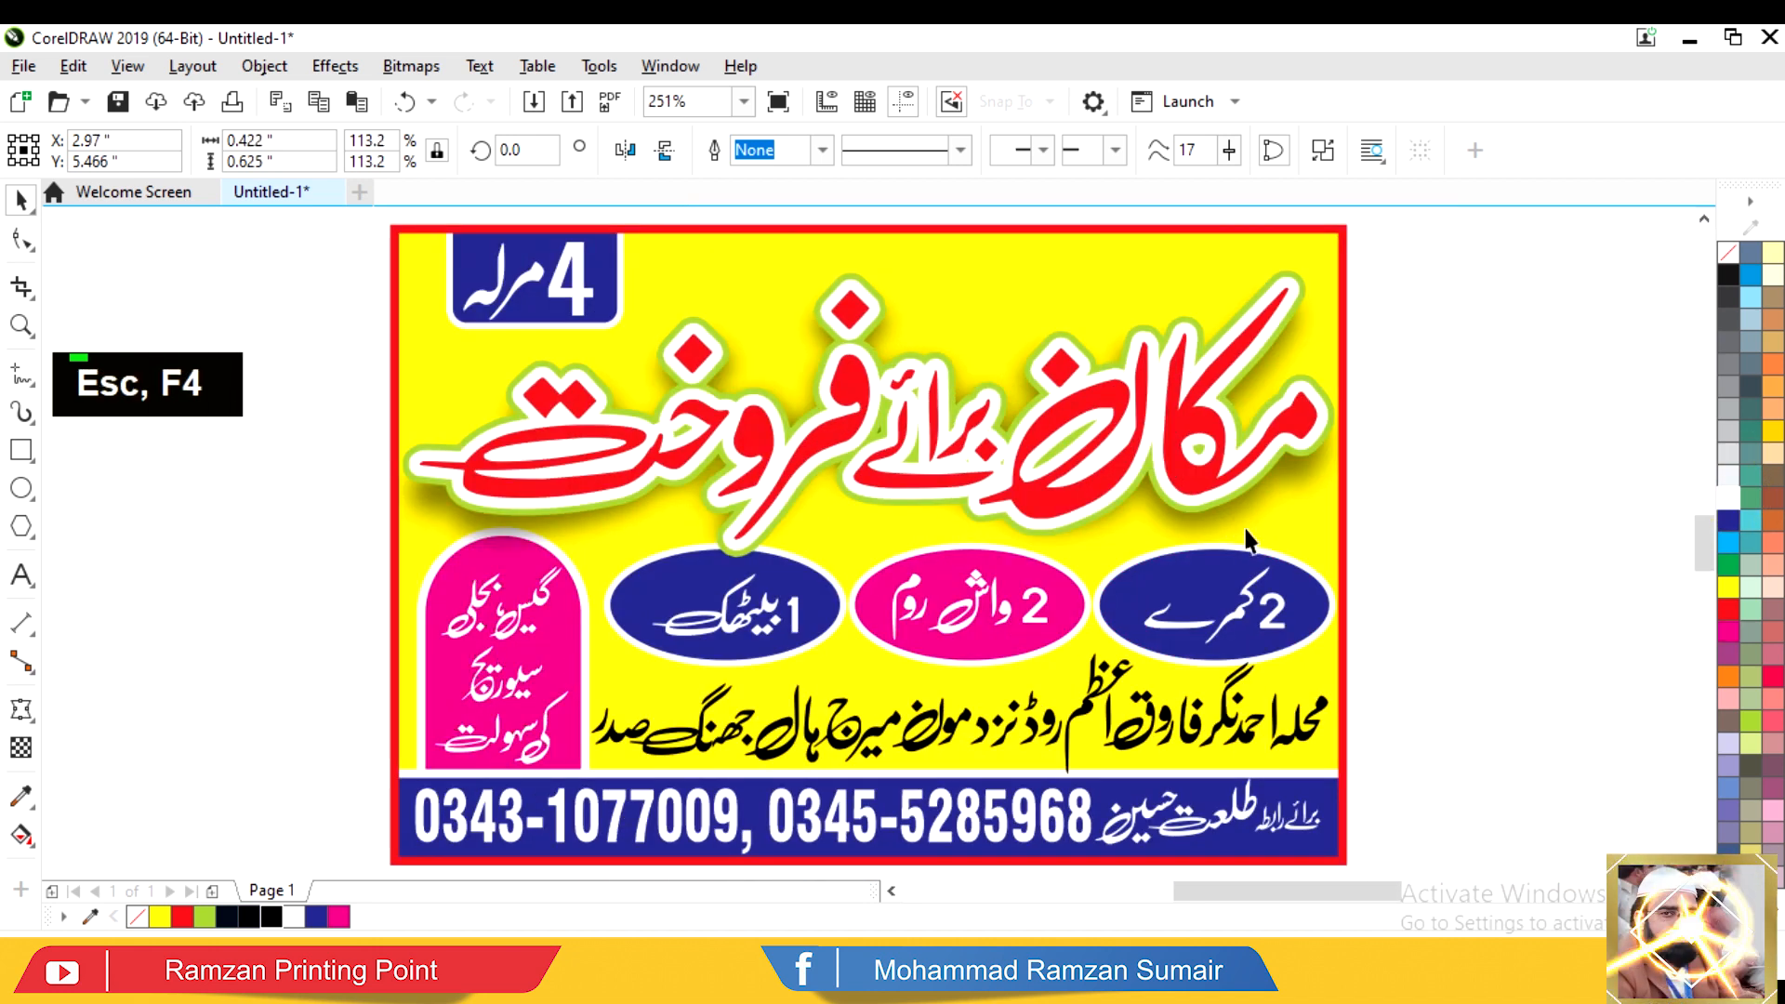
pyautogui.press('F9')
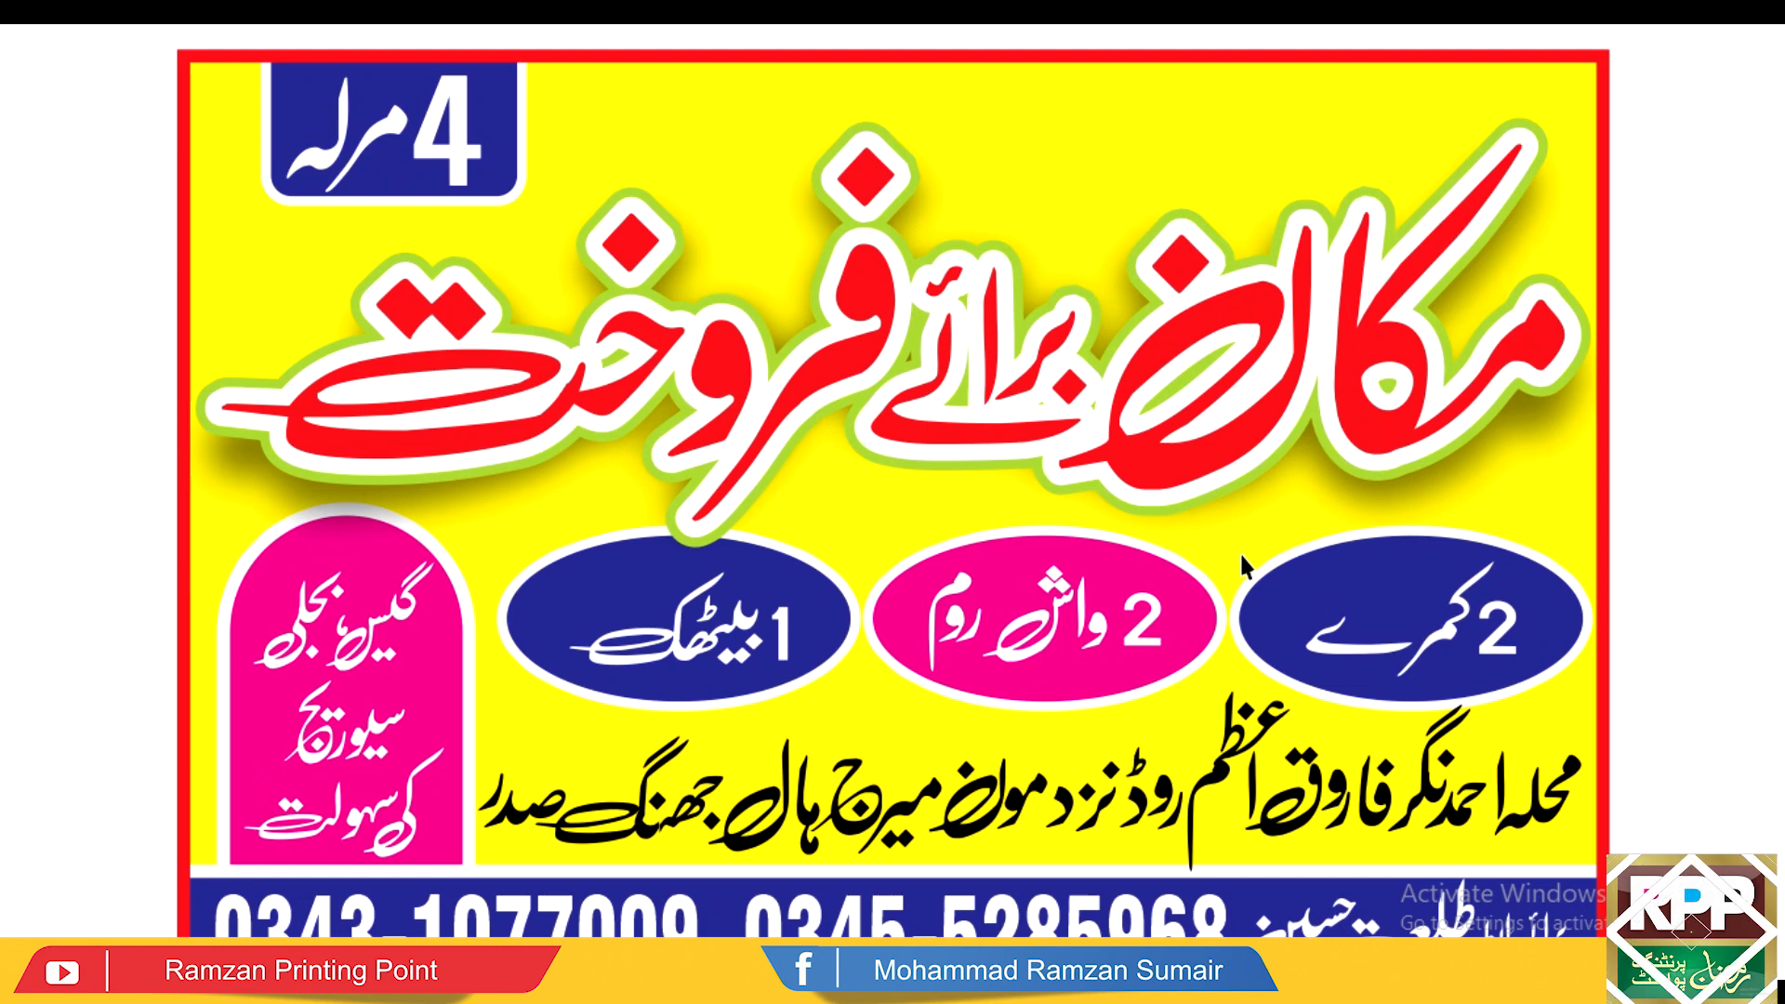